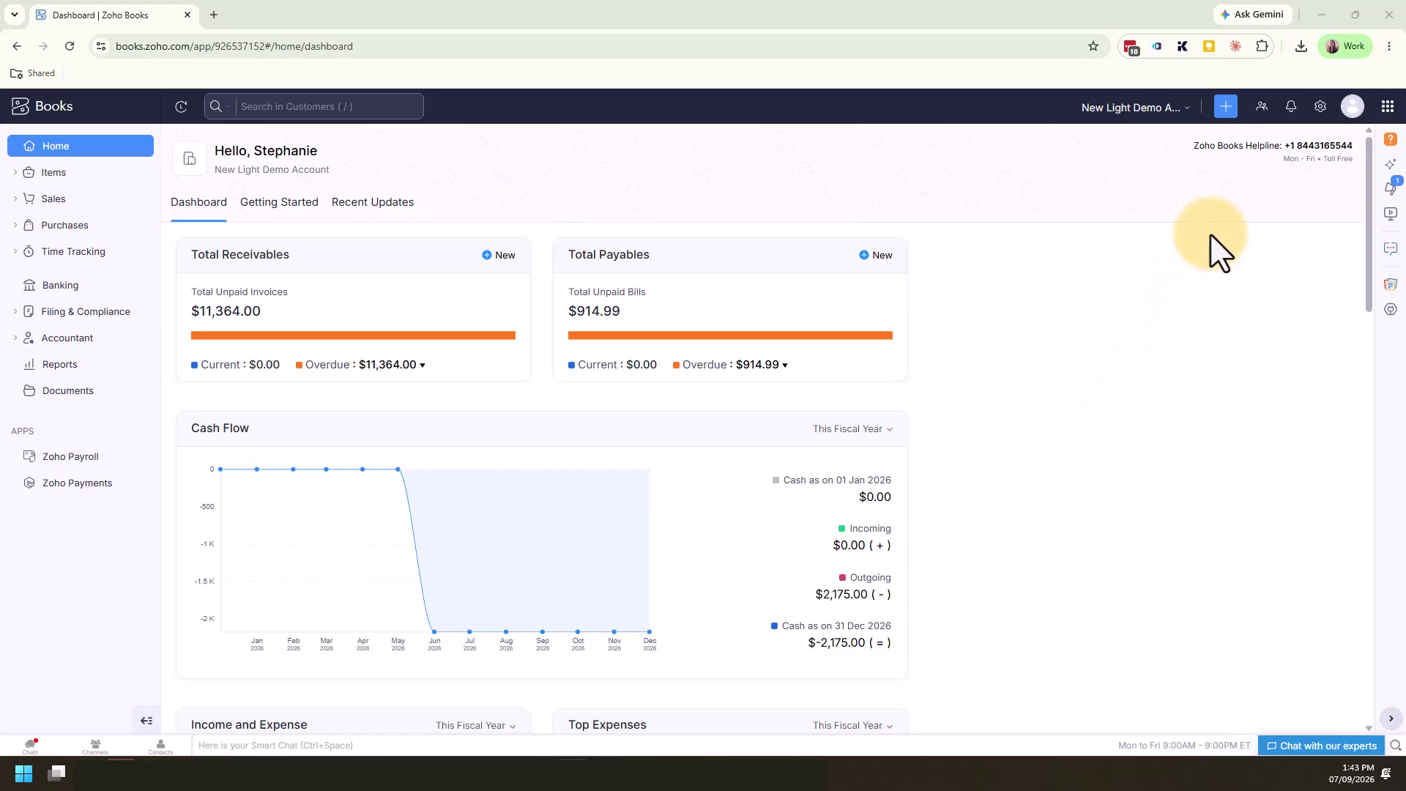
Open the Opening Balances setup in the organization settings and set the migration date to 01 Jun 2026
{"action": "left_click", "coordinate": [1320, 108]}
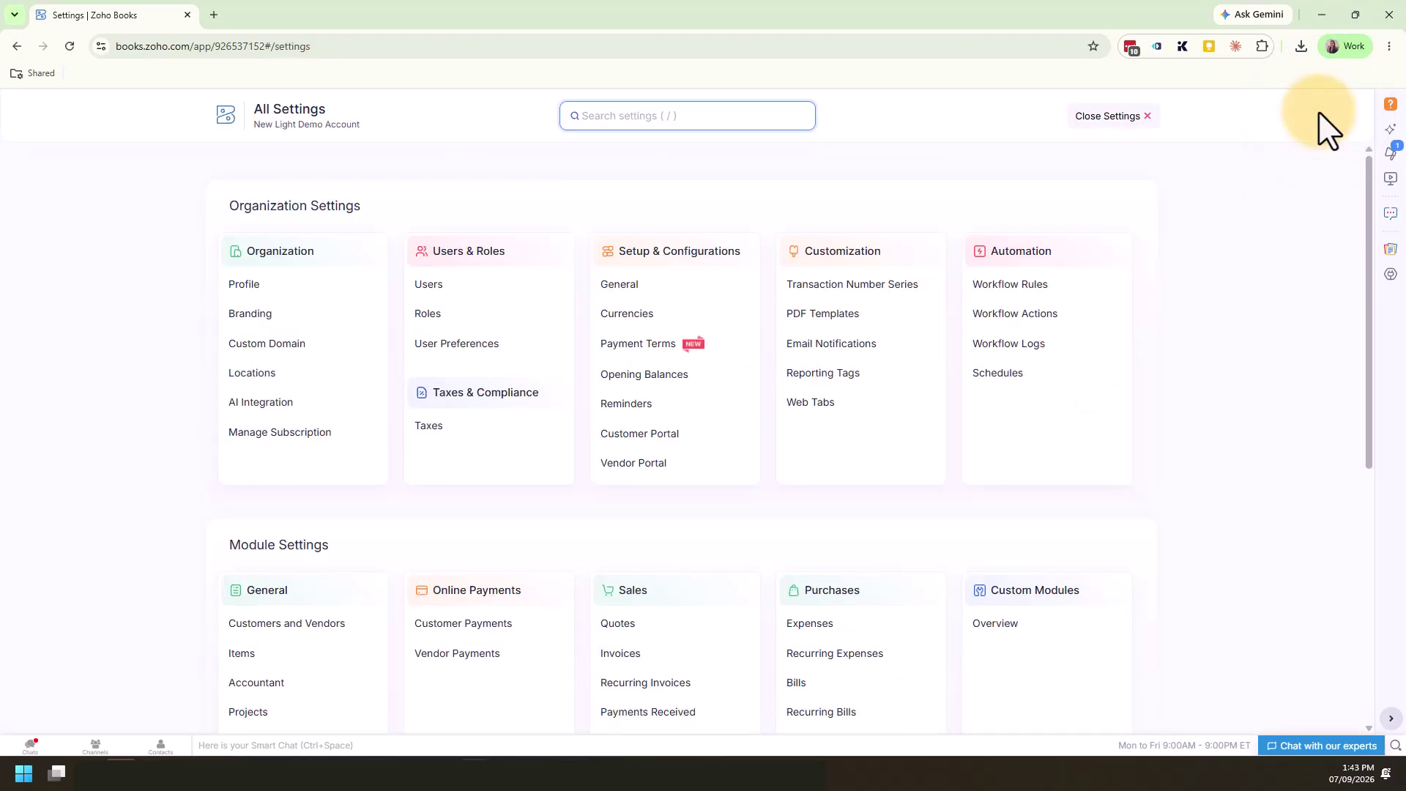
{"action": "left_click", "coordinate": [710, 384]}
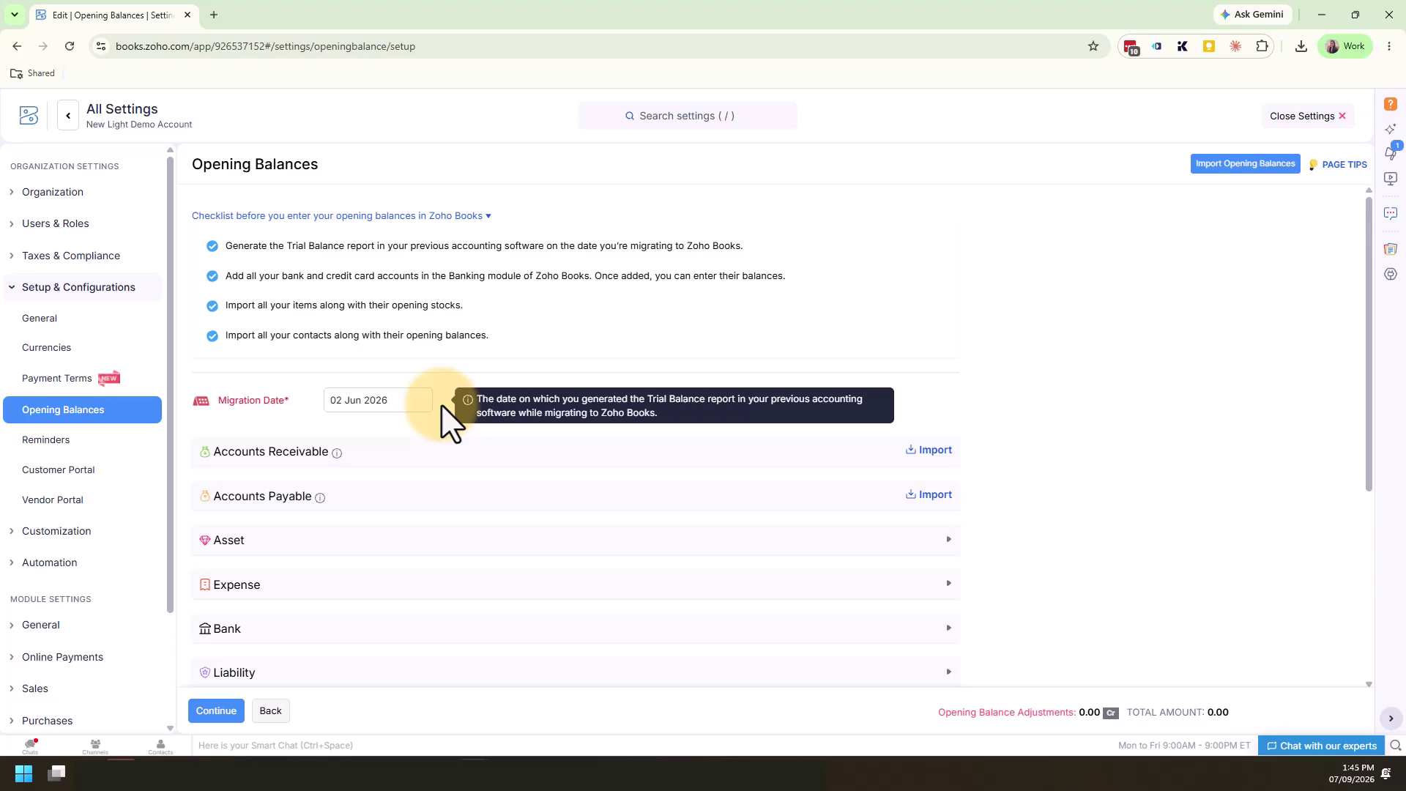
{"action": "left_click", "coordinate": [399, 401]}
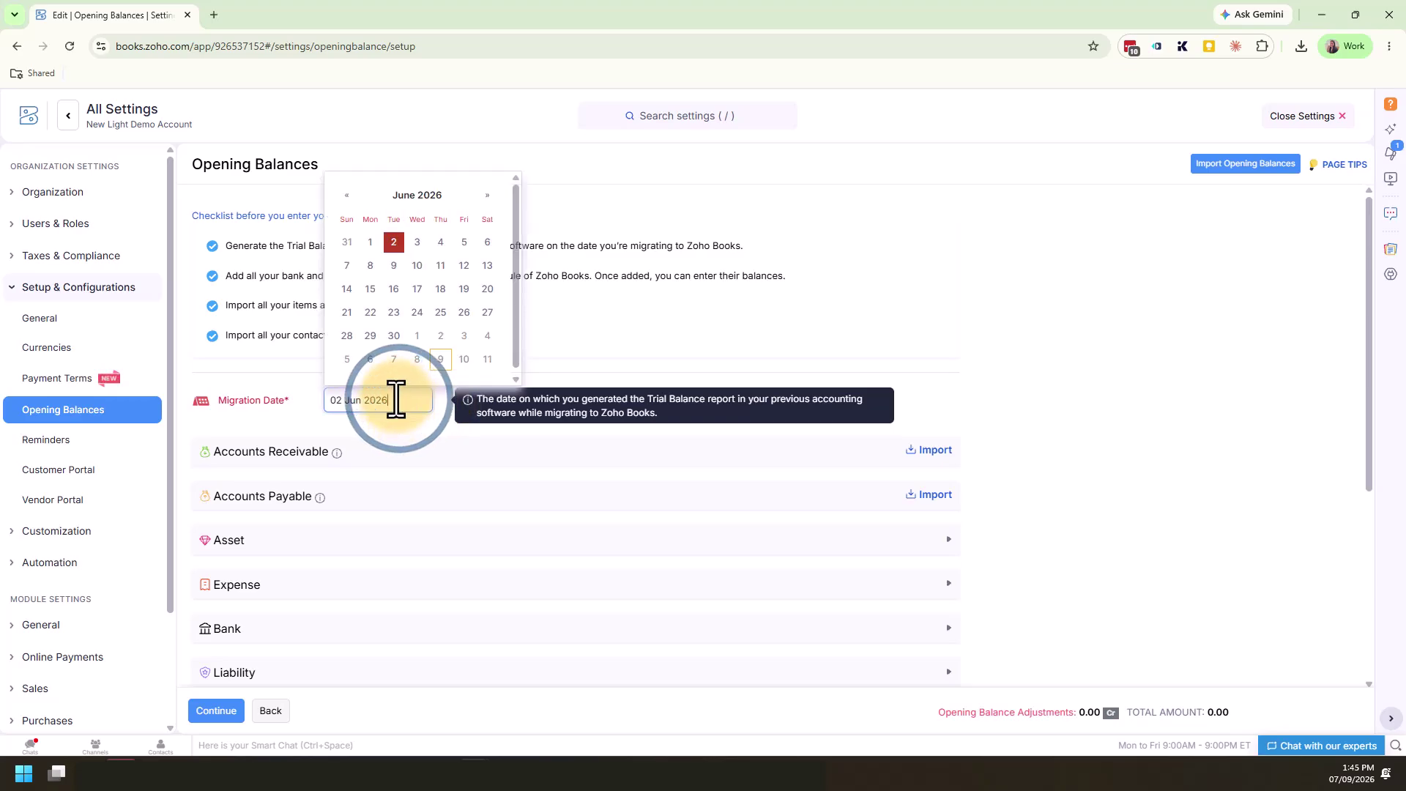
{"action": "left_click", "coordinate": [371, 241]}
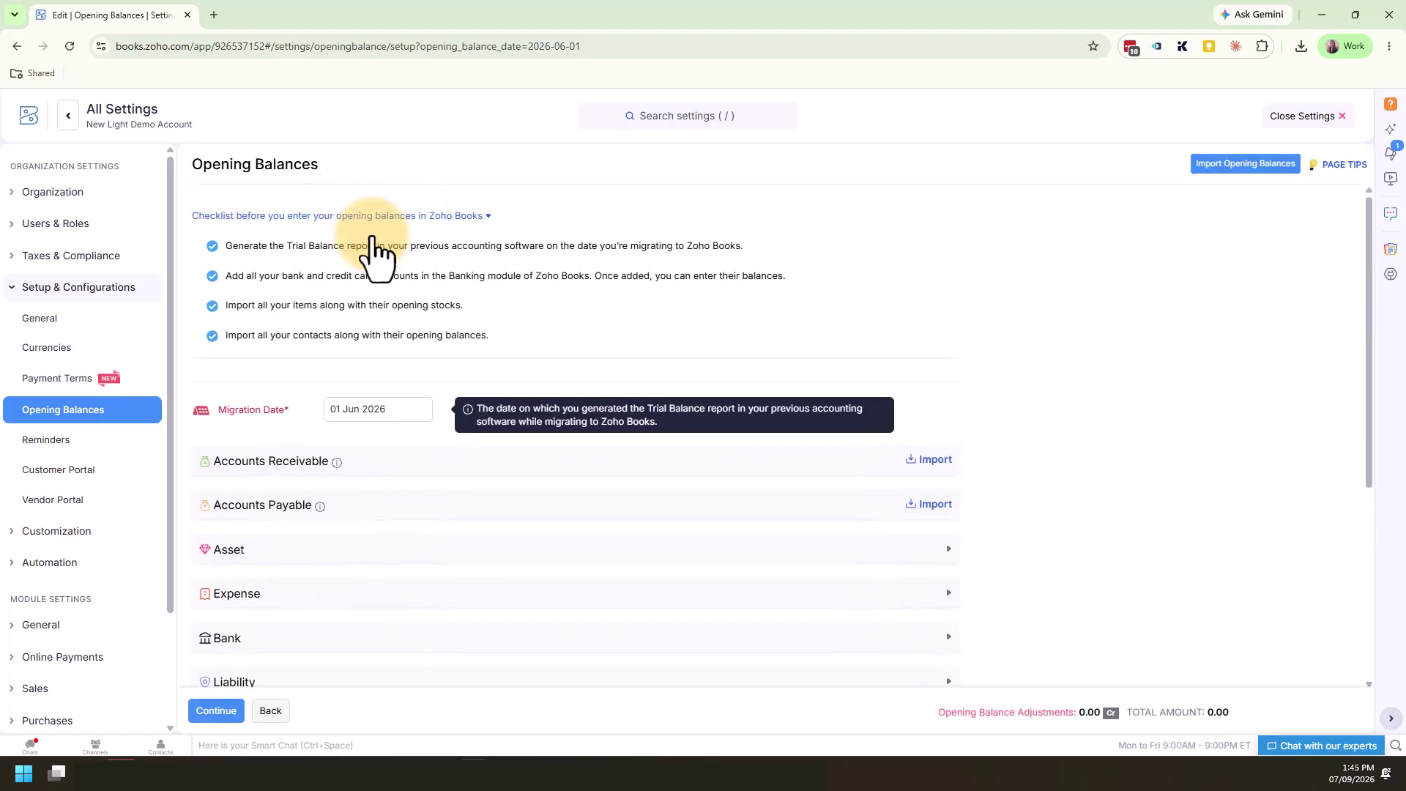
{"action": "left_click", "coordinate": [1028, 401]}
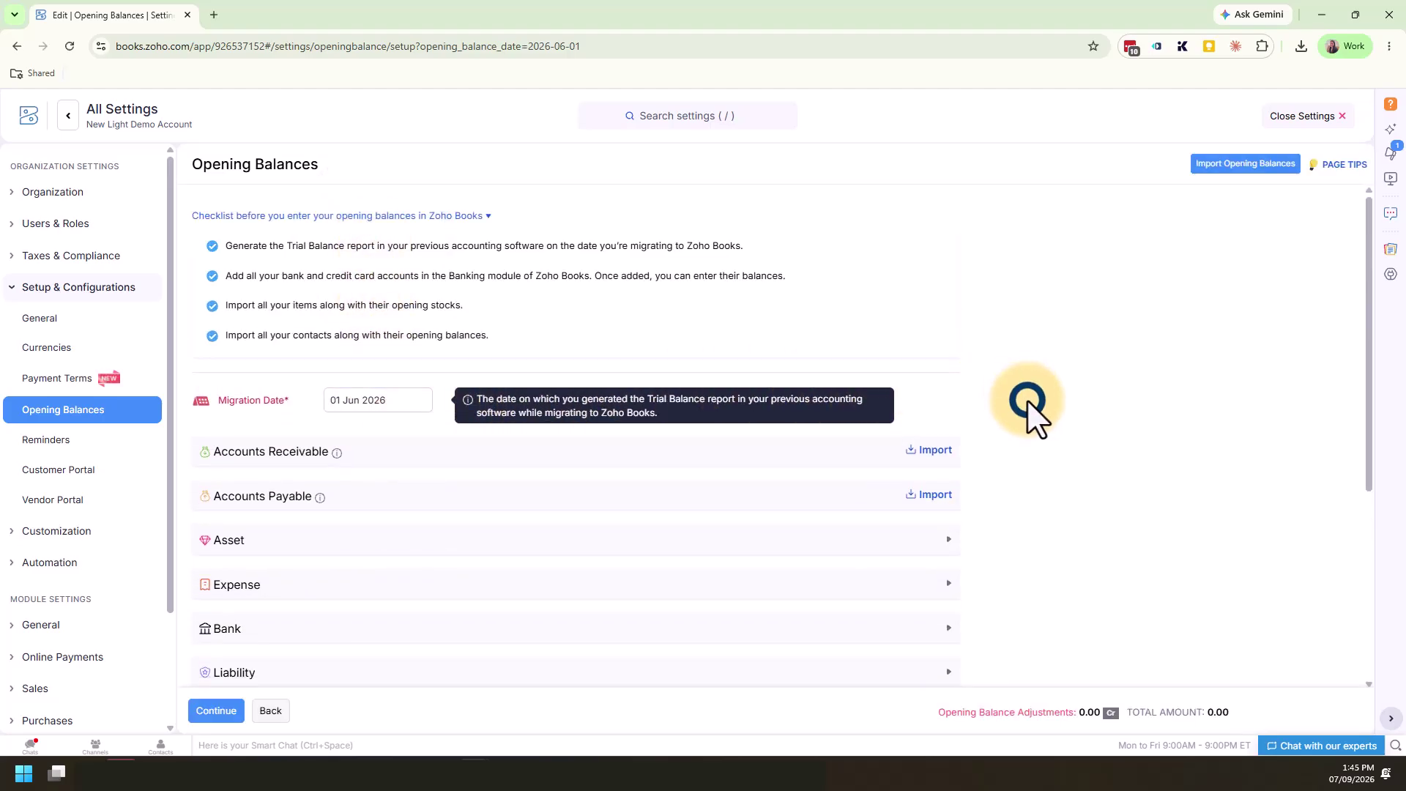
Examine the opening balance categories, including the import options for receivables and payables and the Asset and Expense account lists
{"action": "scroll", "coordinate": [1033, 410], "scroll_direction": "down", "scroll_amount": 3}
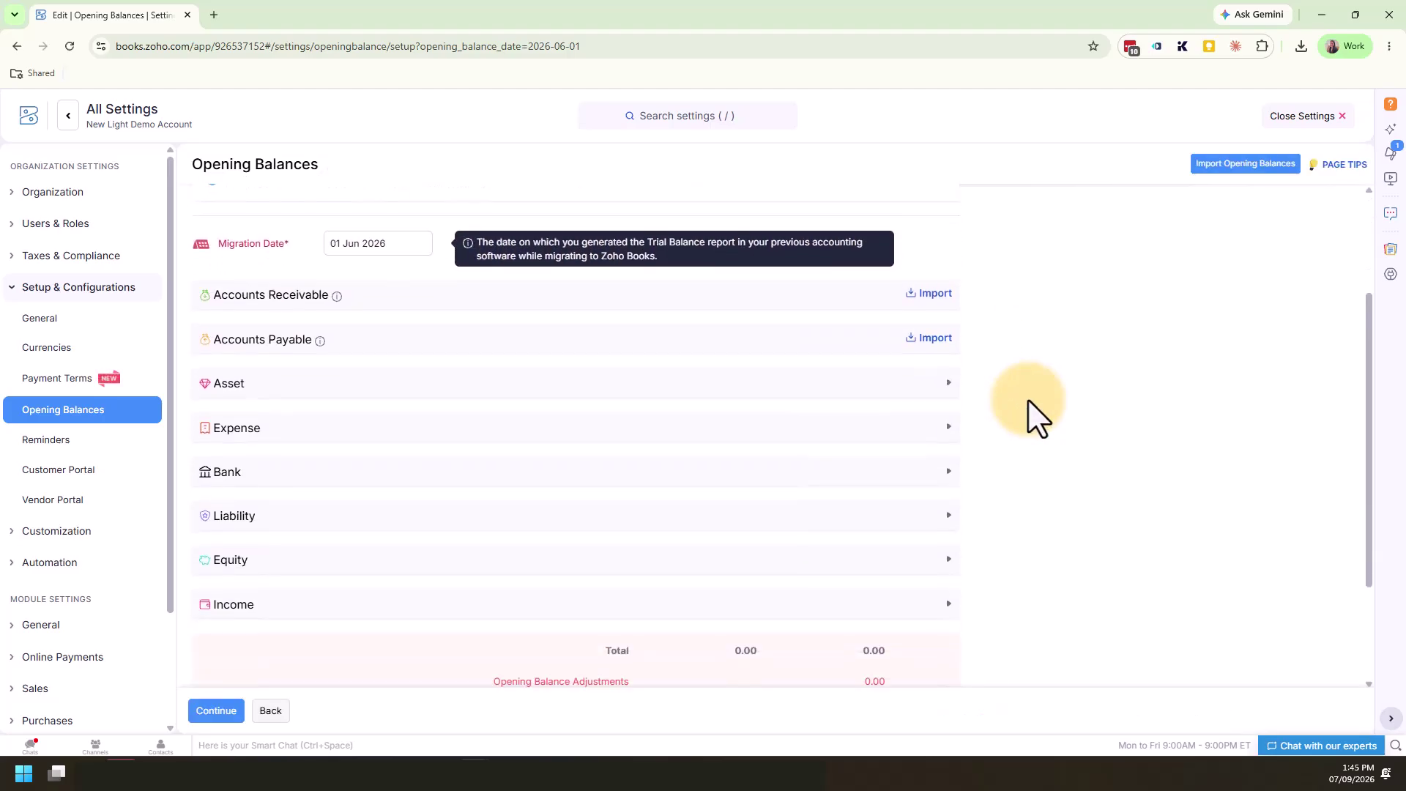
{"action": "scroll", "coordinate": [1032, 410], "scroll_direction": "up", "scroll_amount": 1}
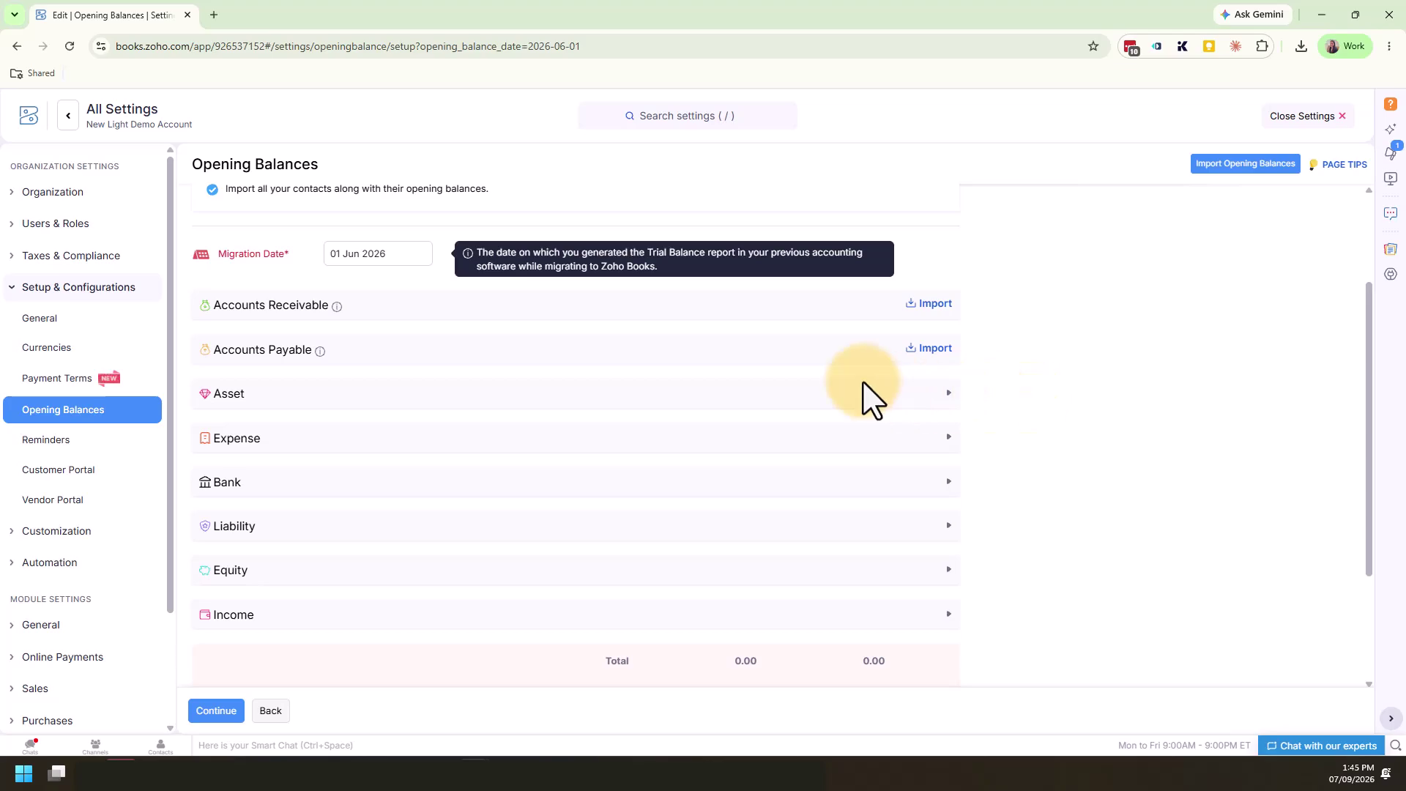
{"action": "mouse_move", "coordinate": [337, 310]}
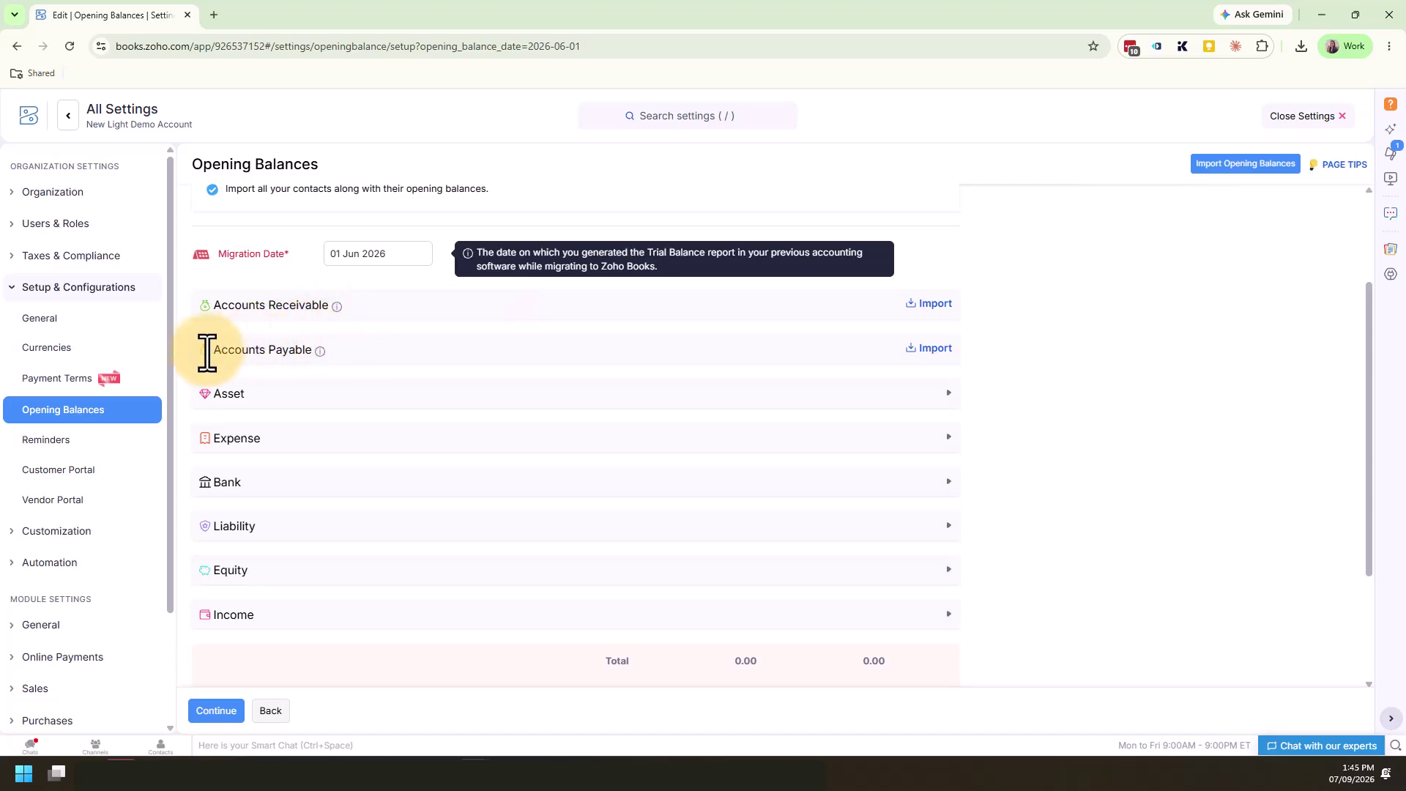
{"action": "mouse_move", "coordinate": [320, 356]}
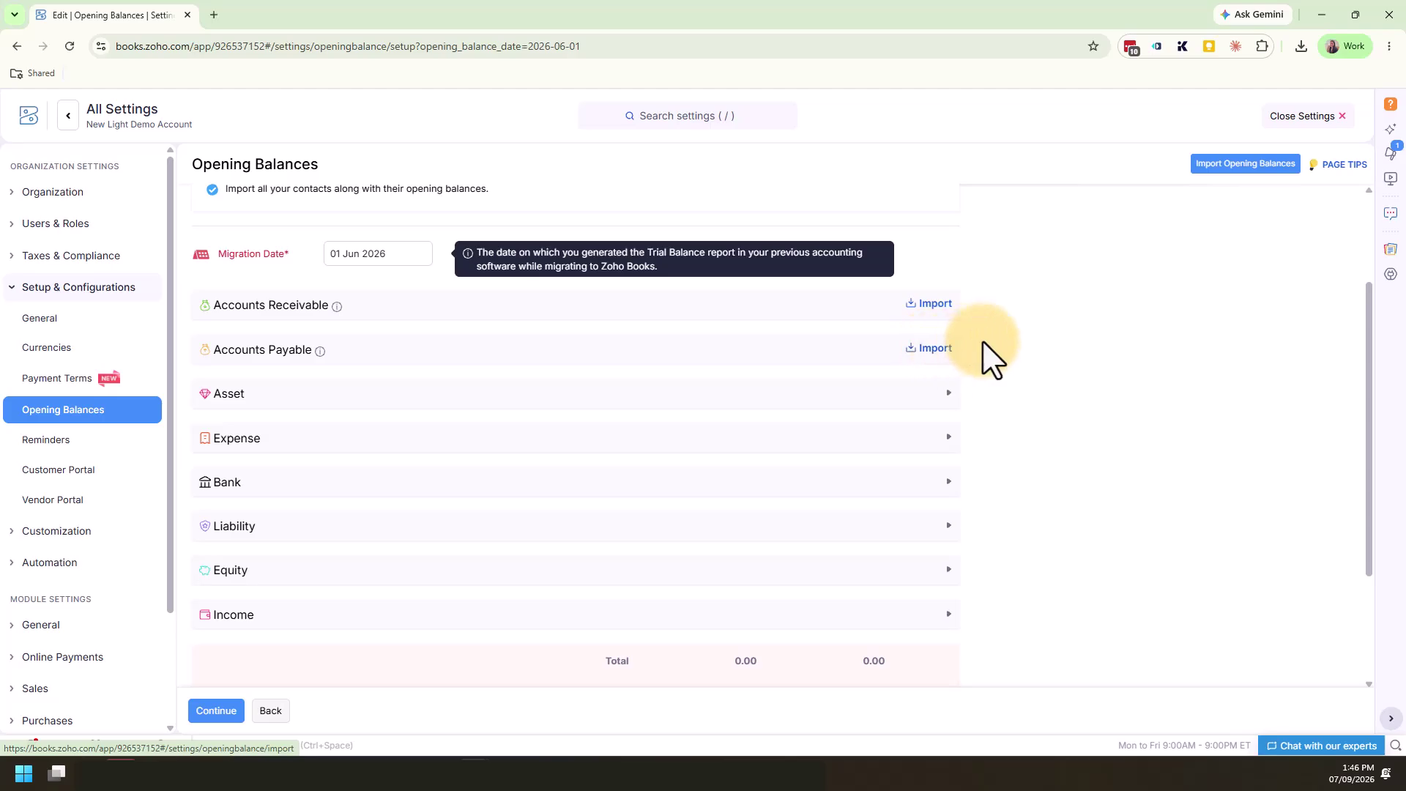
{"action": "scroll", "coordinate": [227, 271], "scroll_direction": "down", "scroll_amount": 2}
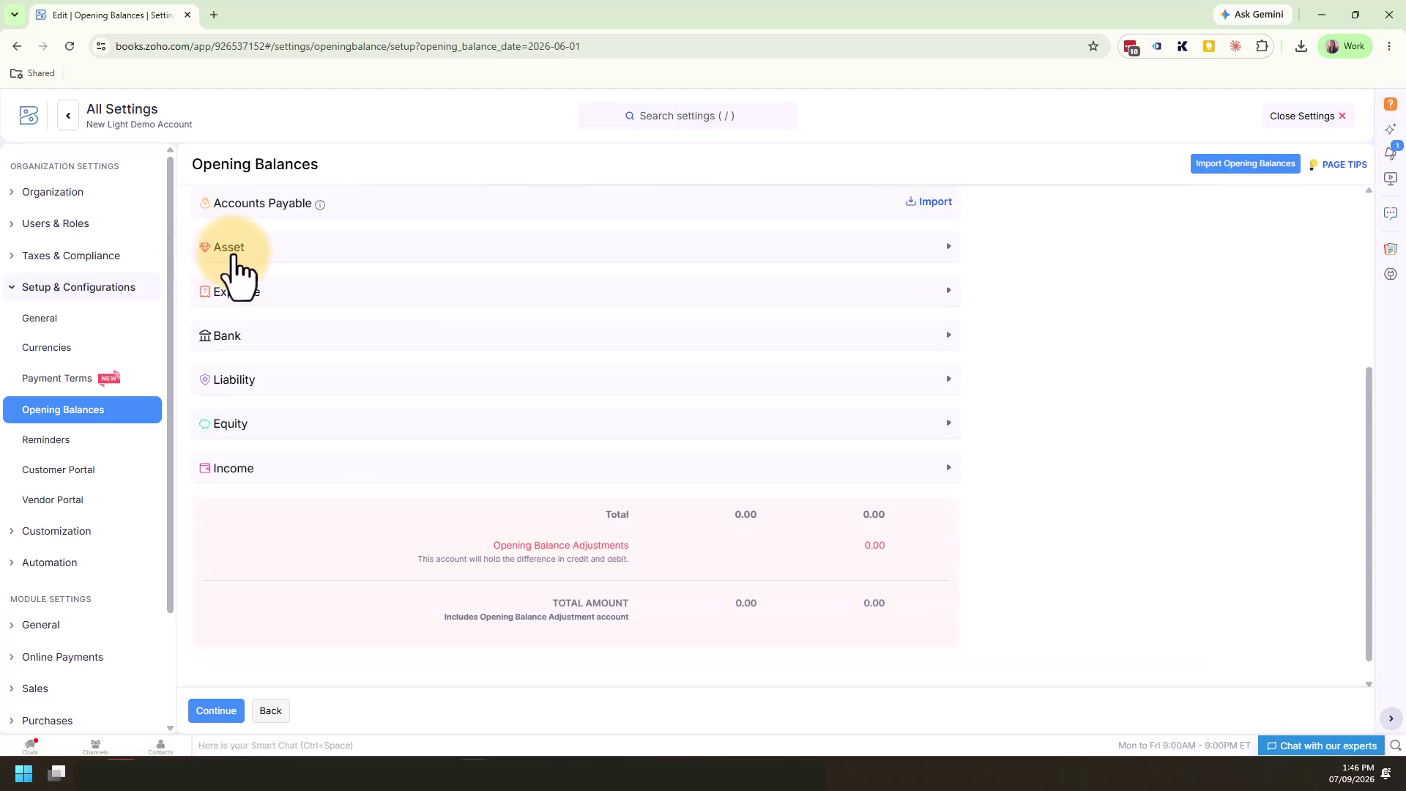
{"action": "left_click", "coordinate": [323, 273]}
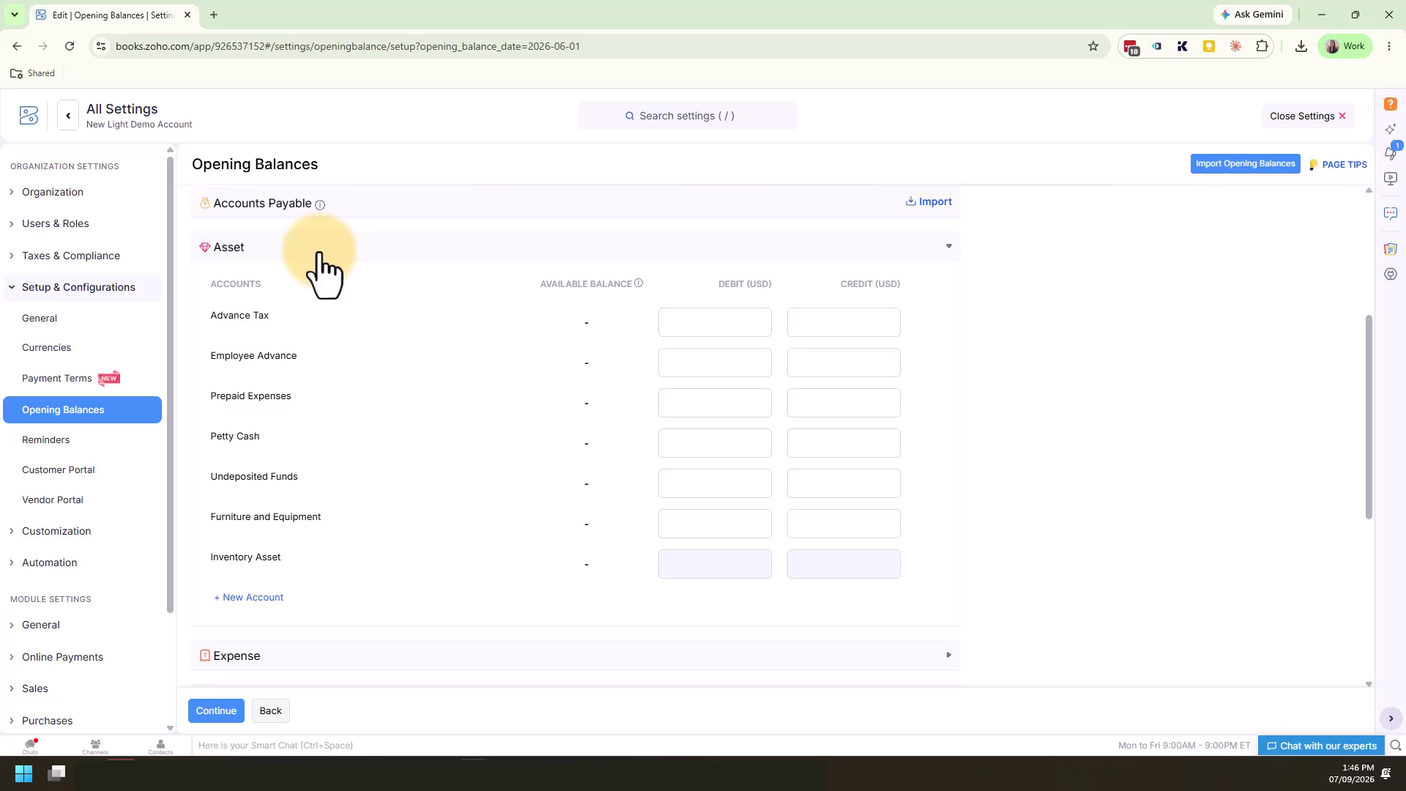
{"action": "left_click", "coordinate": [320, 254]}
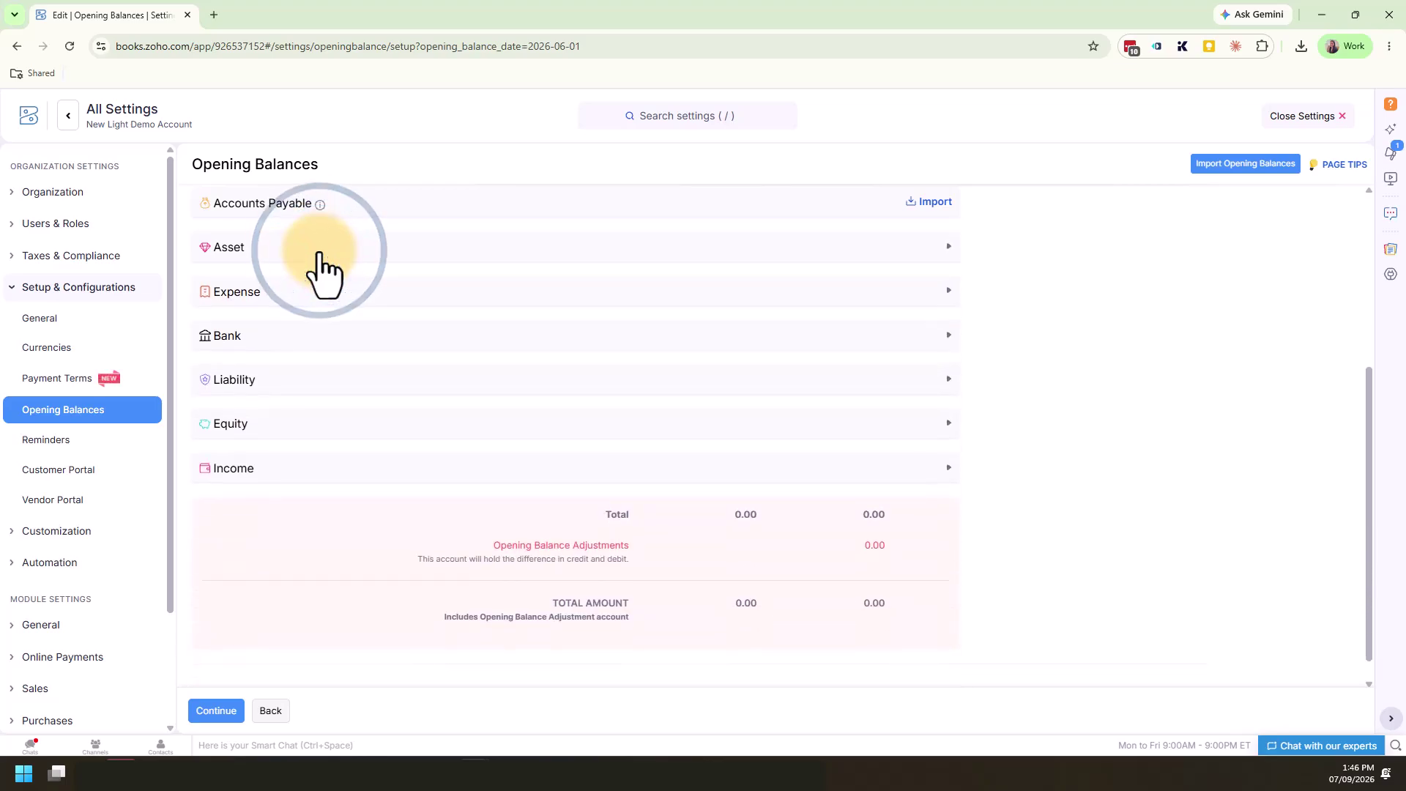
{"action": "left_click", "coordinate": [296, 294]}
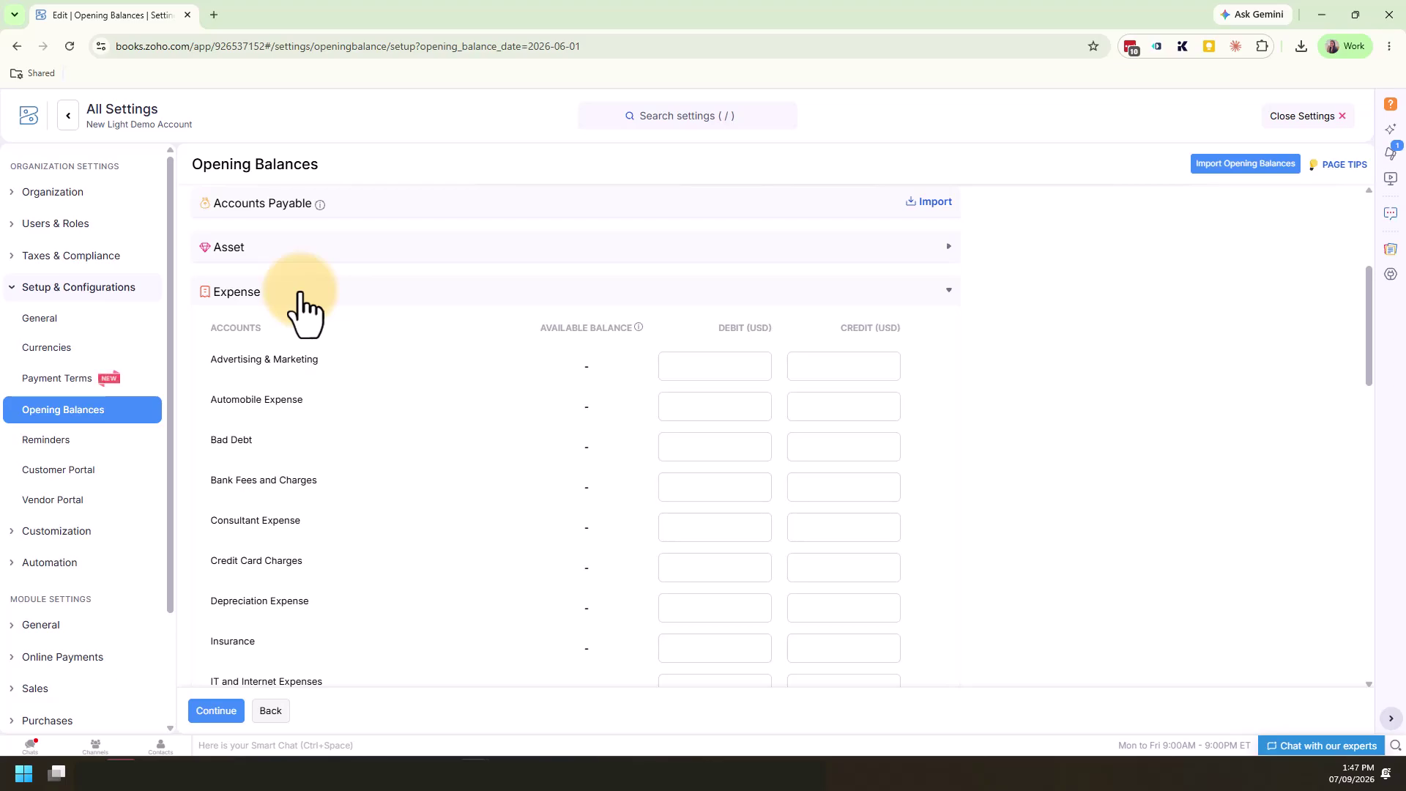
{"action": "left_click", "coordinate": [300, 292]}
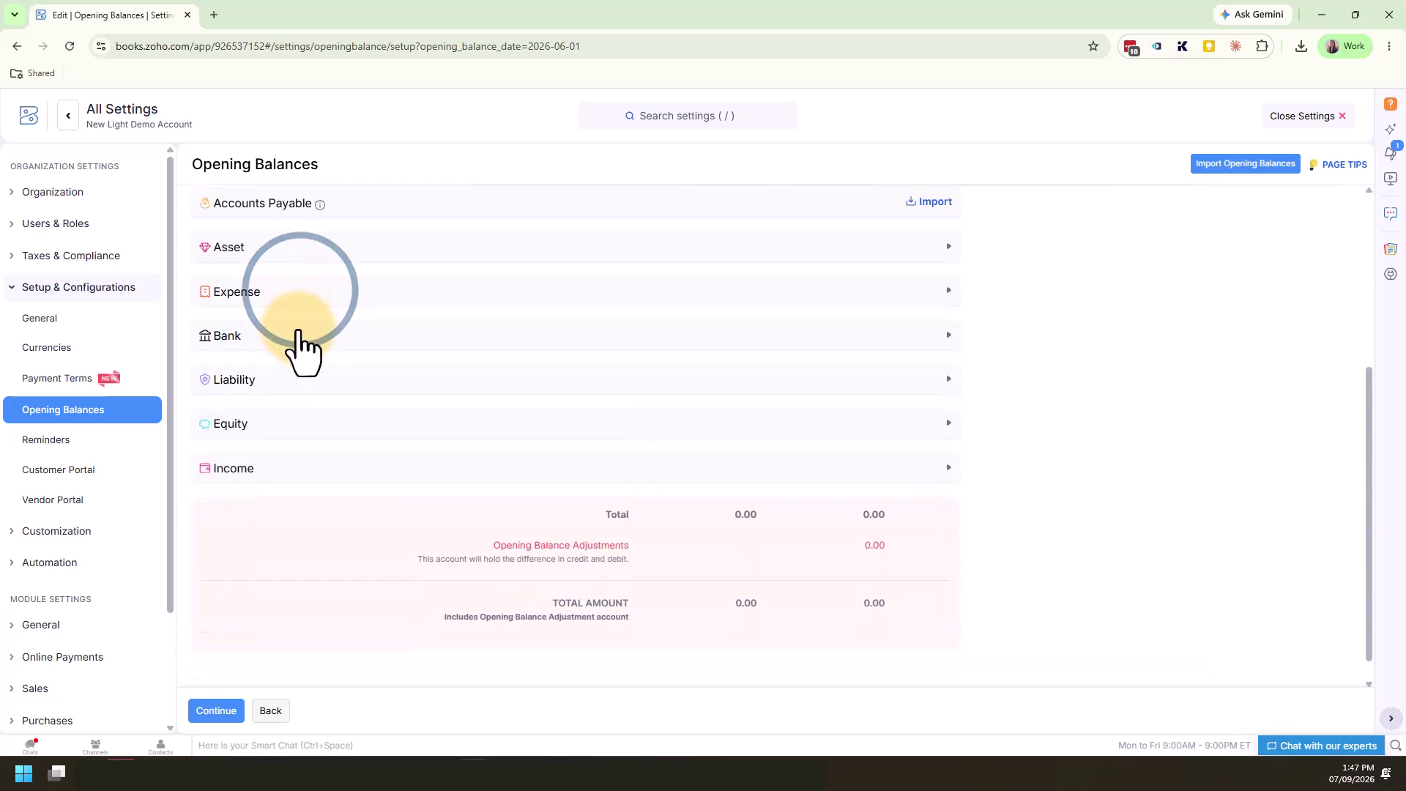
Enter an opening debit balance of 12500 for the Checking Account in the Bank category
{"action": "left_click", "coordinate": [271, 340]}
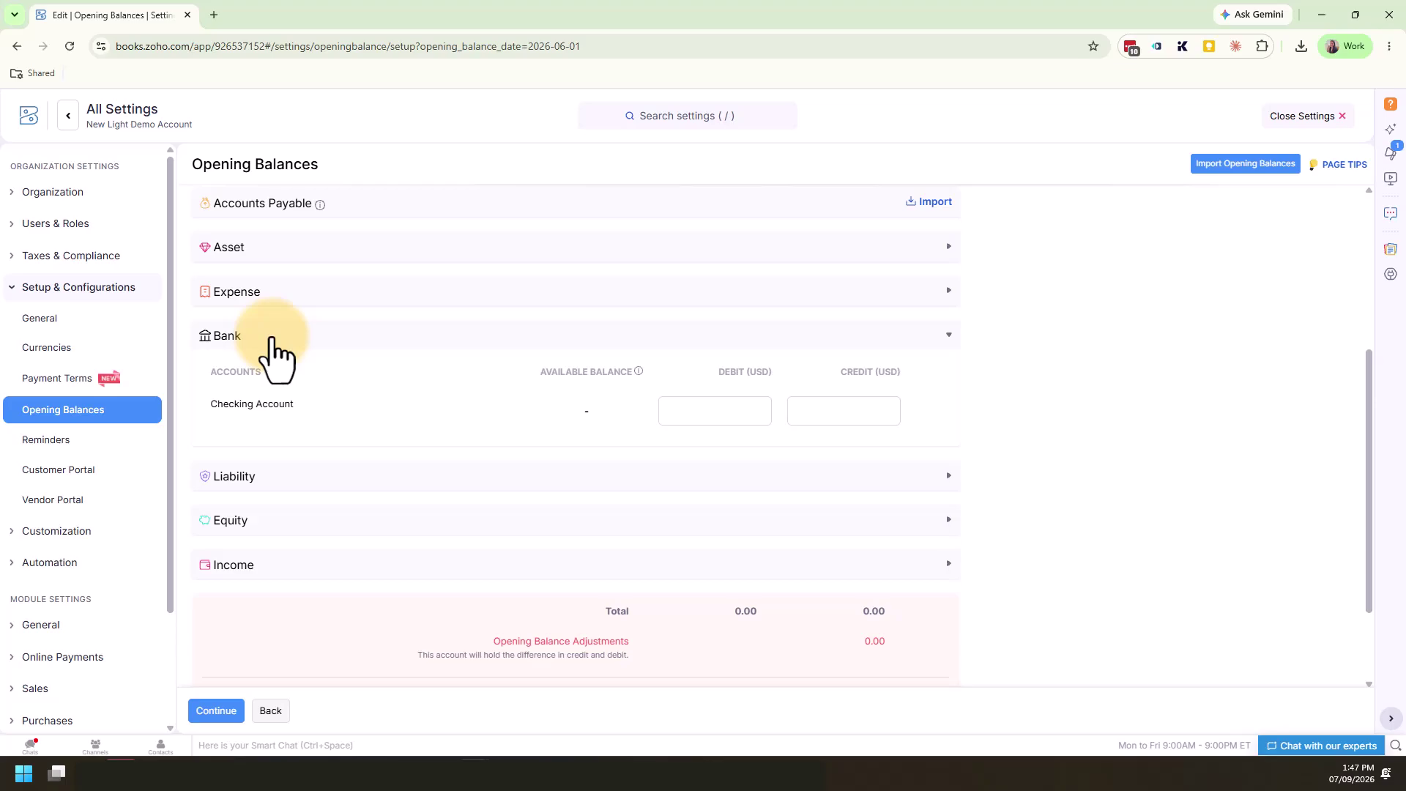
{"action": "left_click", "coordinate": [755, 411]}
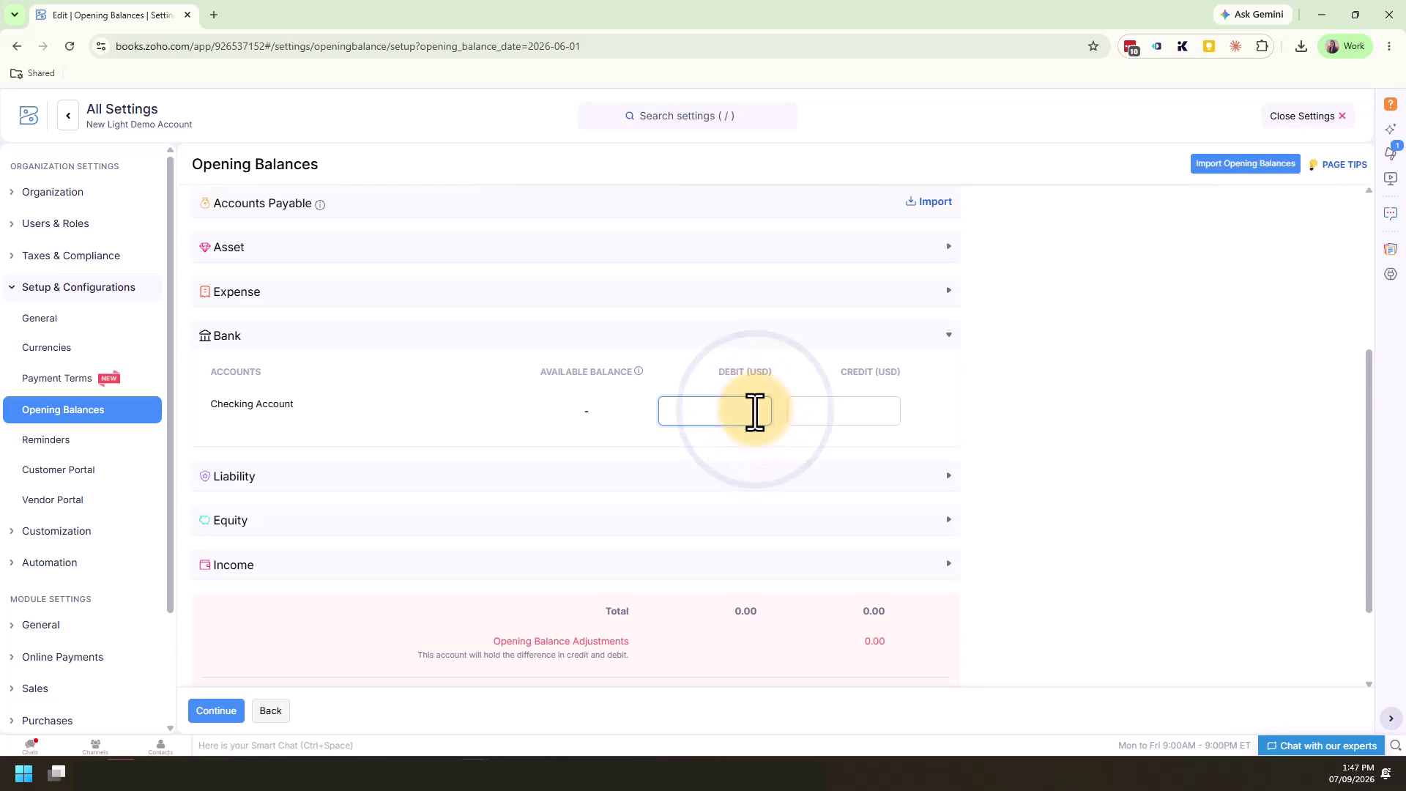
{"action": "type", "text": "12500"}
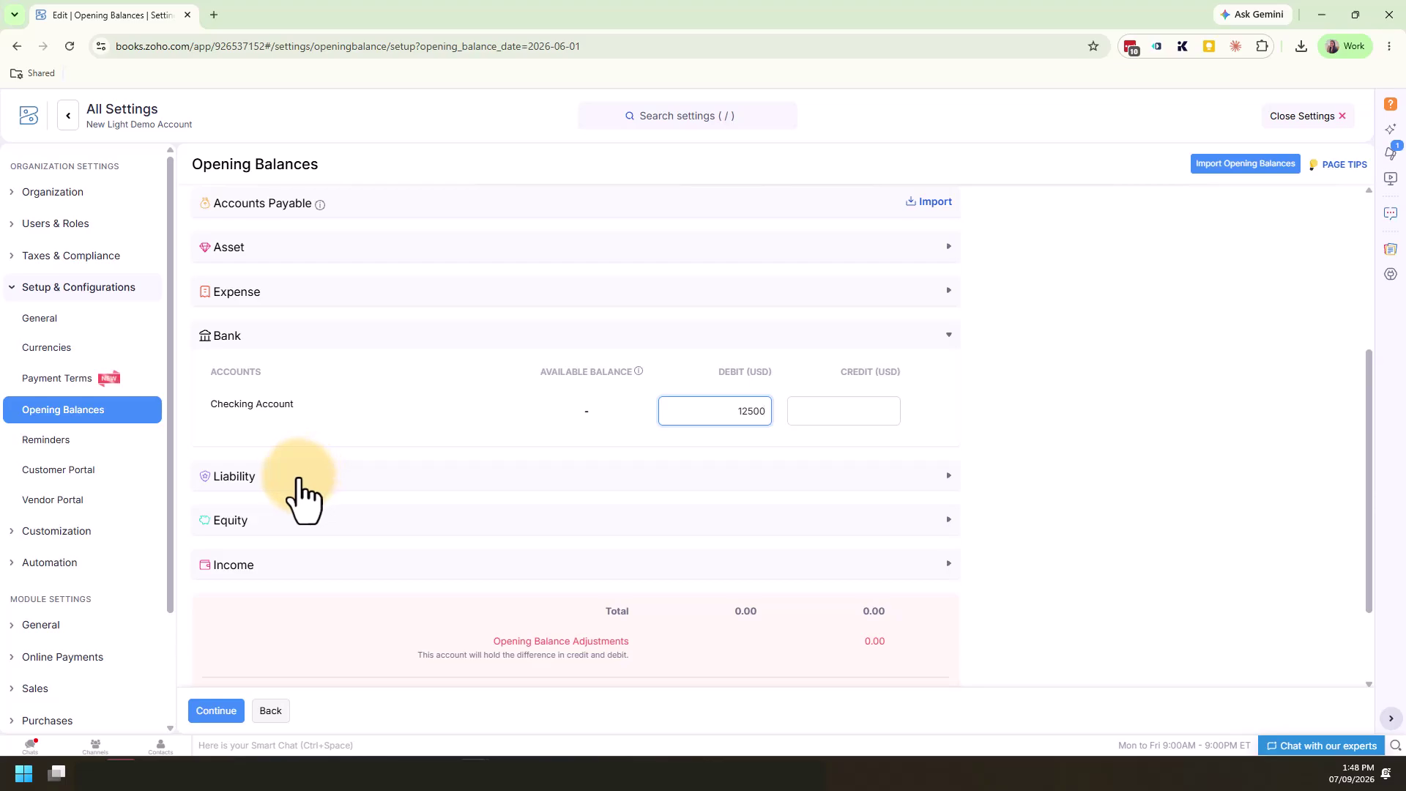
Enter an opening credit balance of 450 for the Visa Credit Card in the Liability category
{"action": "left_click", "coordinate": [268, 478]}
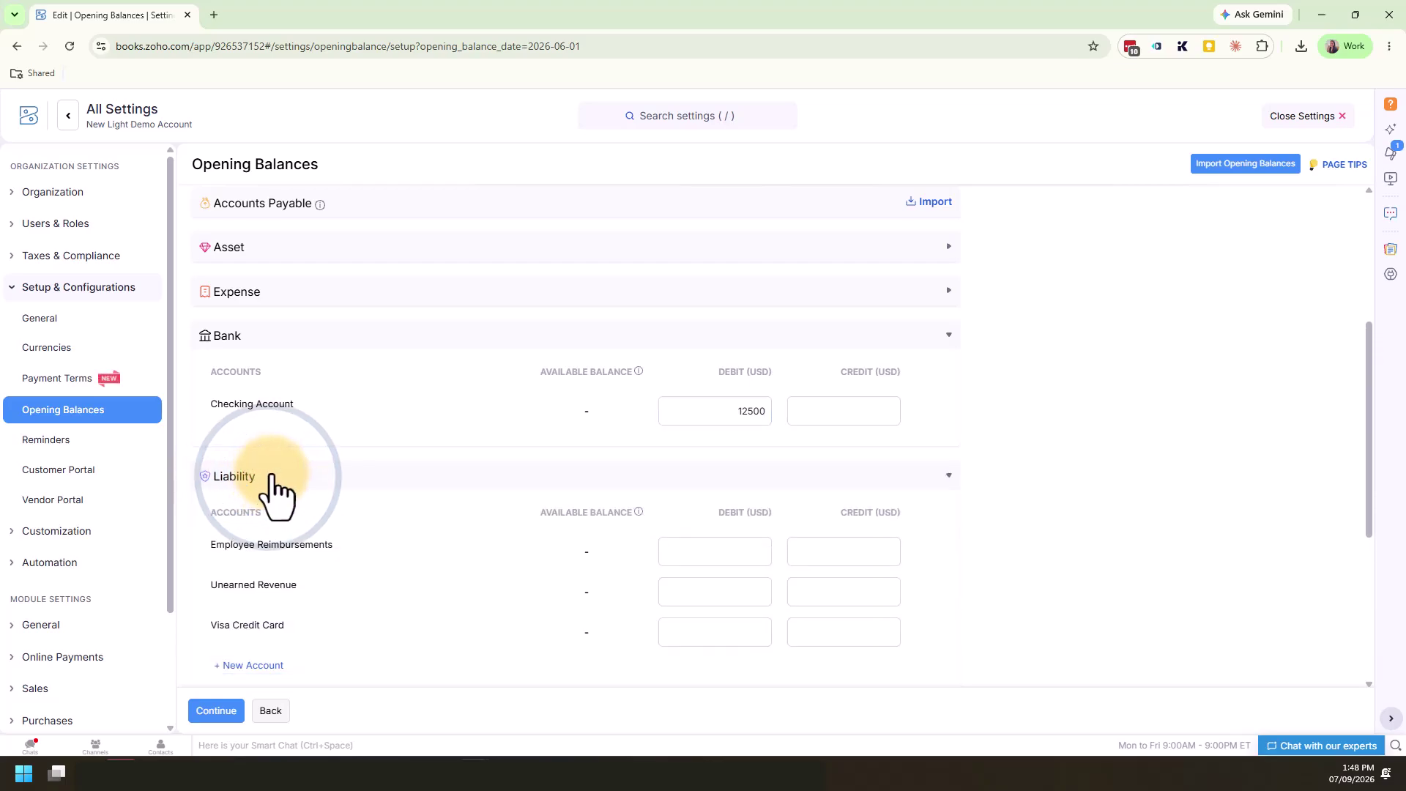
{"action": "scroll", "coordinate": [276, 490], "scroll_direction": "down", "scroll_amount": 2}
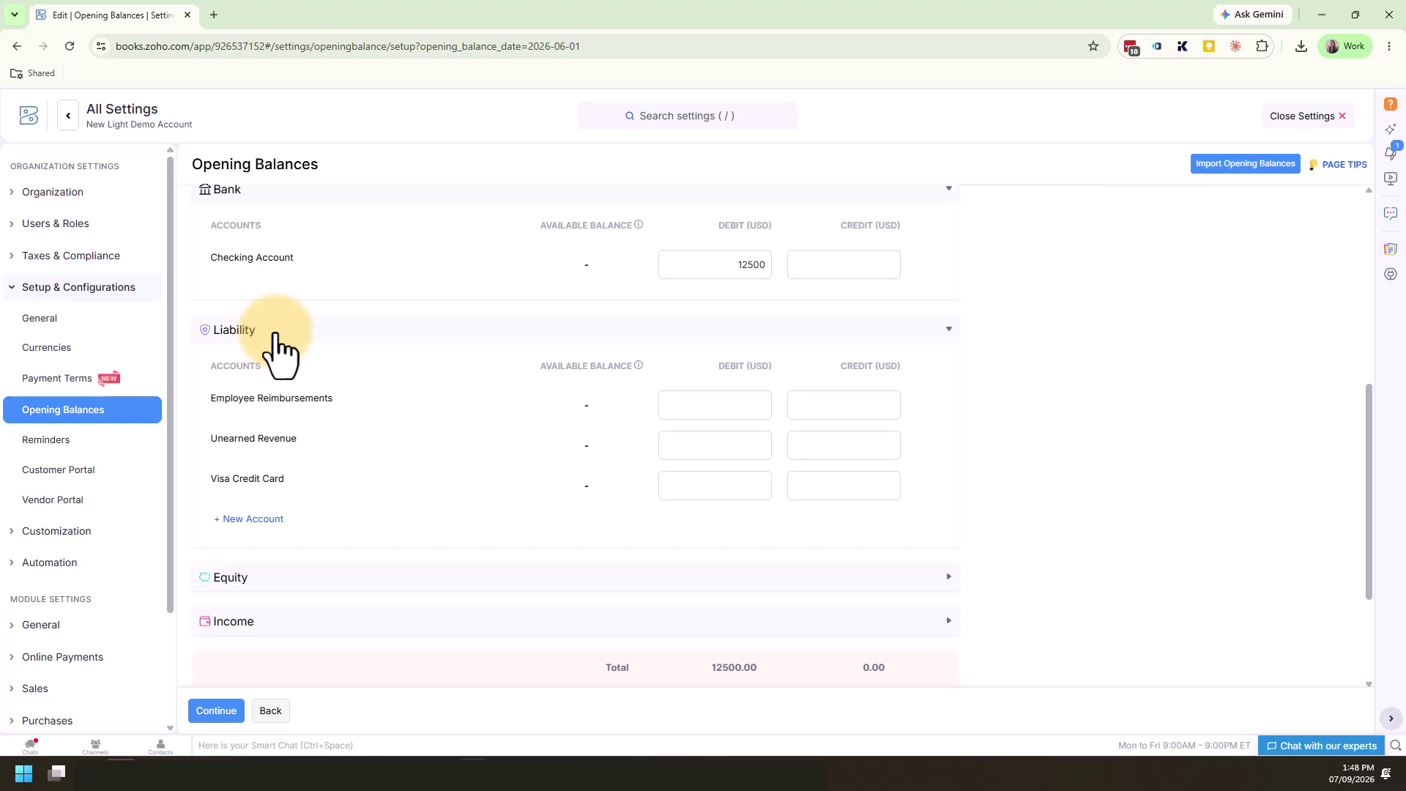
{"action": "left_click", "coordinate": [861, 485]}
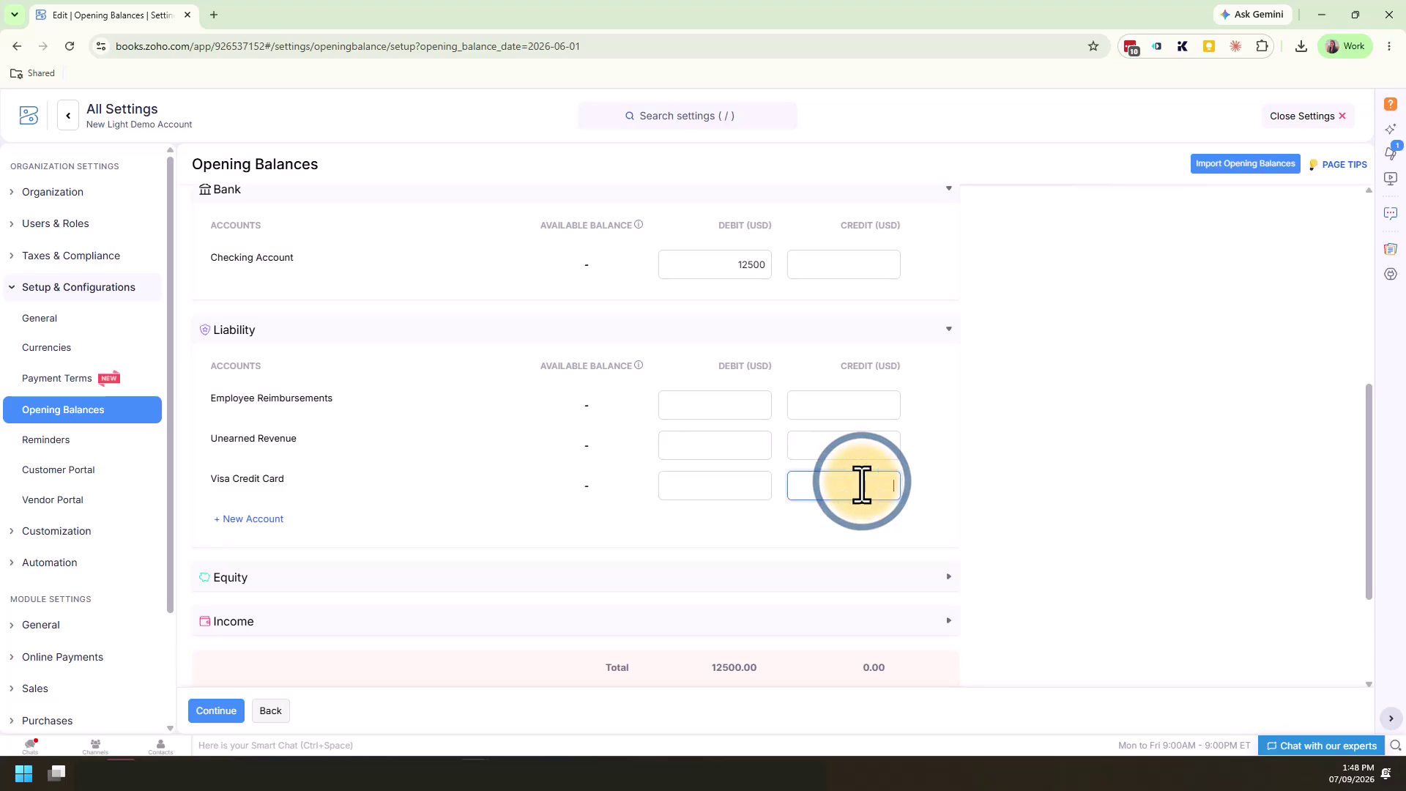
{"action": "type", "text": "450"}
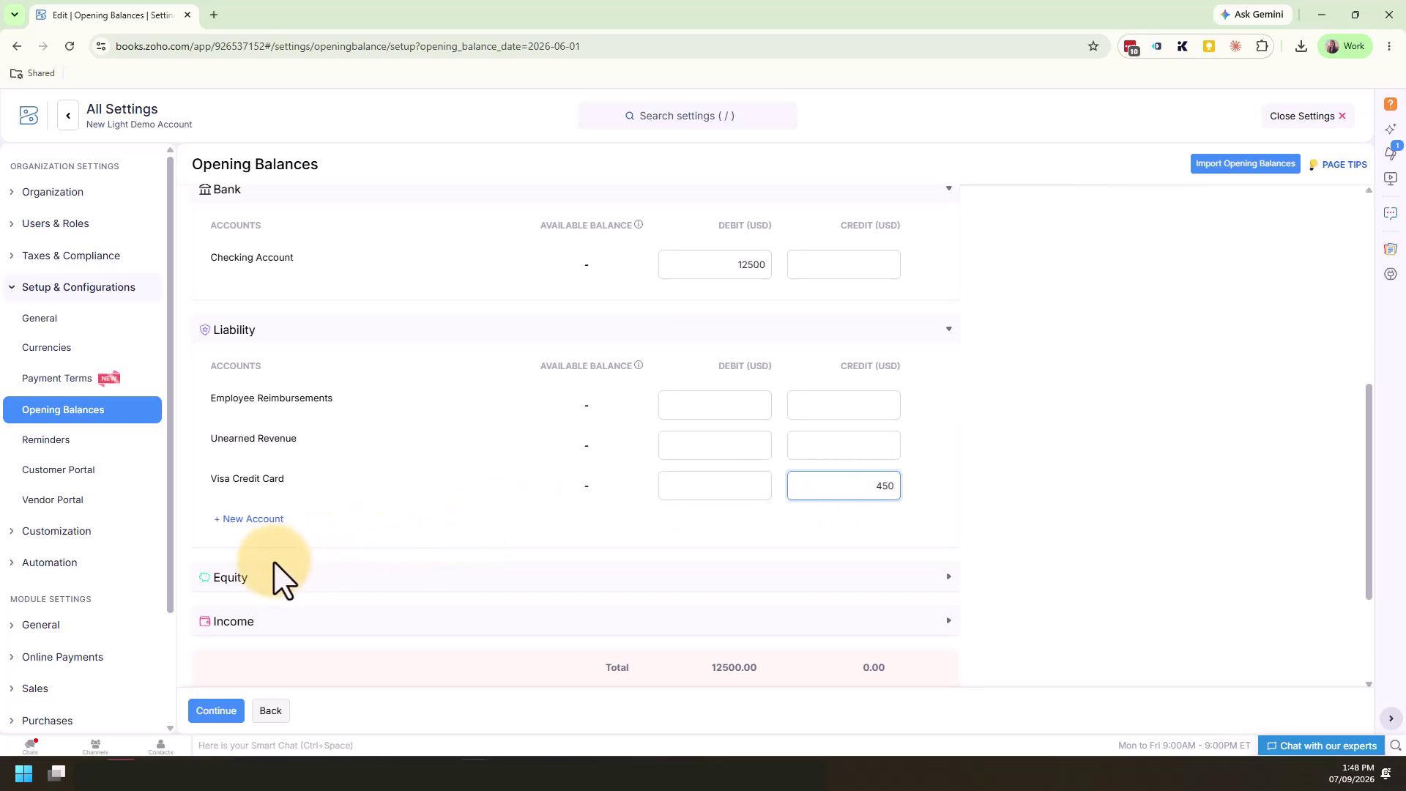
Review the Equity and Income account lists and the opening balance totals with their adjustment amount
{"action": "left_click", "coordinate": [247, 576]}
{"action": "scroll", "coordinate": [261, 561], "scroll_direction": "down", "scroll_amount": 2}
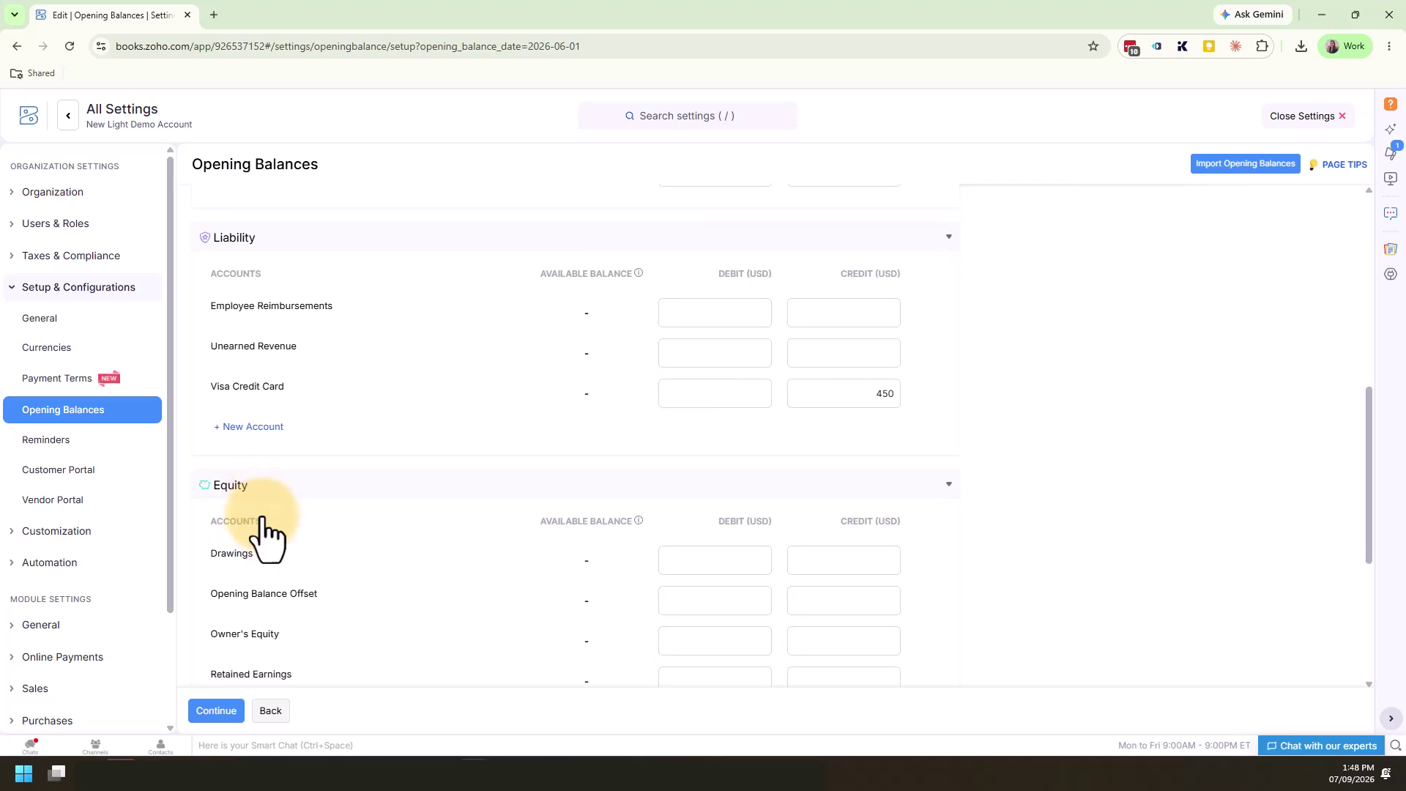
{"action": "scroll", "coordinate": [262, 380], "scroll_direction": "down", "scroll_amount": 1}
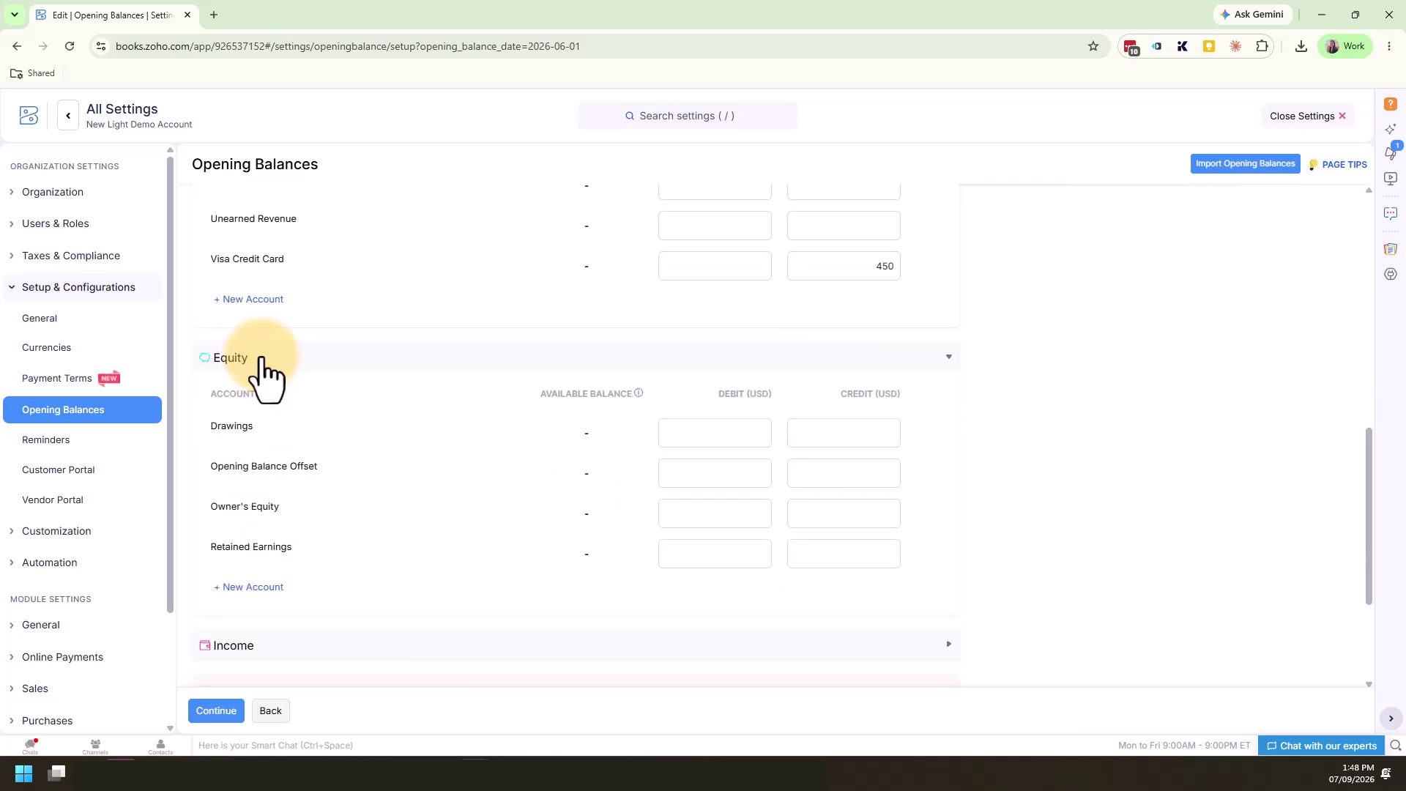
{"action": "left_click", "coordinate": [234, 651]}
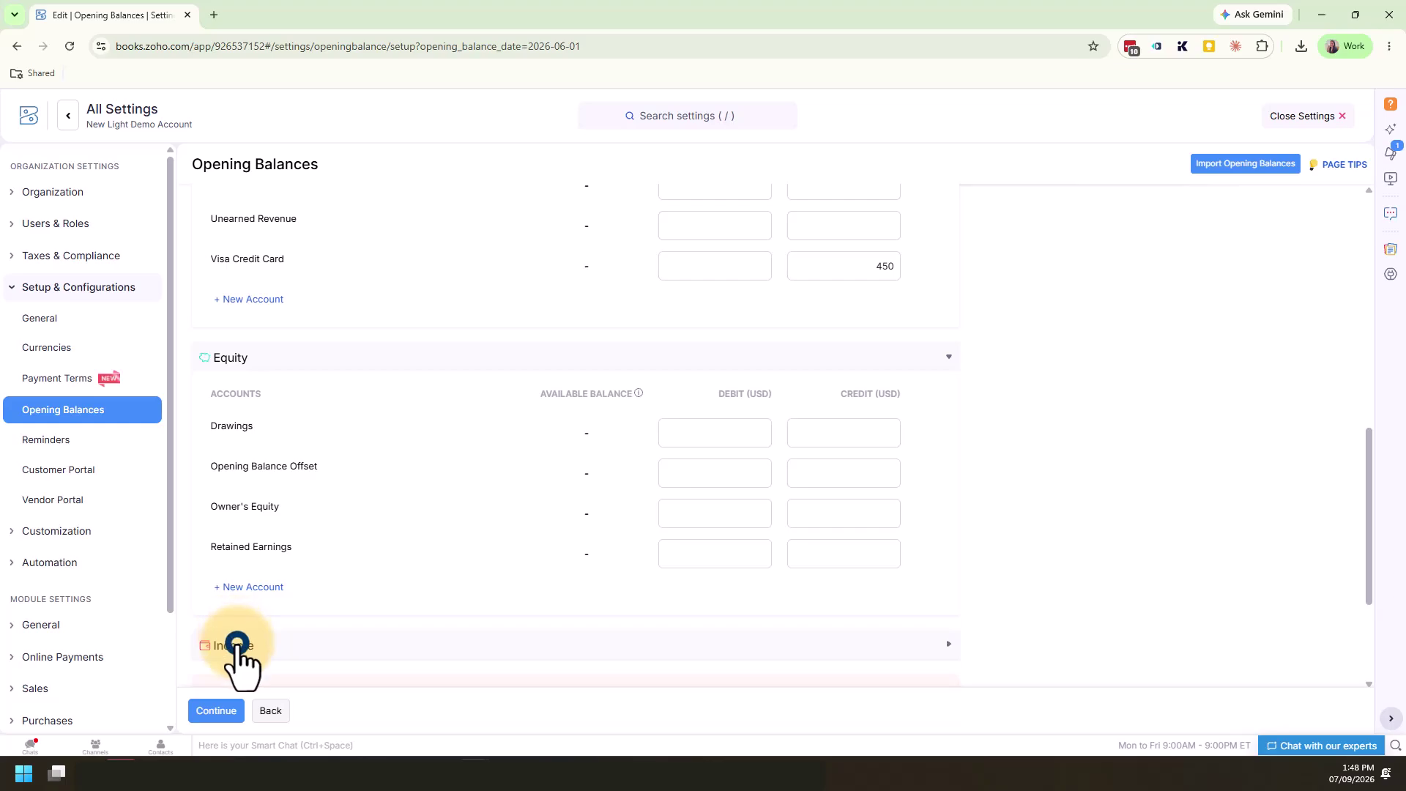
{"action": "scroll", "coordinate": [252, 608], "scroll_direction": "down", "scroll_amount": 4}
{"action": "scroll", "coordinate": [282, 414], "scroll_direction": "down", "scroll_amount": 1}
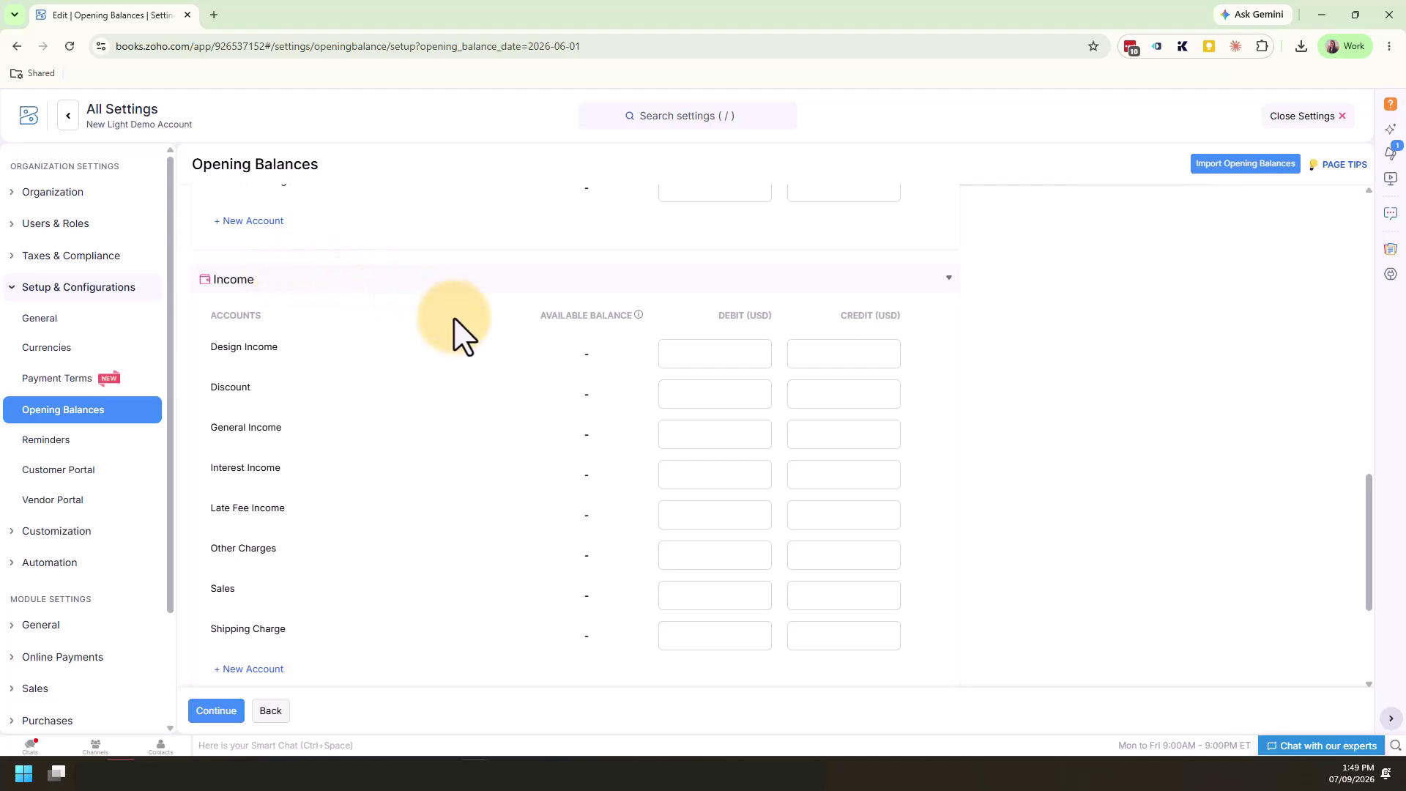
{"action": "scroll", "coordinate": [601, 415], "scroll_direction": "up", "scroll_amount": 5}
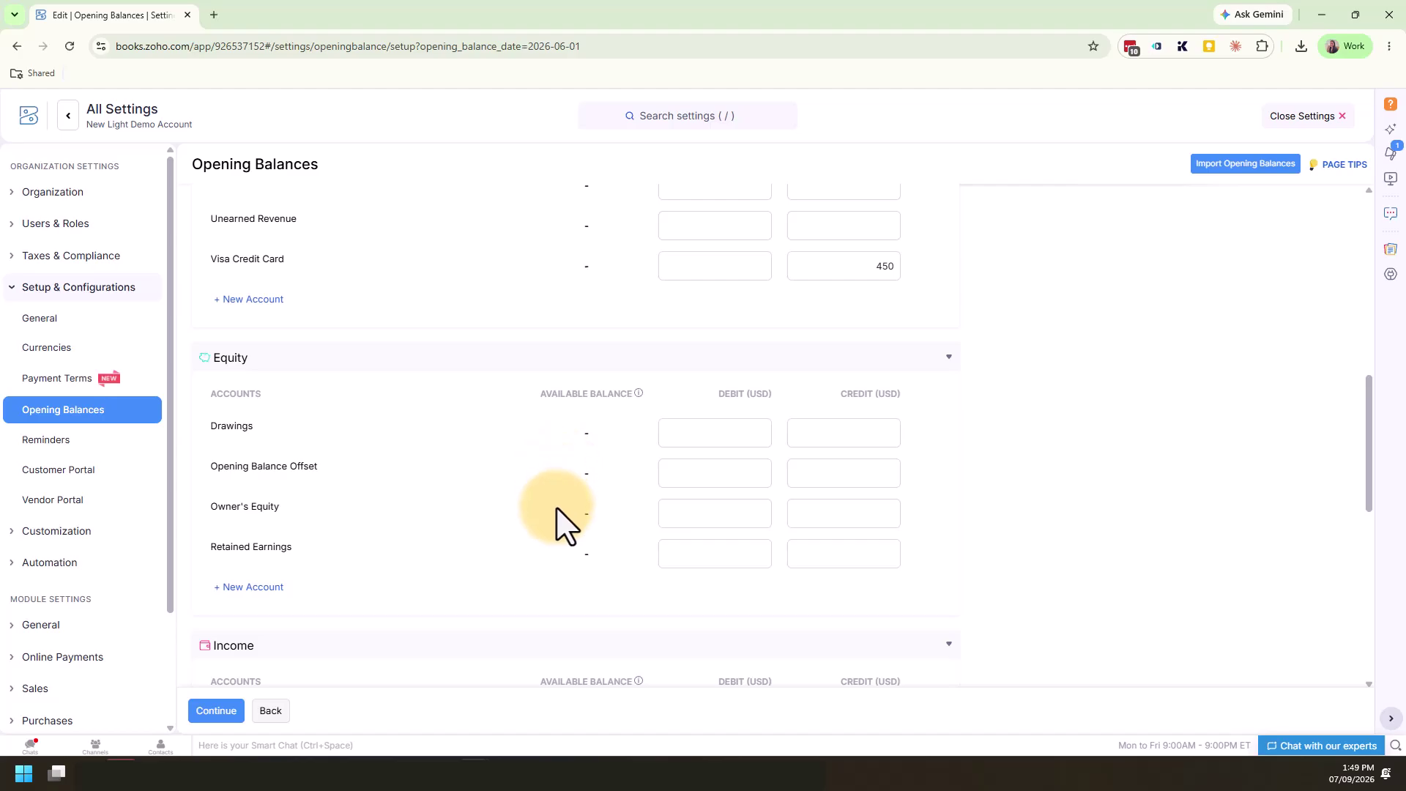
{"action": "scroll", "coordinate": [566, 524], "scroll_direction": "up", "scroll_amount": 3}
{"action": "scroll", "coordinate": [566, 524], "scroll_direction": "down", "scroll_amount": 8}
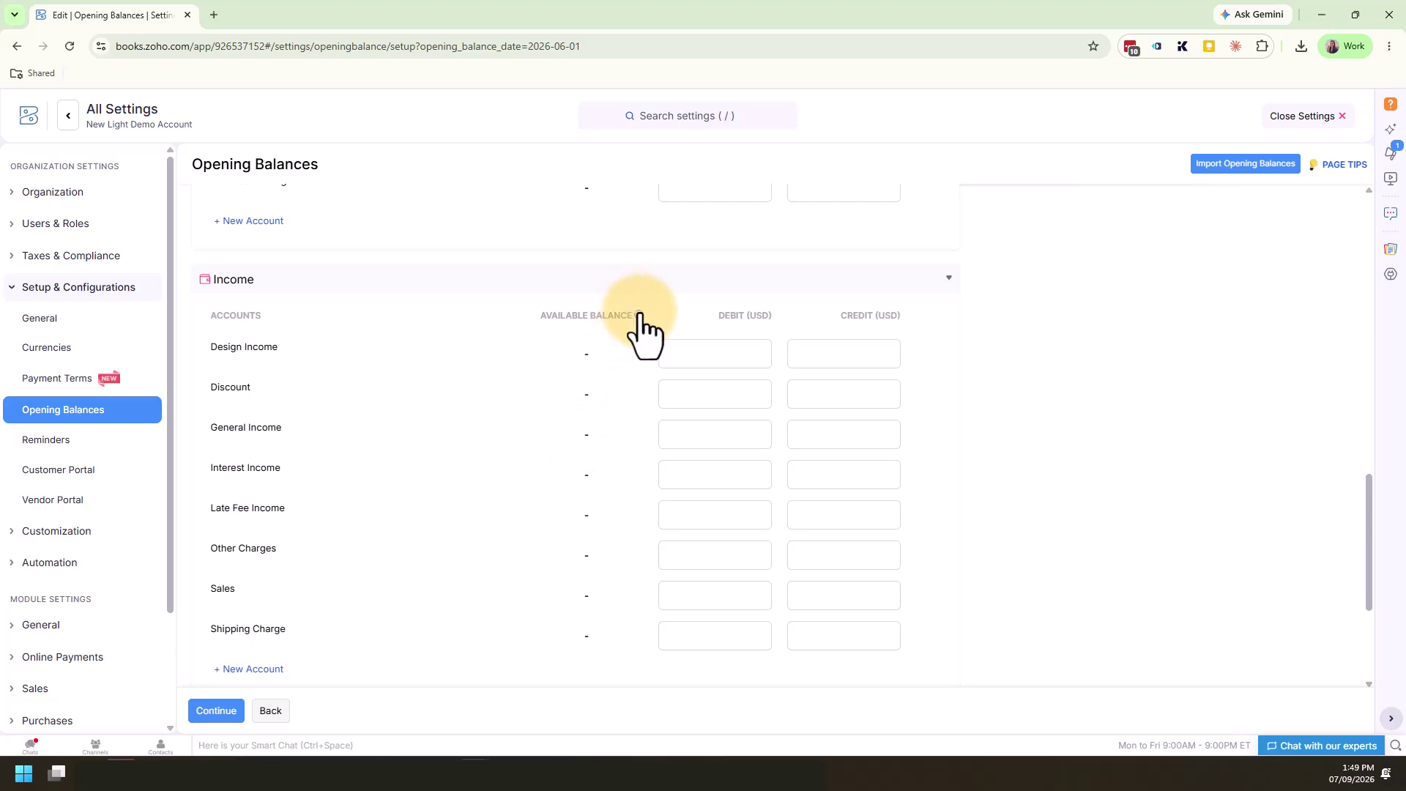
{"action": "mouse_move", "coordinate": [639, 316]}
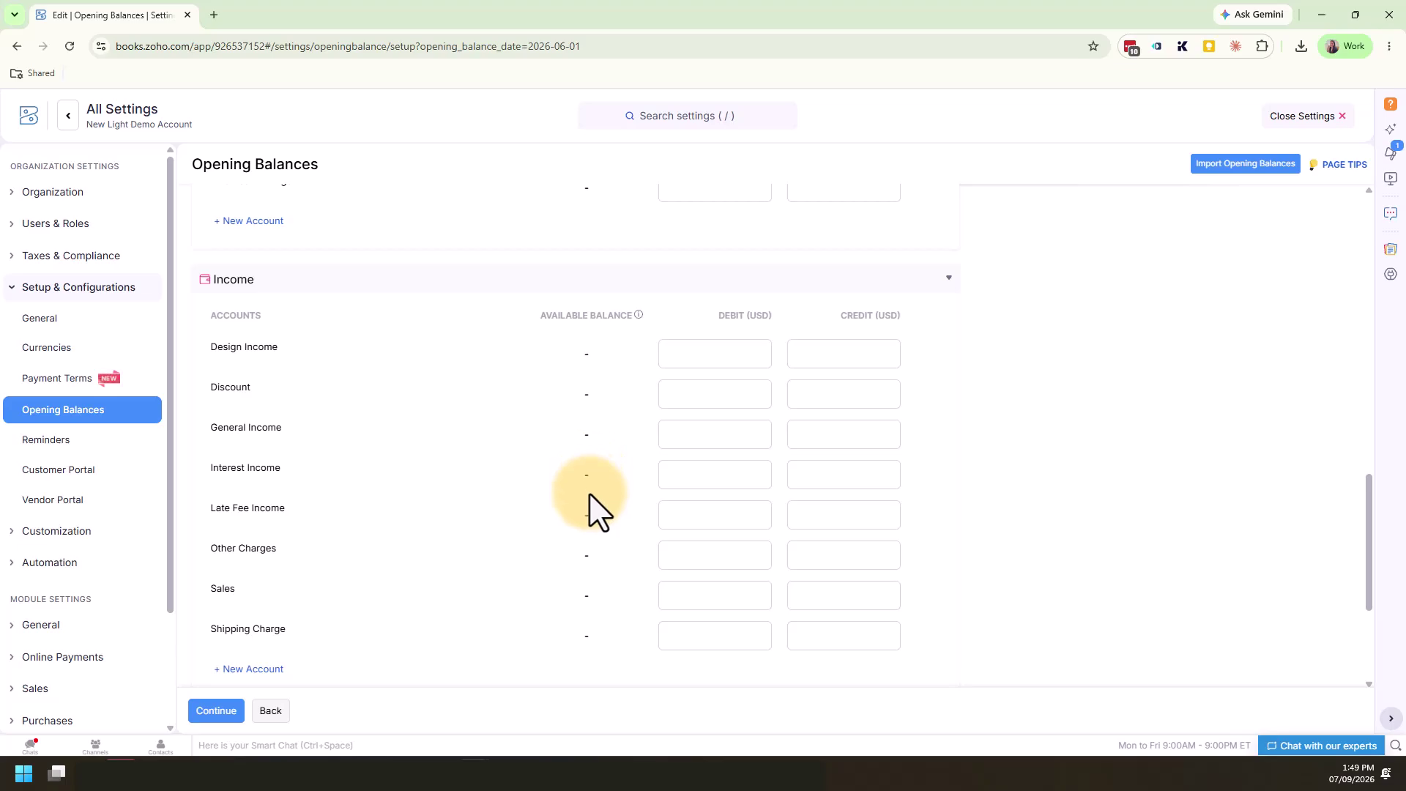
{"action": "scroll", "coordinate": [590, 505], "scroll_direction": "down", "scroll_amount": 3}
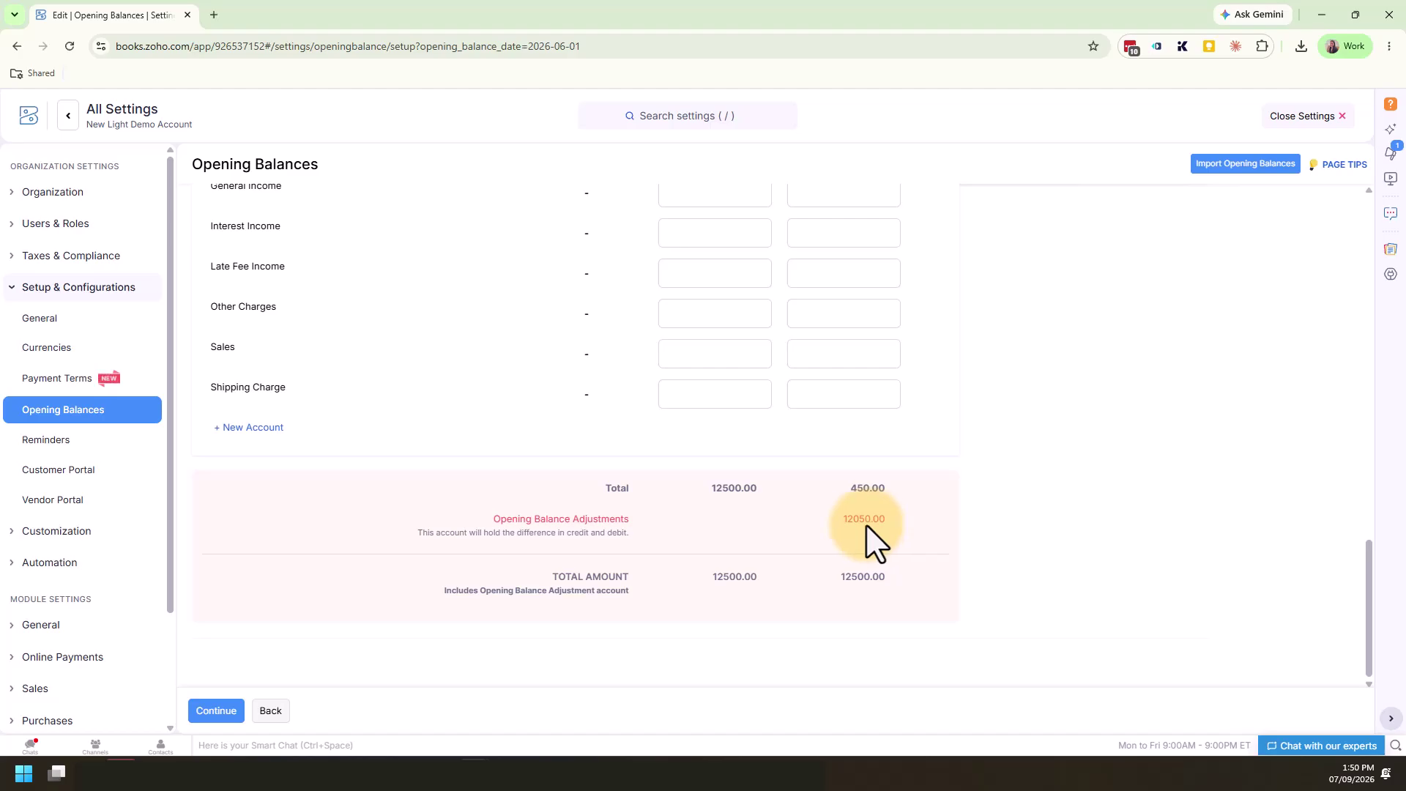
Save the opening balances, accepting the transfer of the difference to the Opening Balance Adjustments account, and close the settings
{"action": "left_click", "coordinate": [227, 715]}
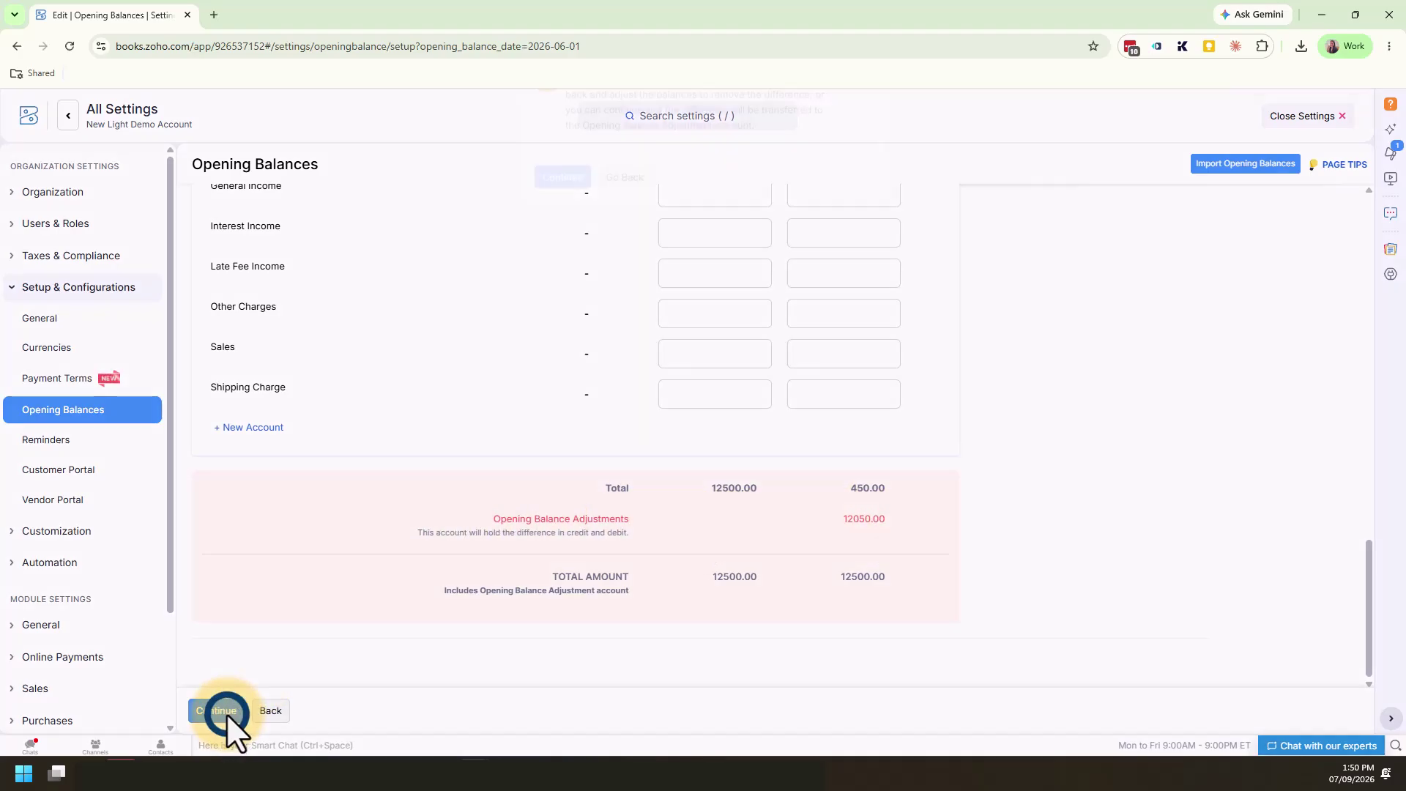
{"action": "left_click", "coordinate": [573, 220]}
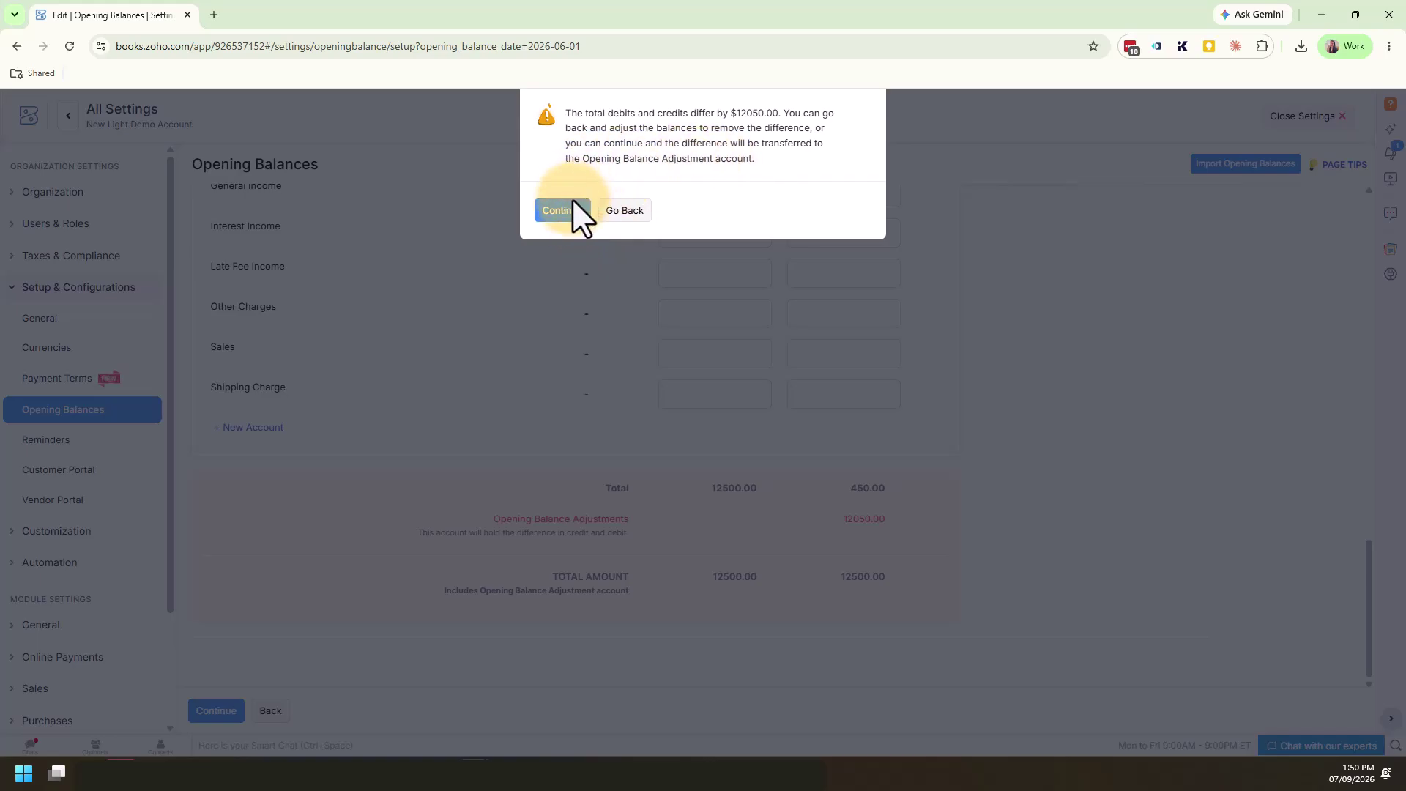
{"action": "left_click", "coordinate": [572, 212]}
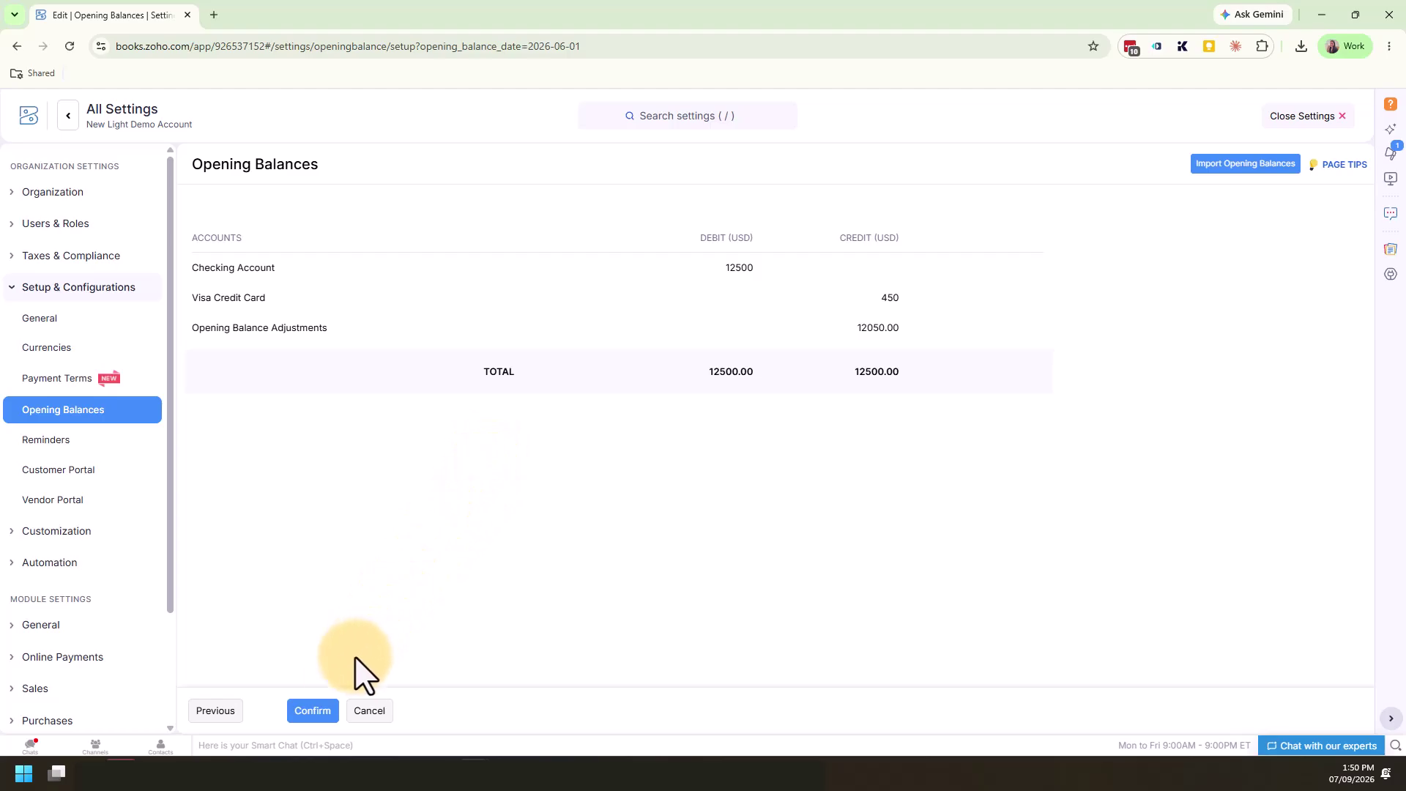
{"action": "left_click", "coordinate": [324, 715]}
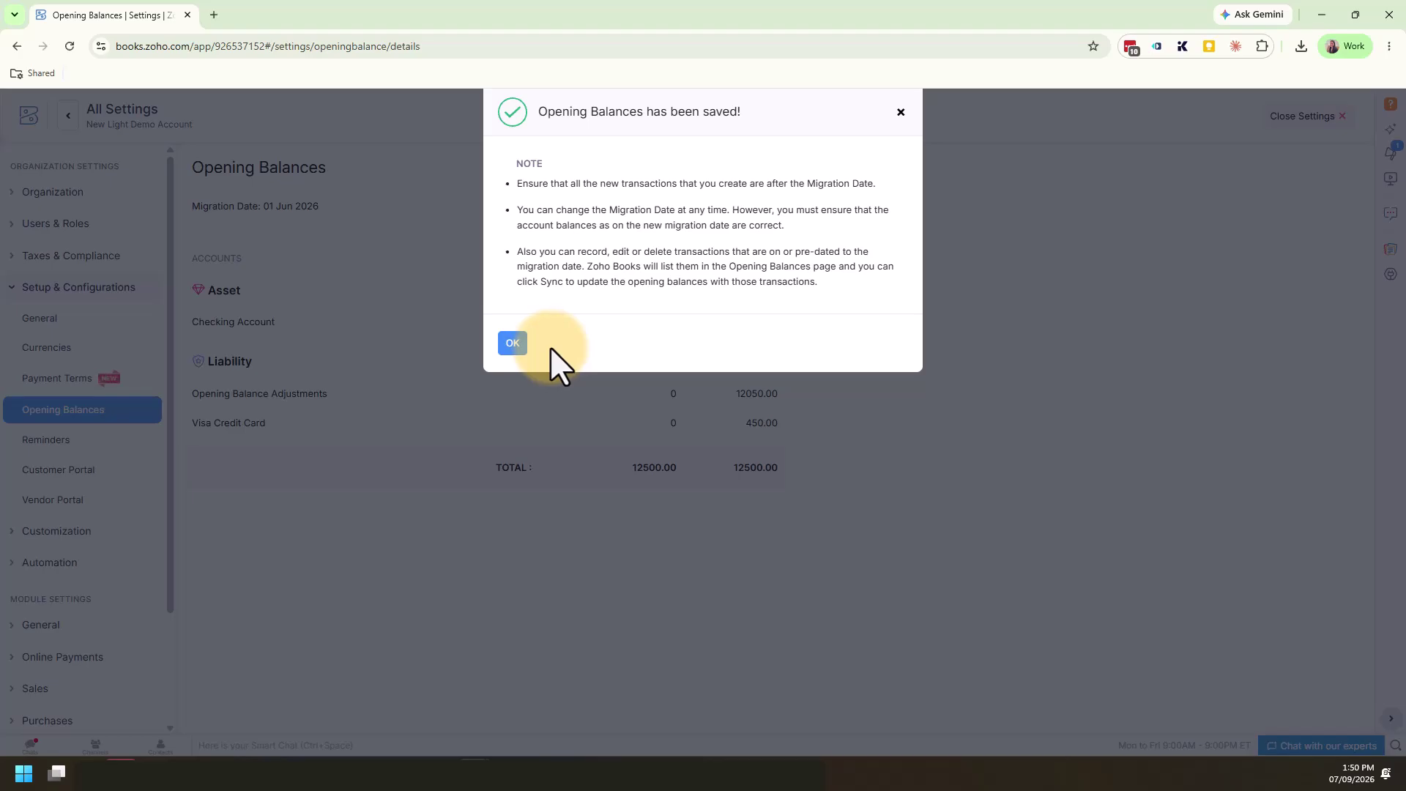
{"action": "left_click", "coordinate": [513, 343]}
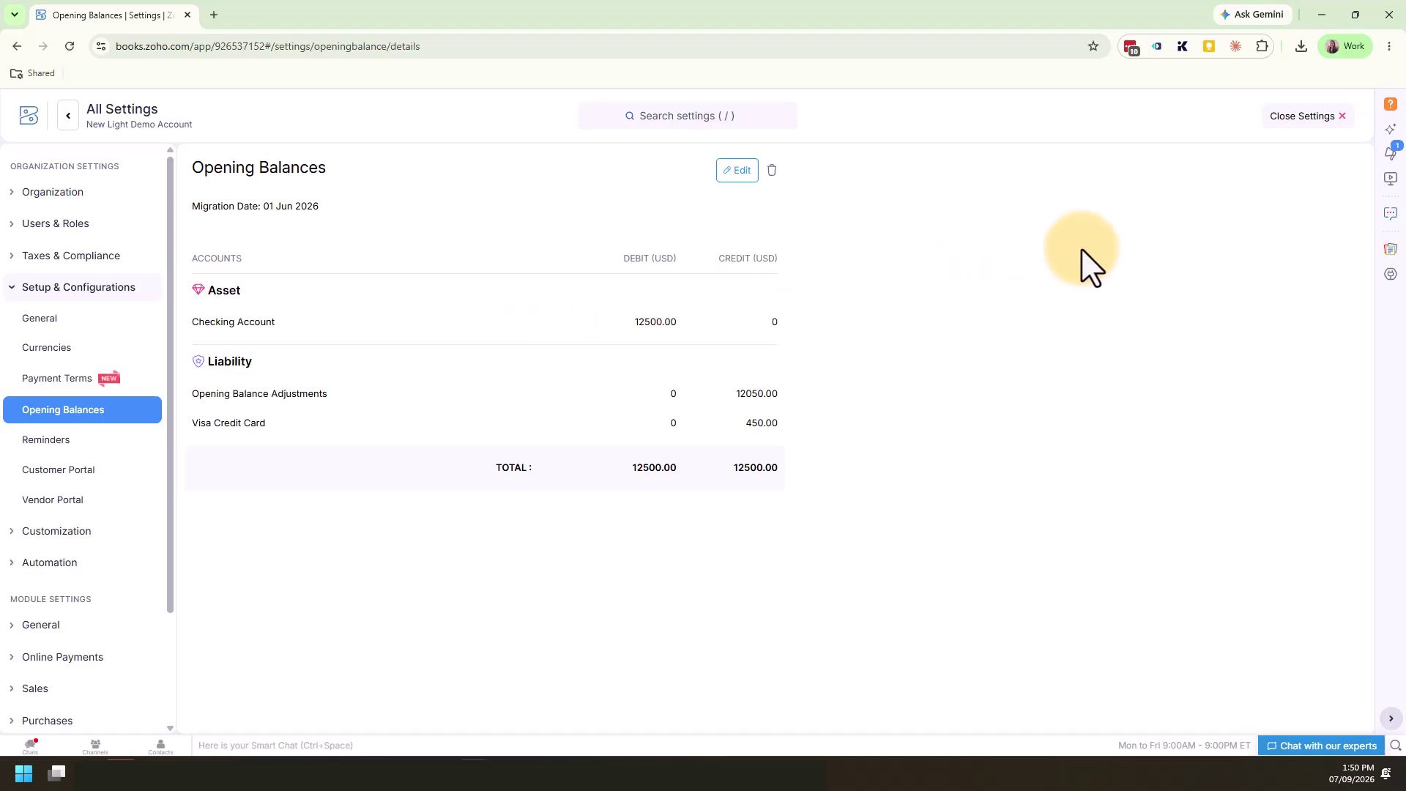
{"action": "left_click", "coordinate": [1307, 117]}
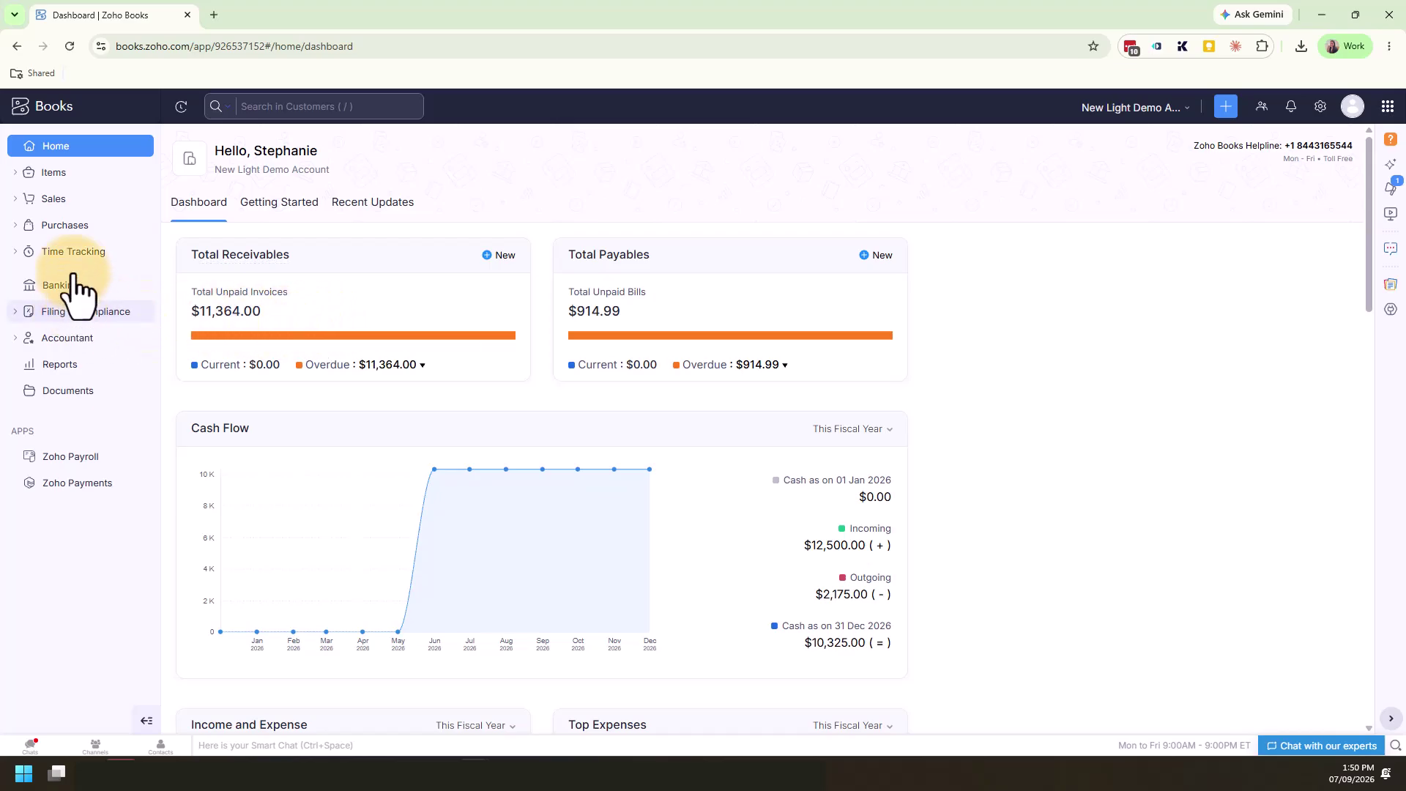
Enter and save an opening balance of 875 for the customer Lakeview Realty Group, and check the saved entry
{"action": "left_click", "coordinate": [55, 199]}
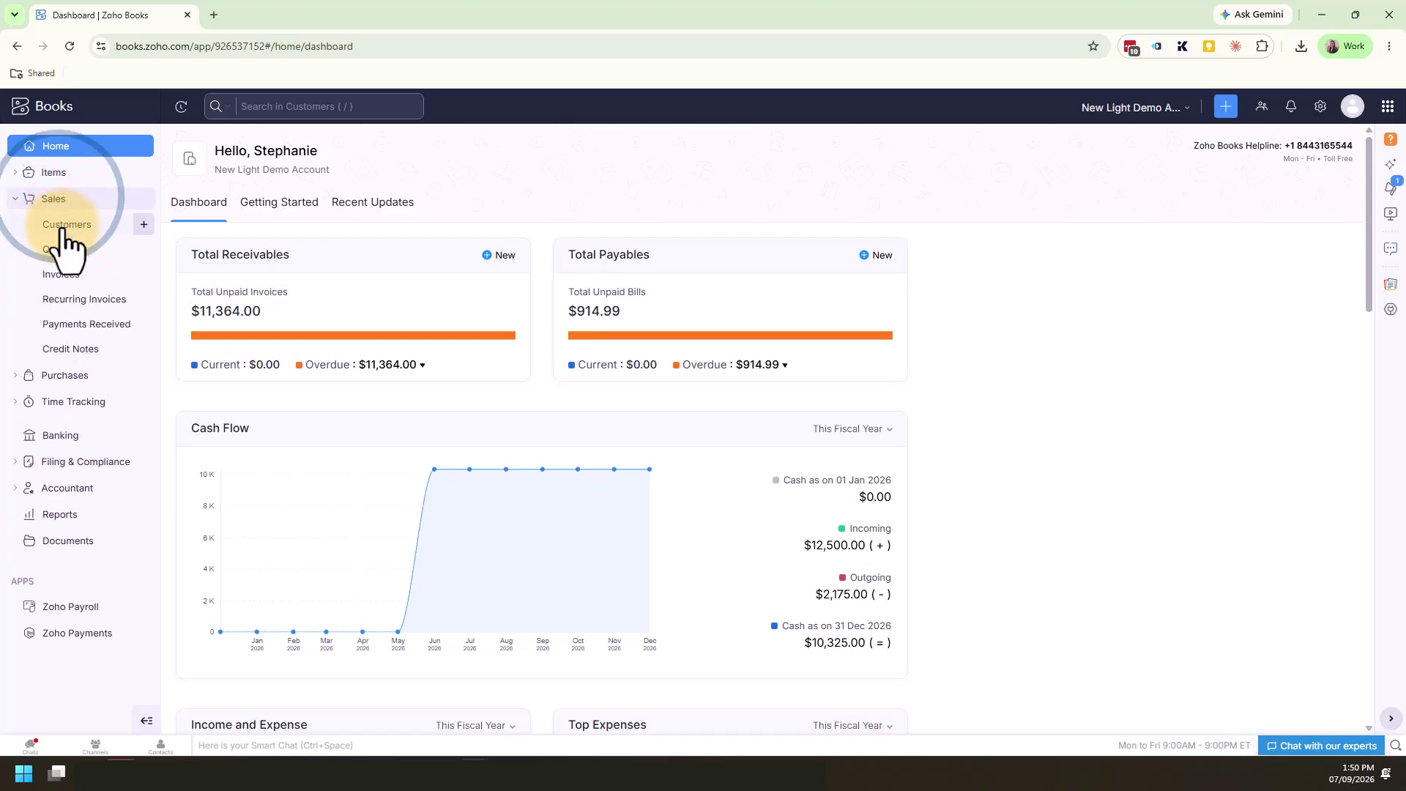
{"action": "left_click", "coordinate": [64, 224]}
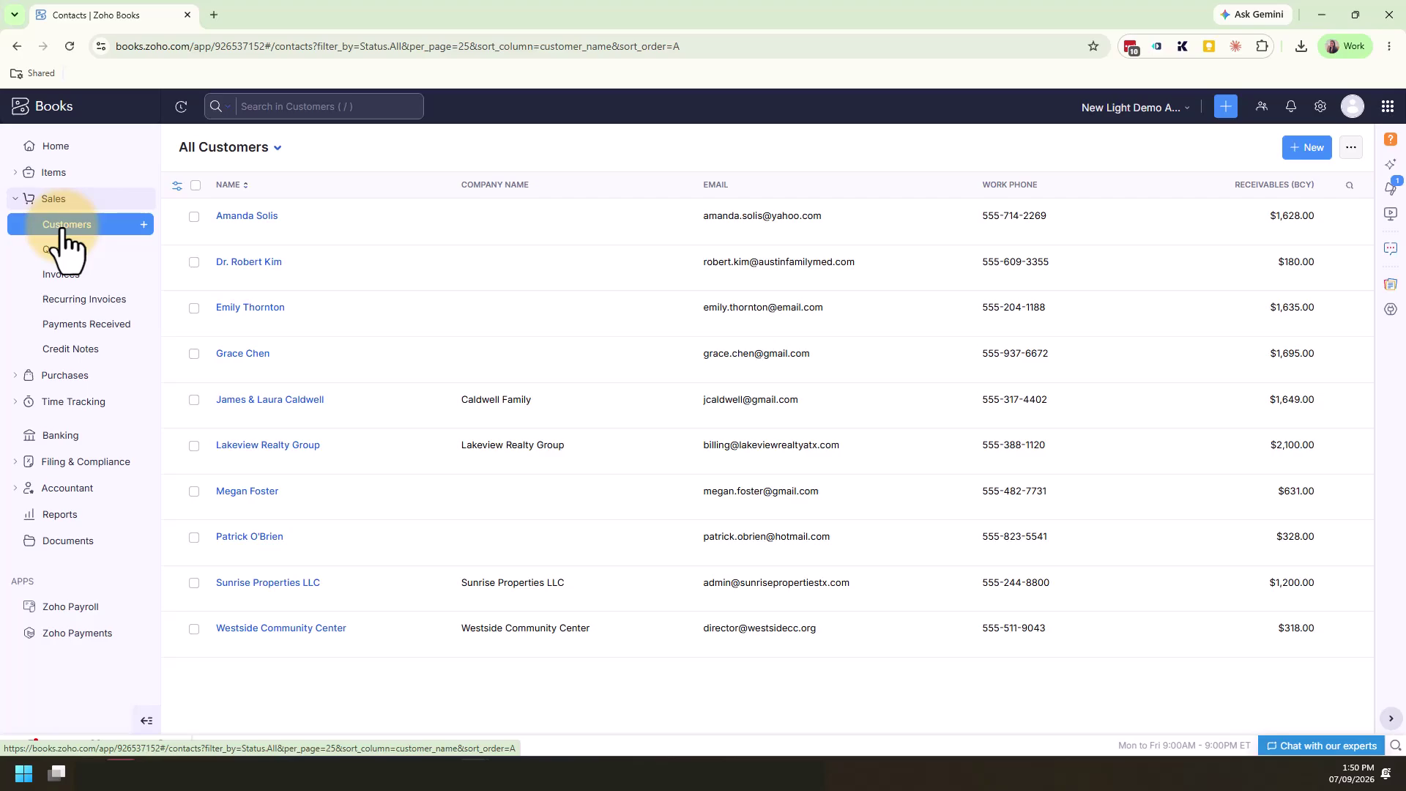
{"action": "left_click", "coordinate": [288, 446]}
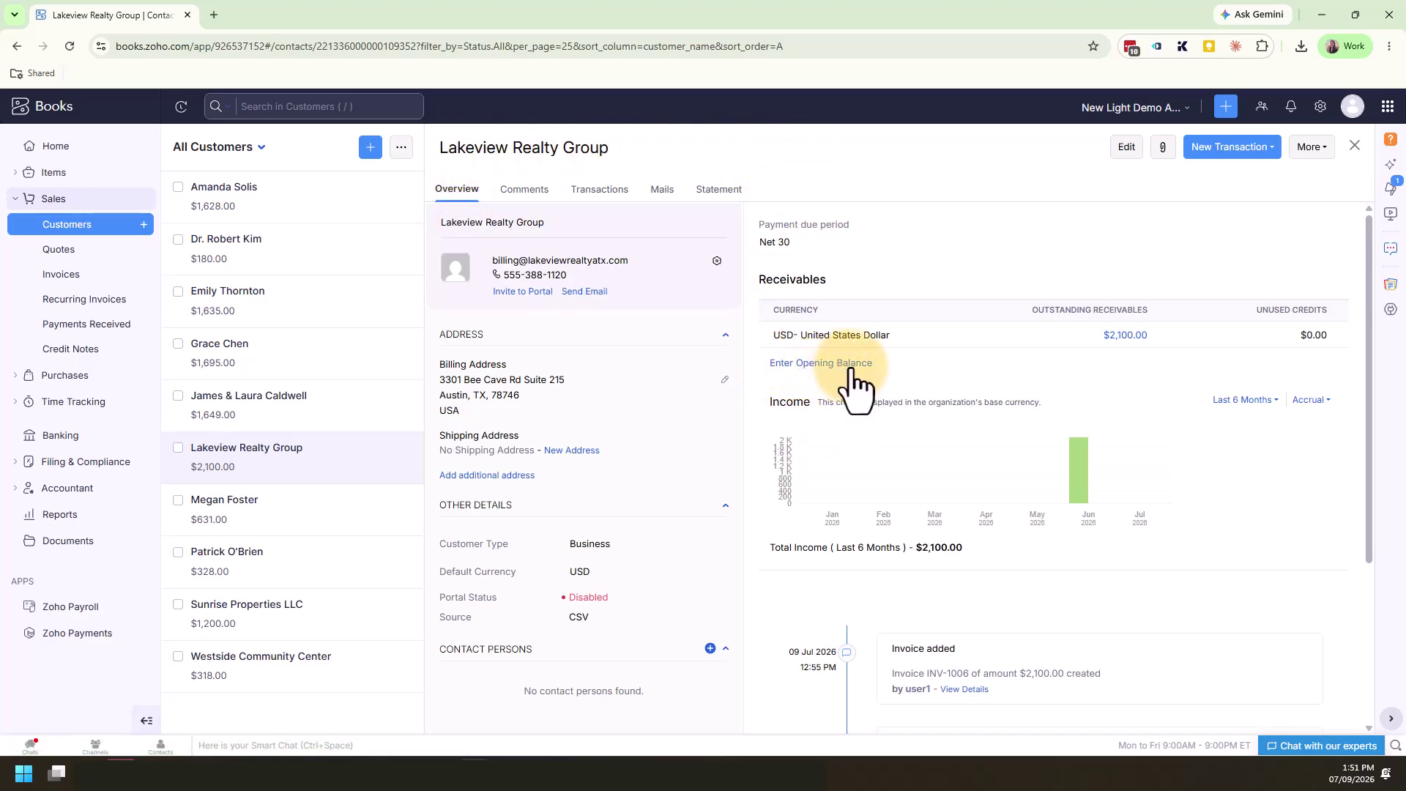
{"action": "left_click", "coordinate": [813, 365]}
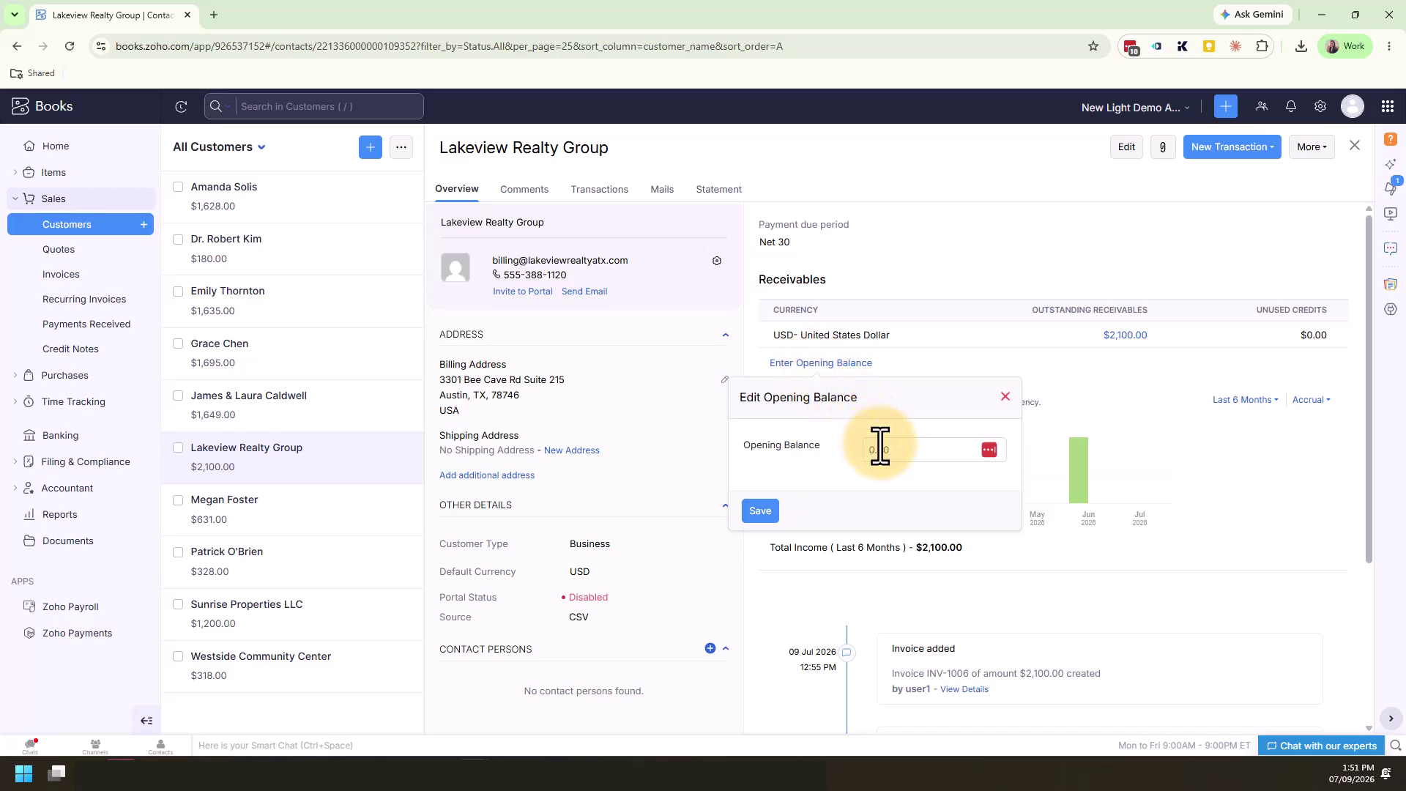
{"action": "left_click", "coordinate": [887, 448]}
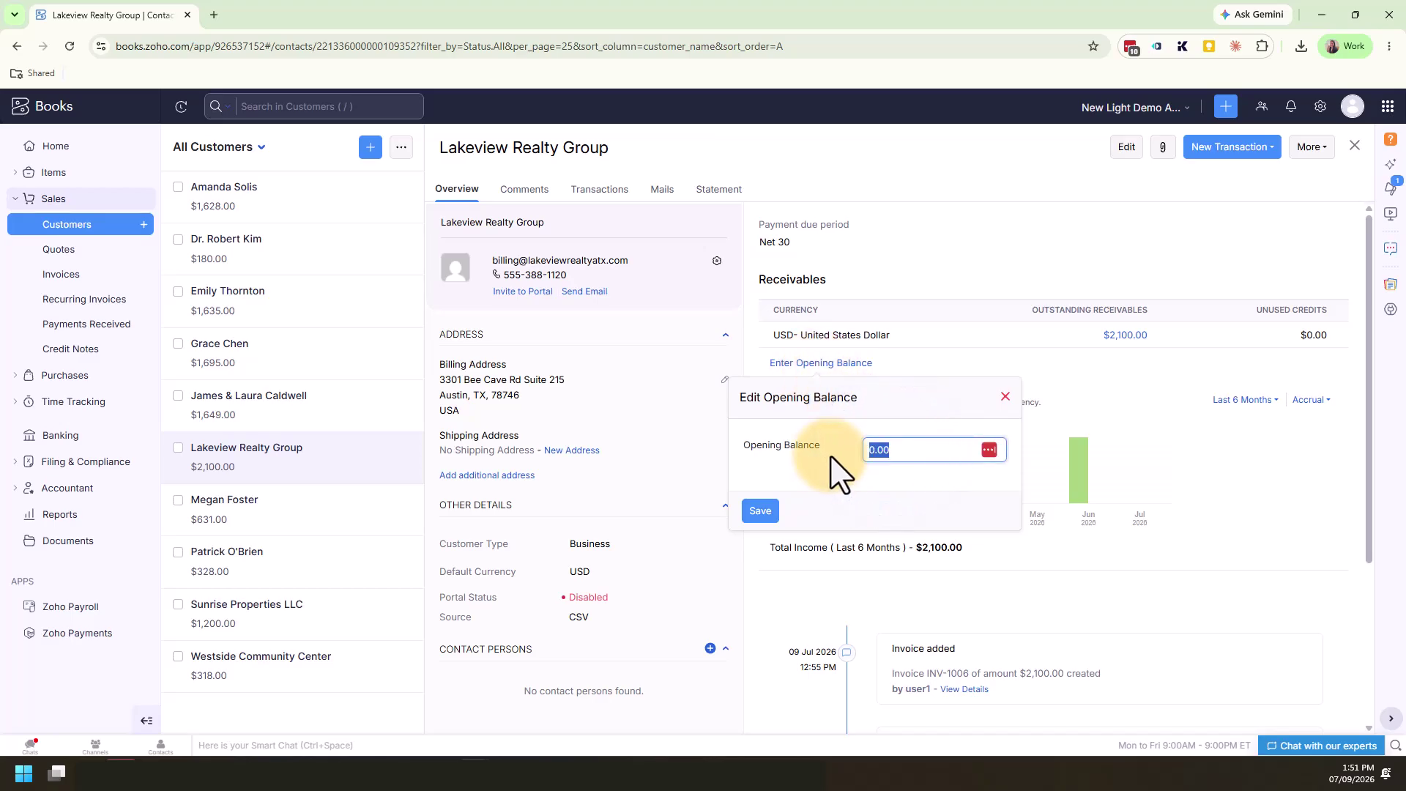
{"action": "type", "text": "875"}
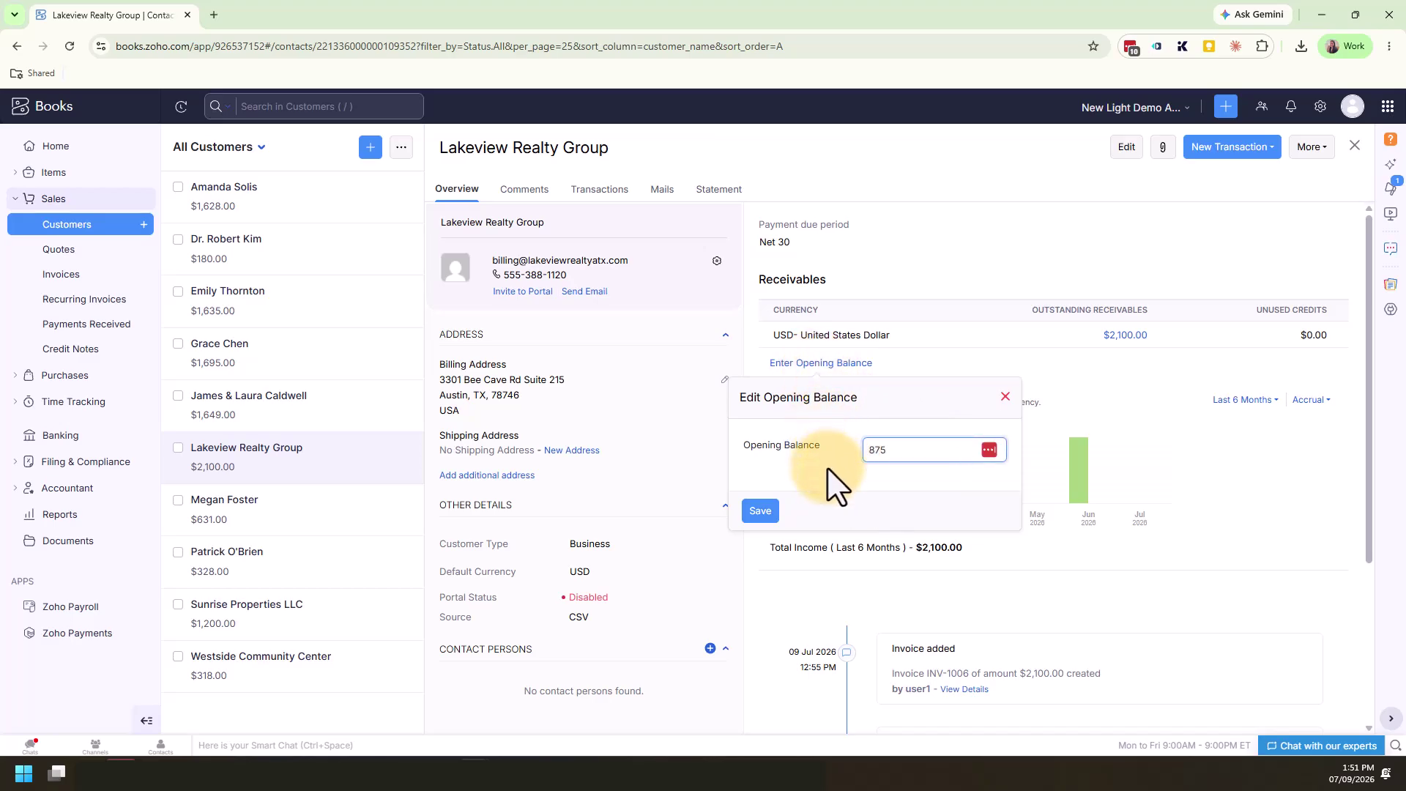
{"action": "left_click", "coordinate": [768, 512]}
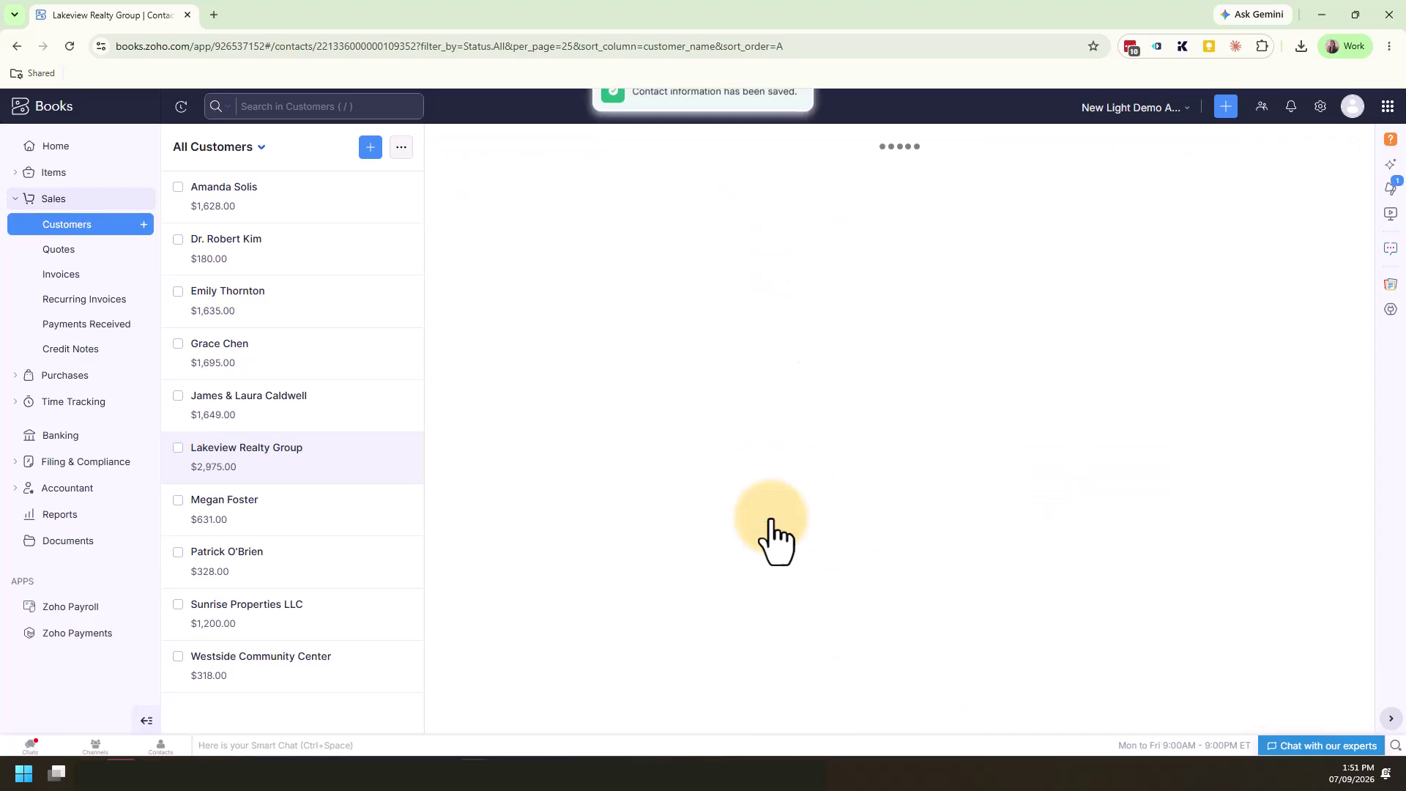
{"action": "left_click", "coordinate": [804, 363]}
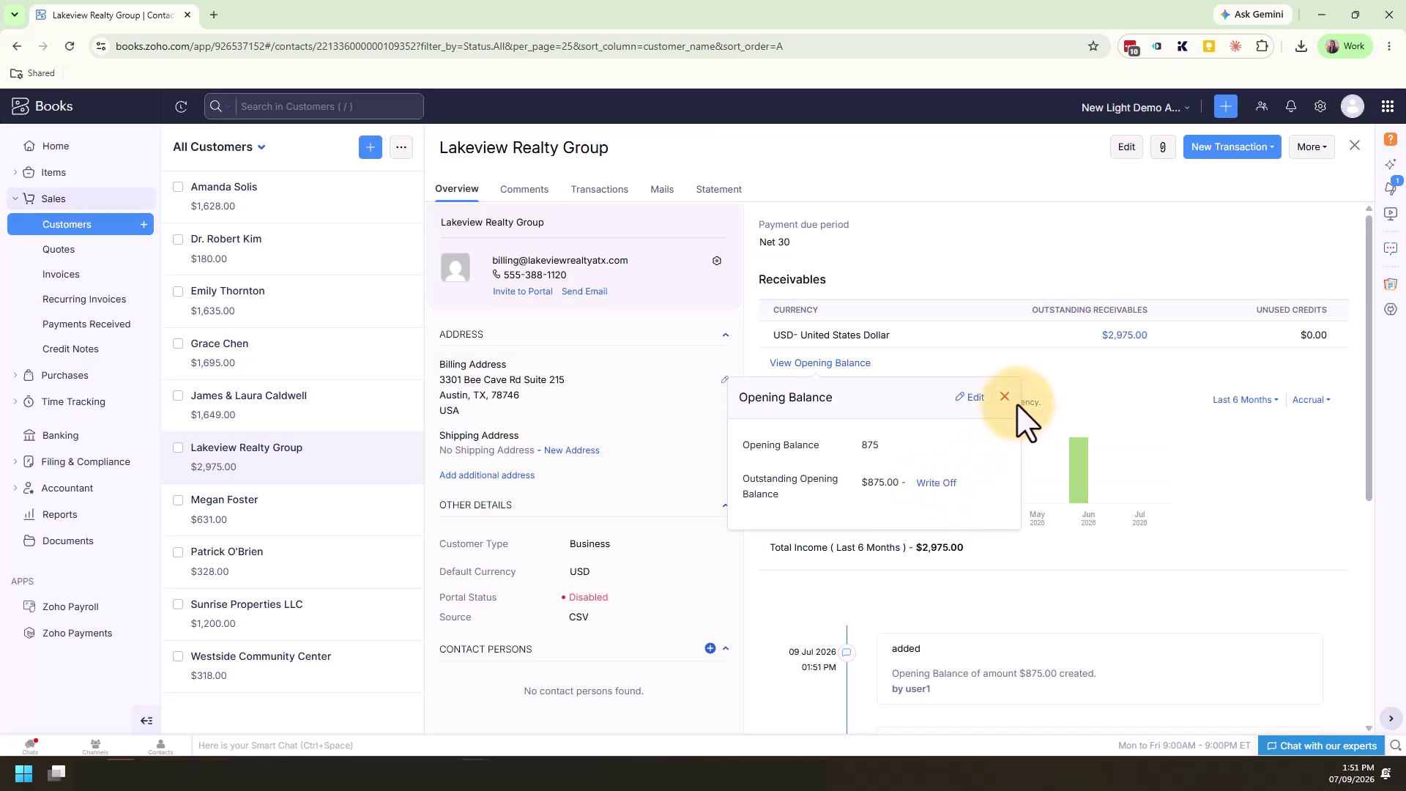
{"action": "left_click", "coordinate": [839, 370]}
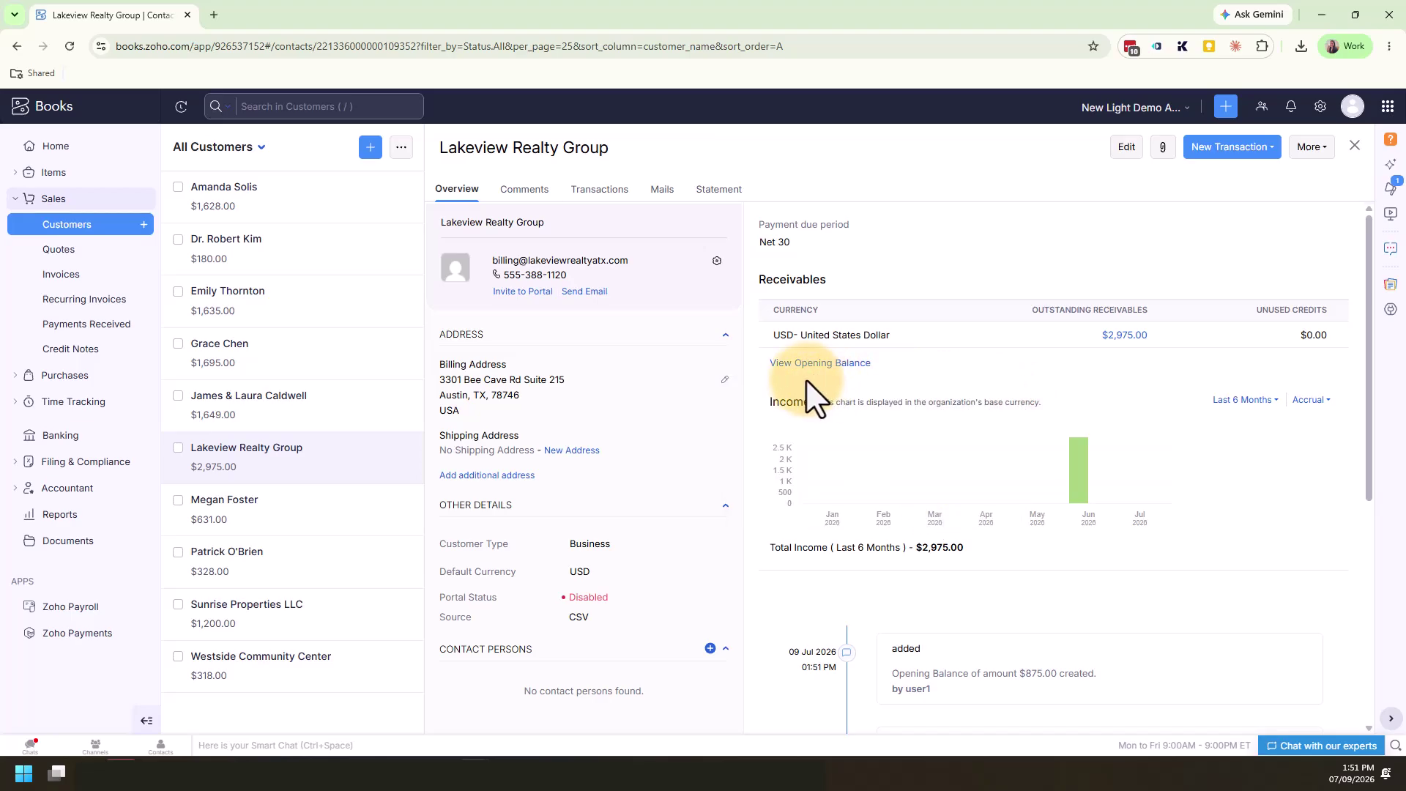
Enter an opening balance of 320 for the vendor Artisan Goods Wholesale, then review and save it
{"action": "left_click", "coordinate": [80, 375]}
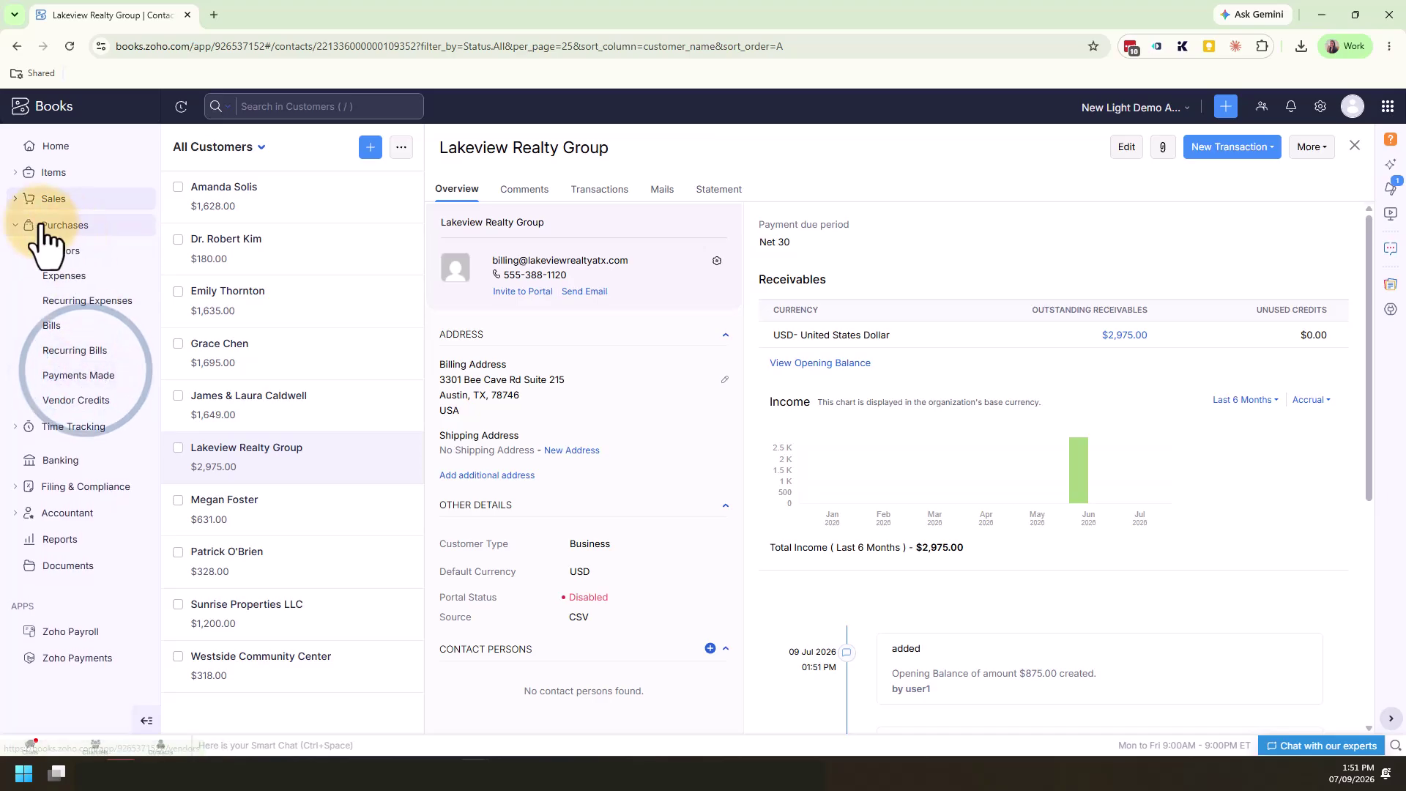
{"action": "left_click", "coordinate": [86, 250]}
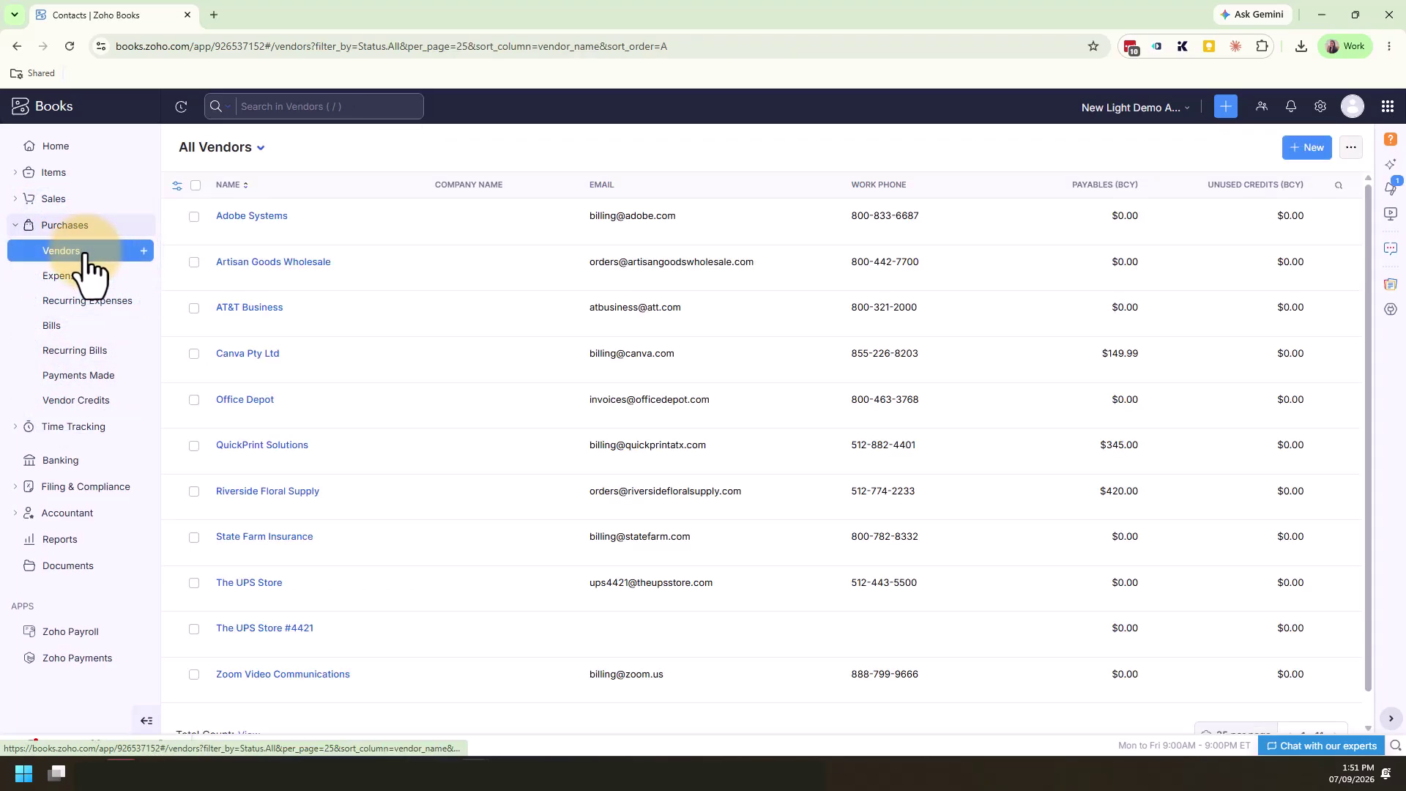
{"action": "left_click", "coordinate": [276, 262]}
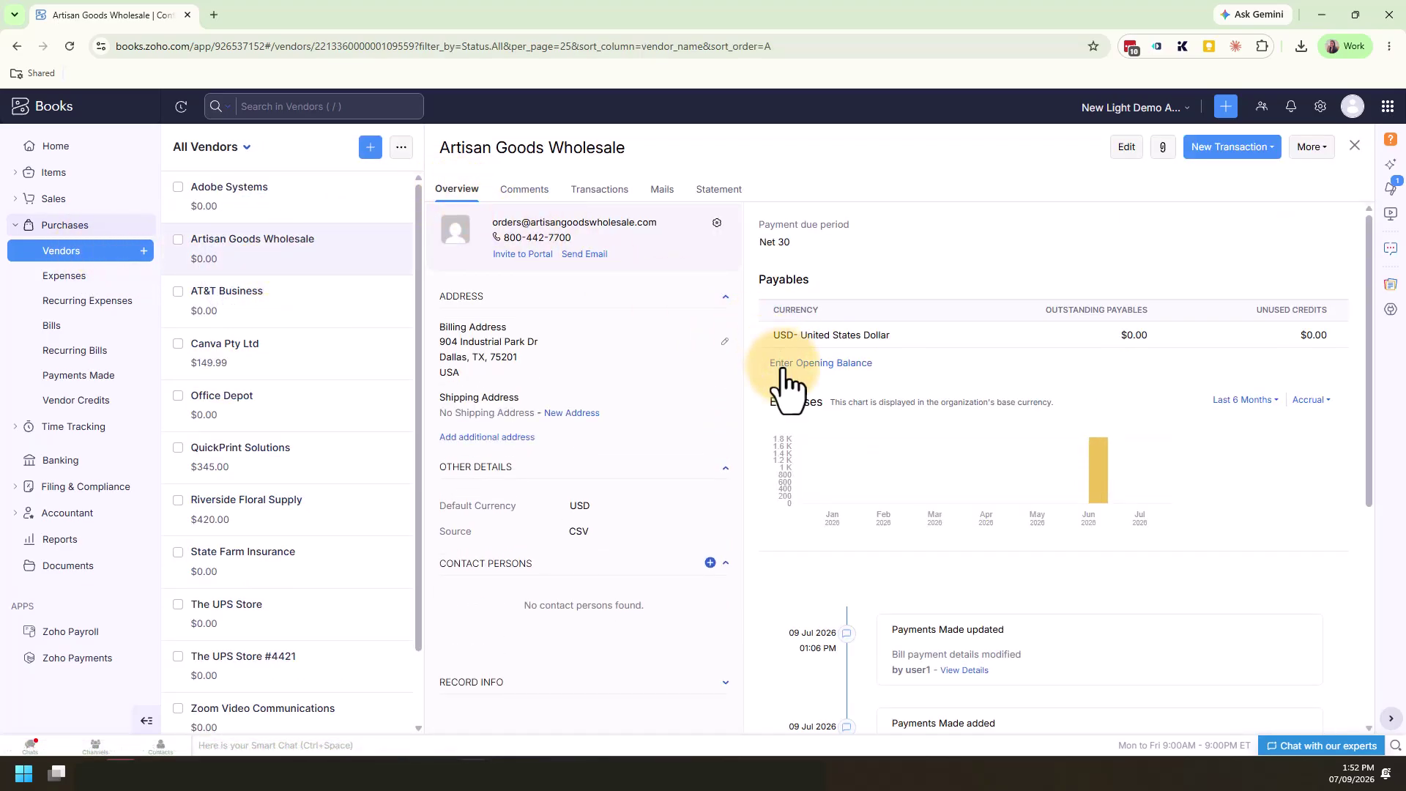
{"action": "left_click", "coordinate": [831, 364]}
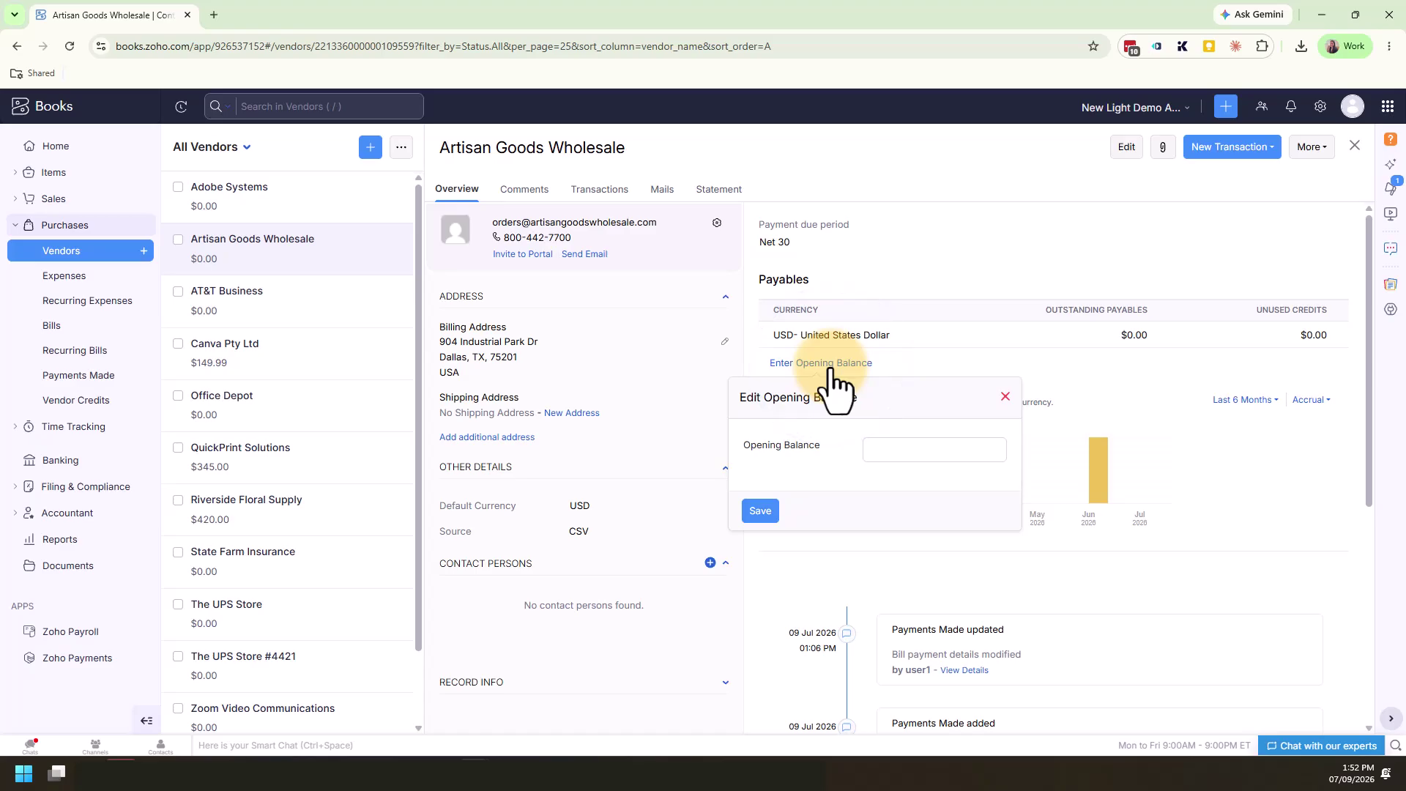
{"action": "left_click", "coordinate": [899, 451]}
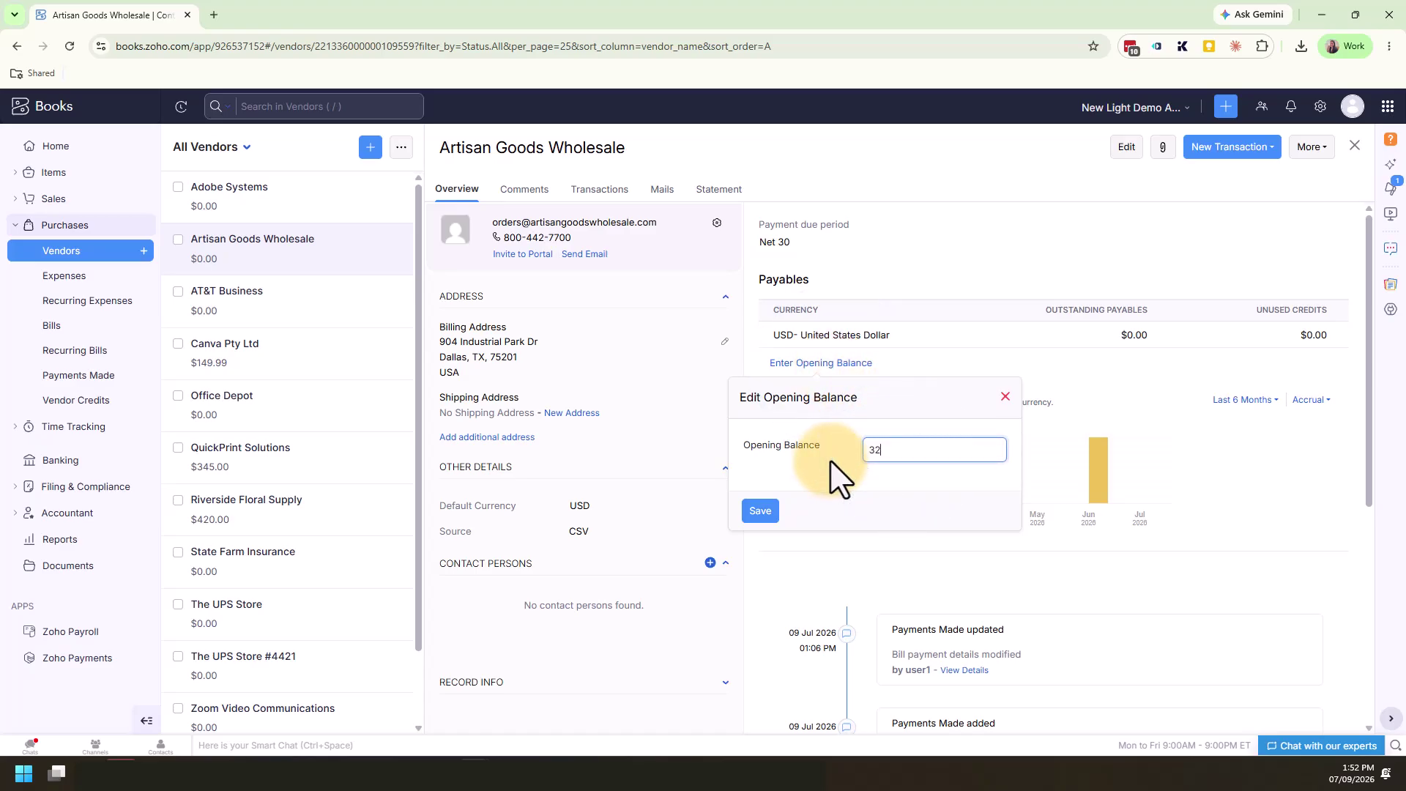
{"action": "left_click", "coordinate": [766, 513]}
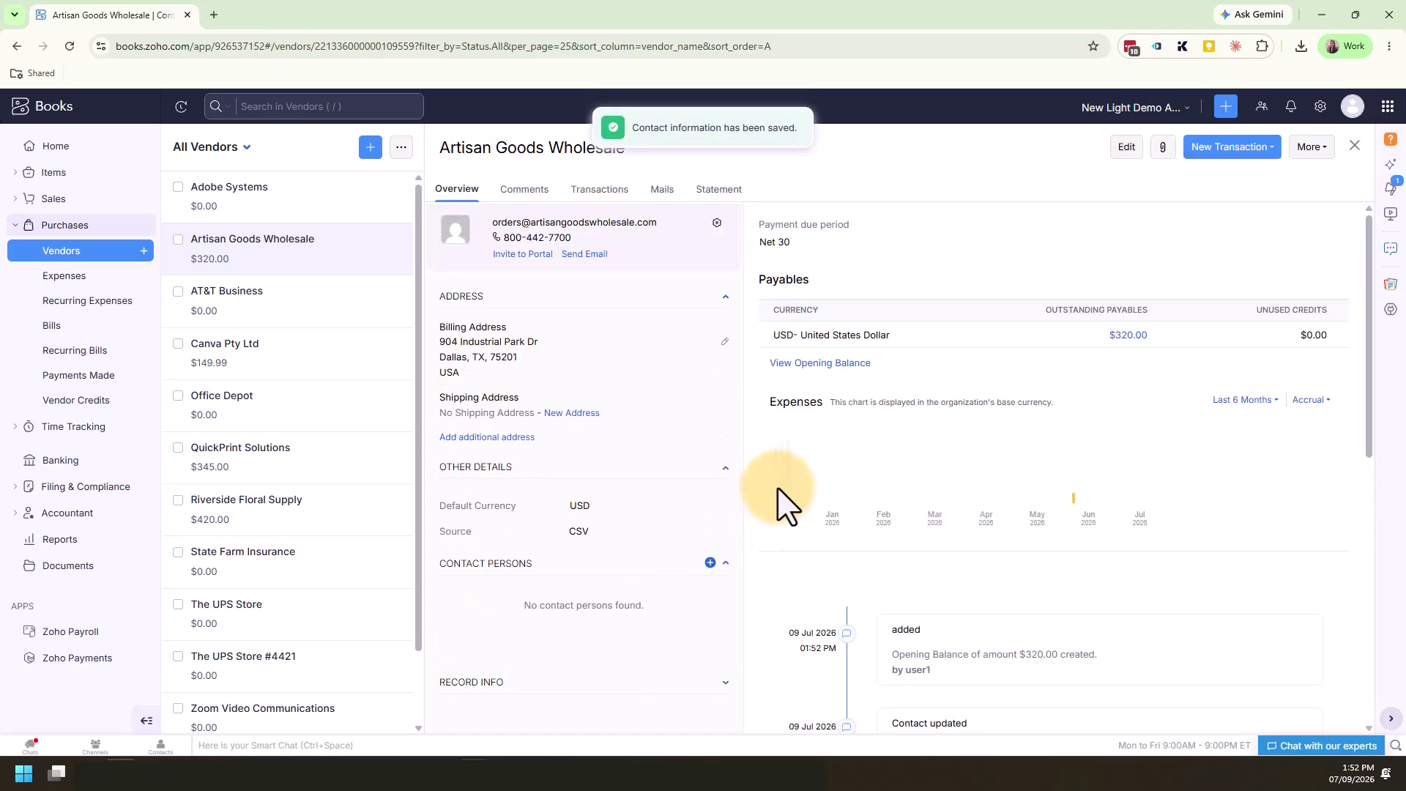
{"action": "left_click", "coordinate": [809, 364]}
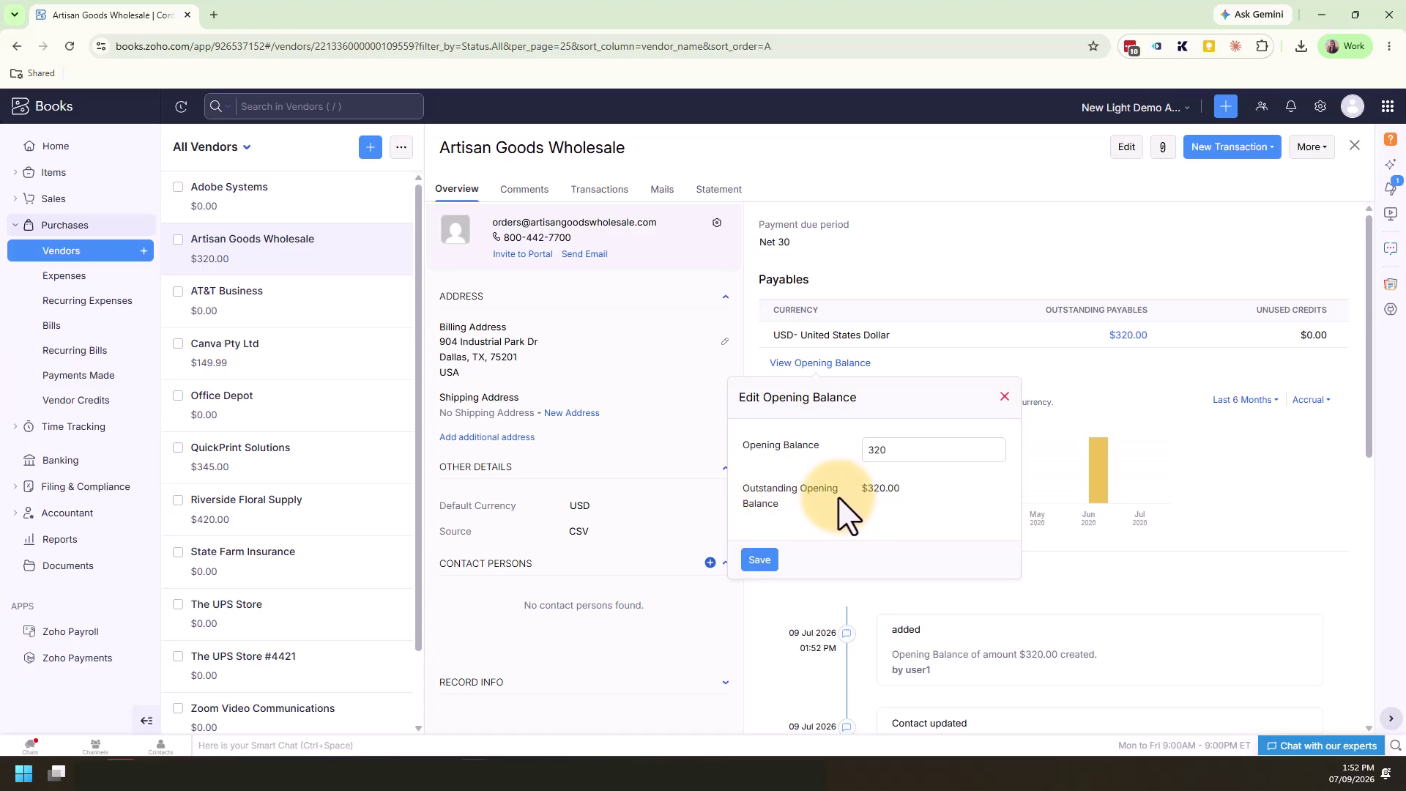
{"action": "left_click", "coordinate": [760, 561]}
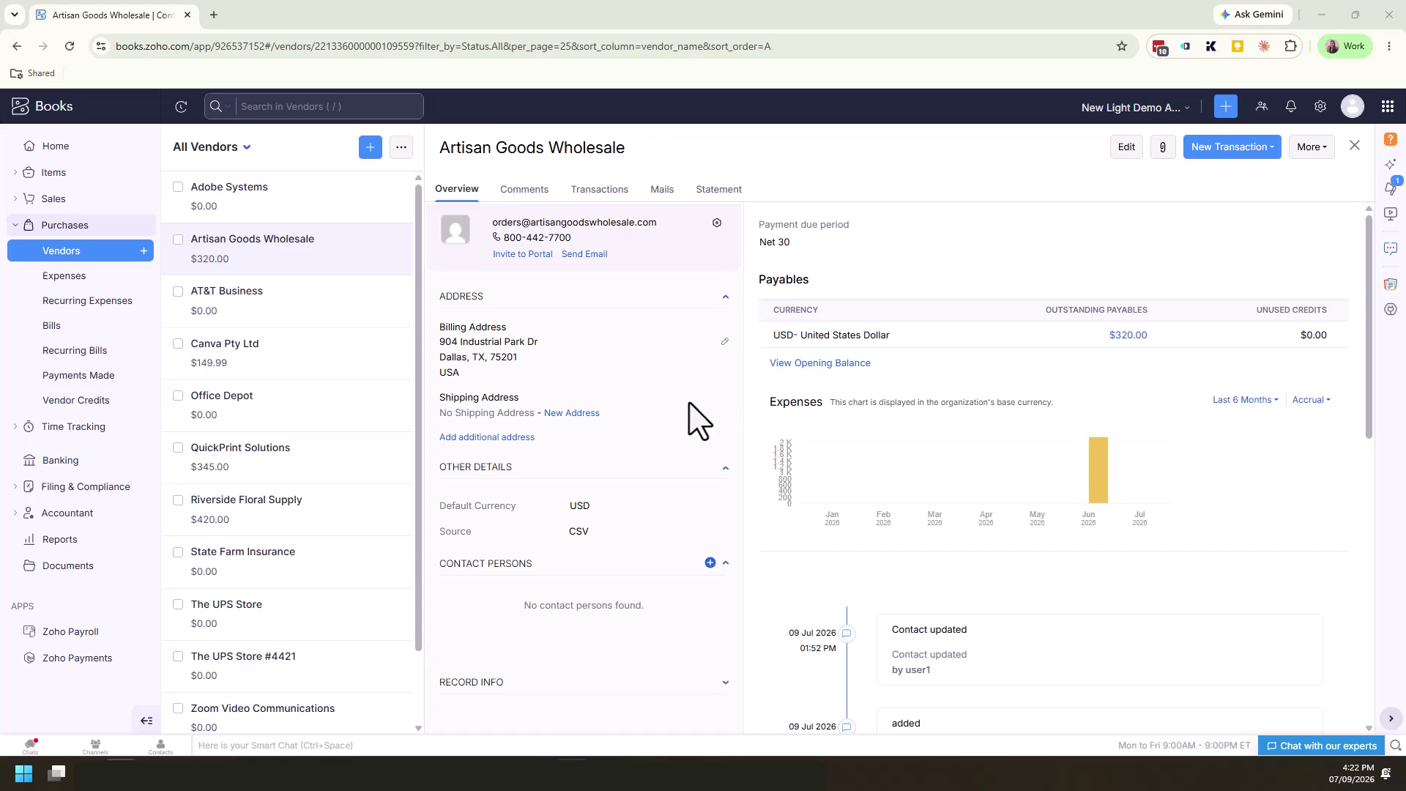
Open the Balance Sheet report with its as-of period set to This Year
{"action": "left_click", "coordinate": [60, 541]}
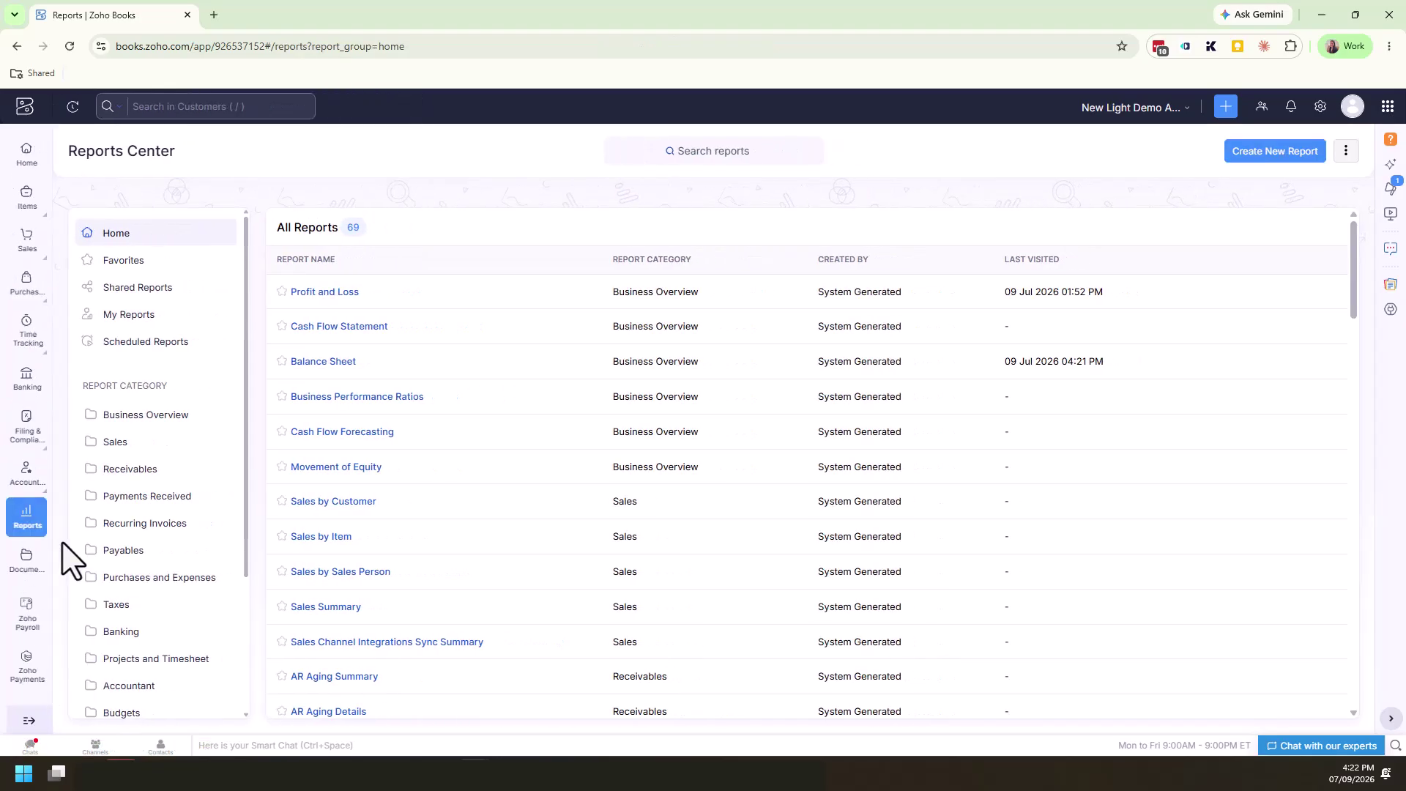
{"action": "left_click", "coordinate": [331, 361]}
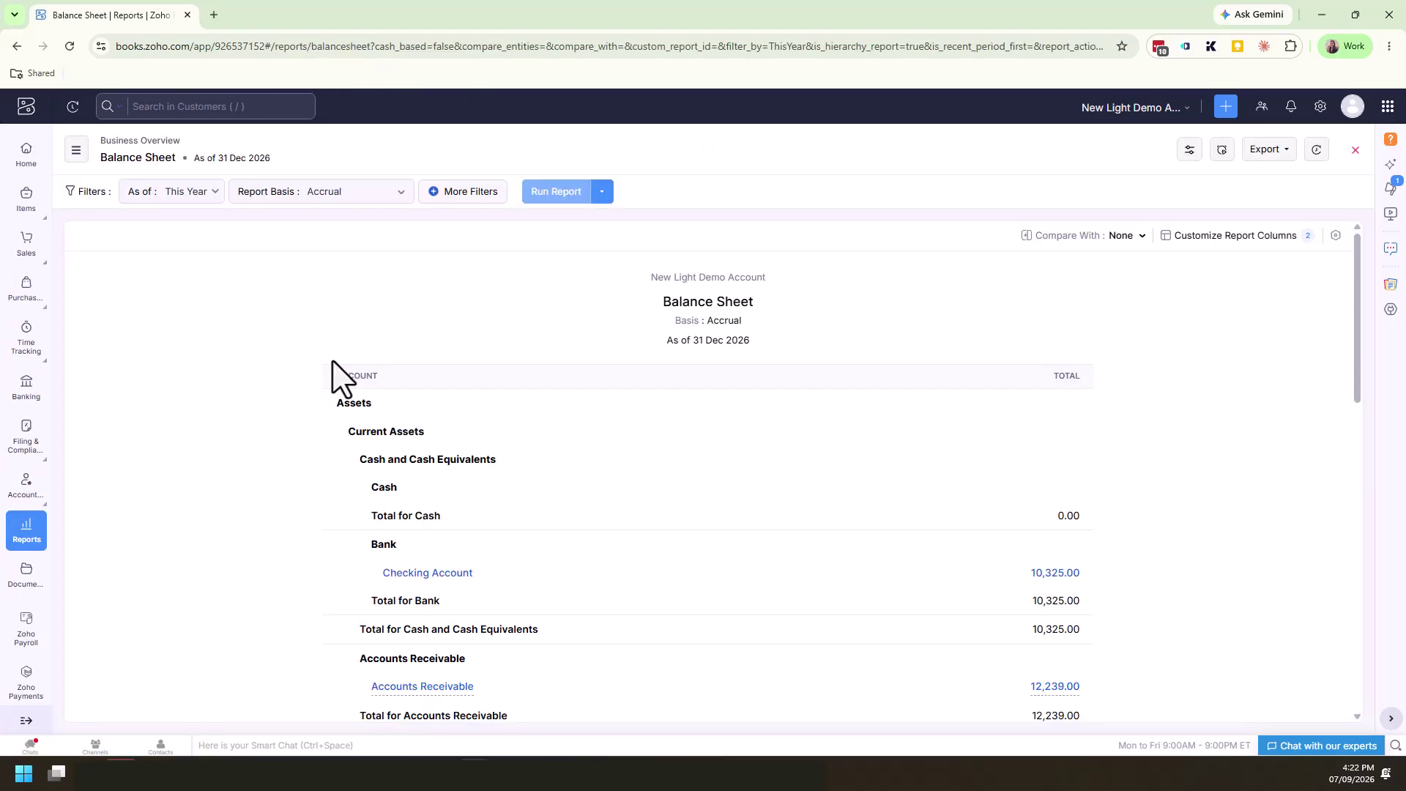
{"action": "left_click", "coordinate": [202, 192]}
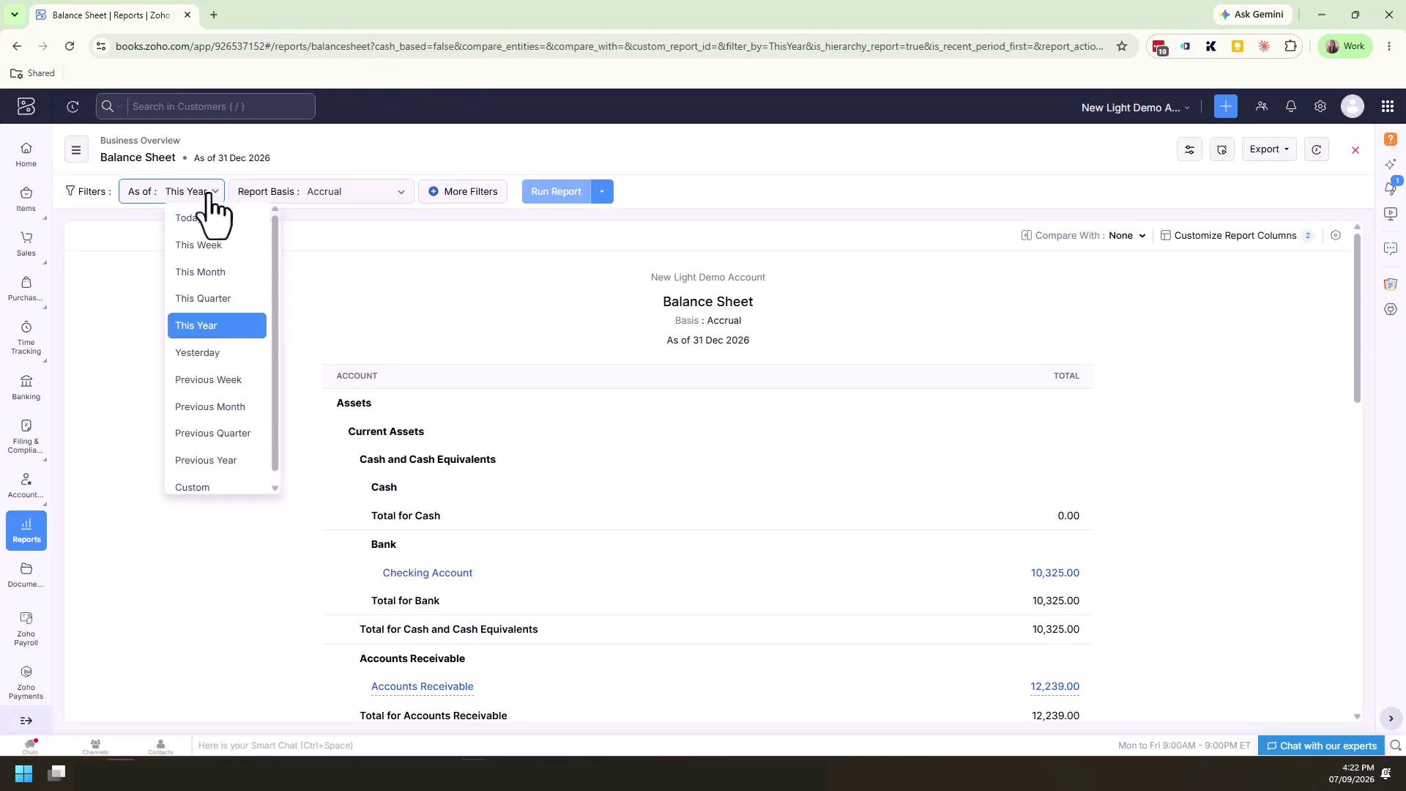
{"action": "left_click", "coordinate": [210, 327]}
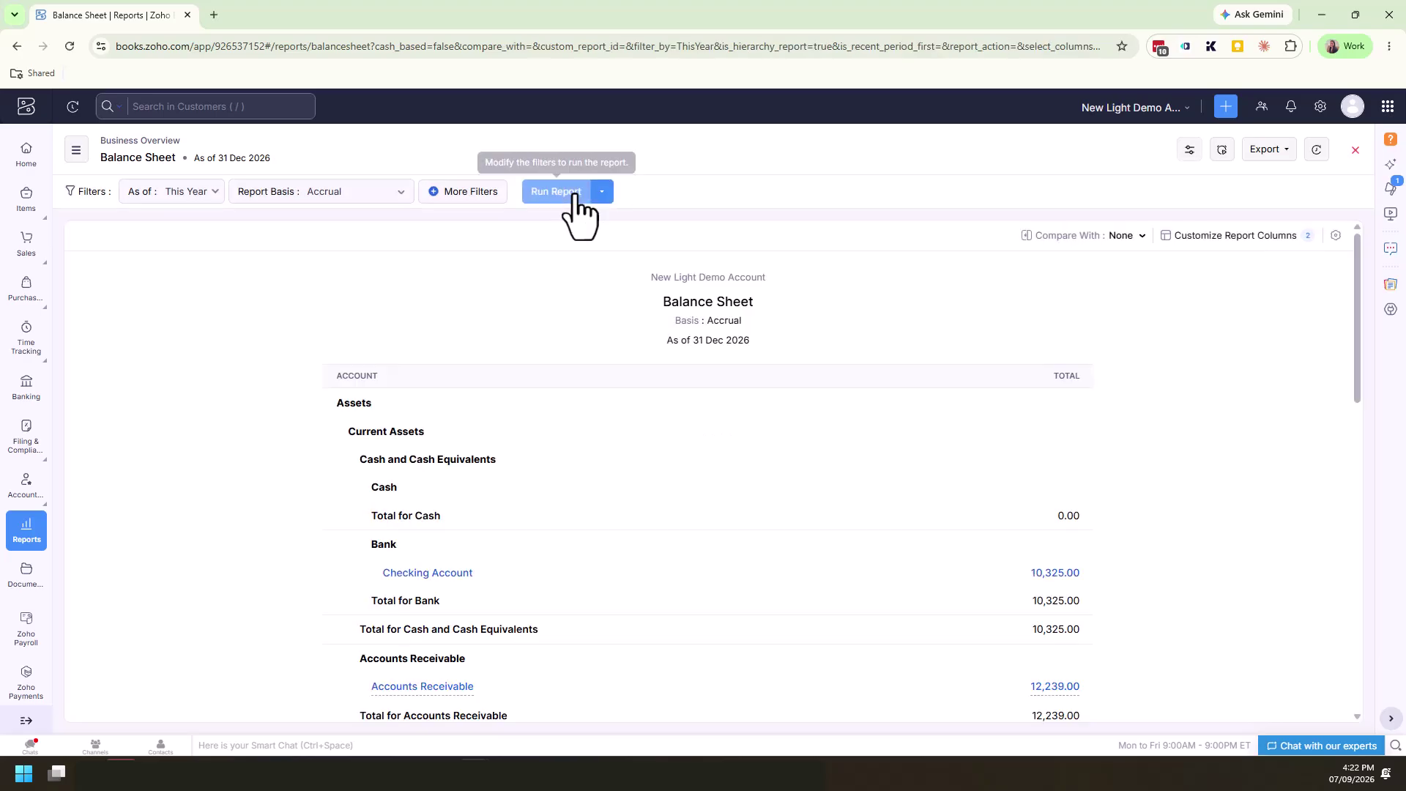
Examine the transactions behind the Checking Account total, including its opening balance entry, and return to the Balance Sheet
{"action": "scroll", "coordinate": [323, 417], "scroll_direction": "down", "scroll_amount": 1}
{"action": "scroll", "coordinate": [323, 417], "scroll_direction": "down", "scroll_amount": 2}
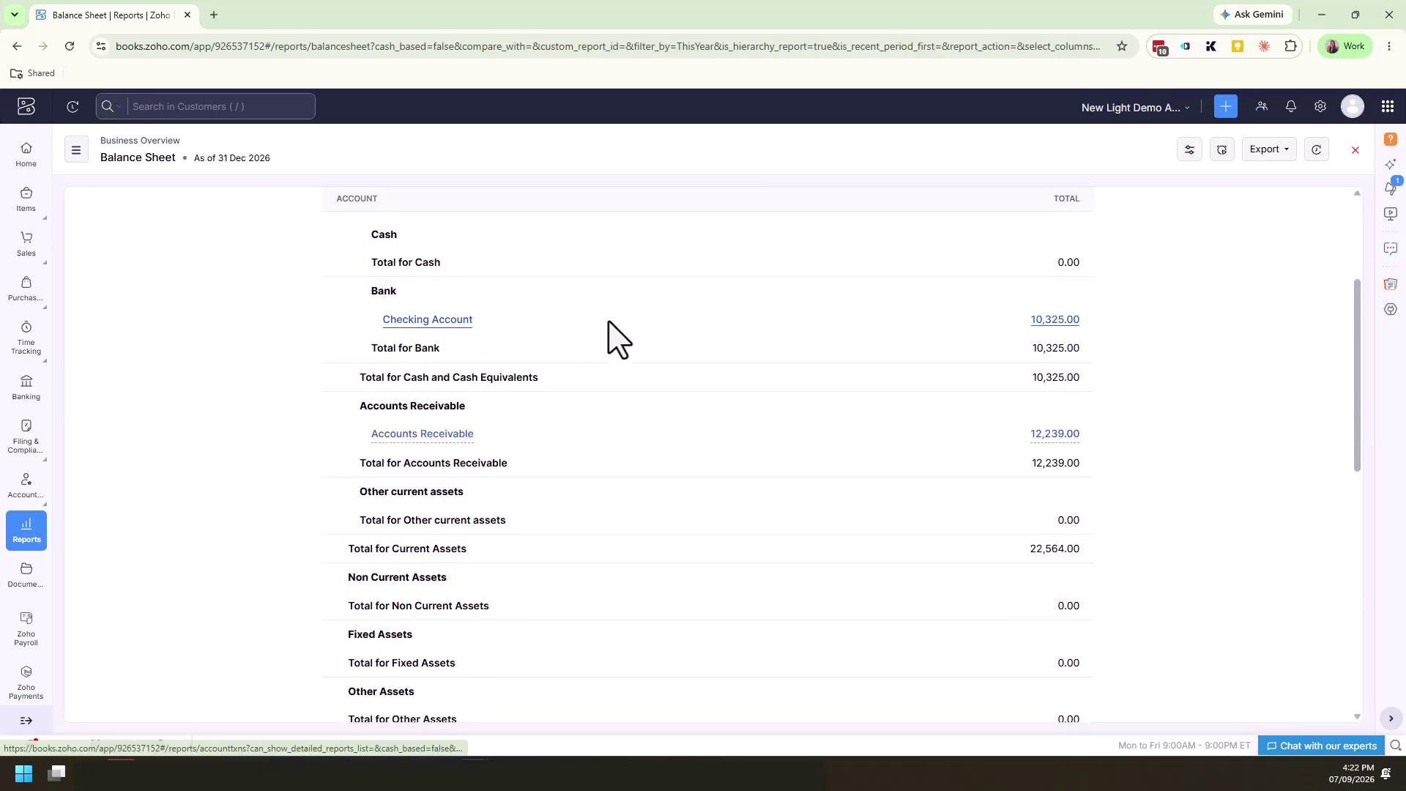
{"action": "left_click", "coordinate": [1055, 320]}
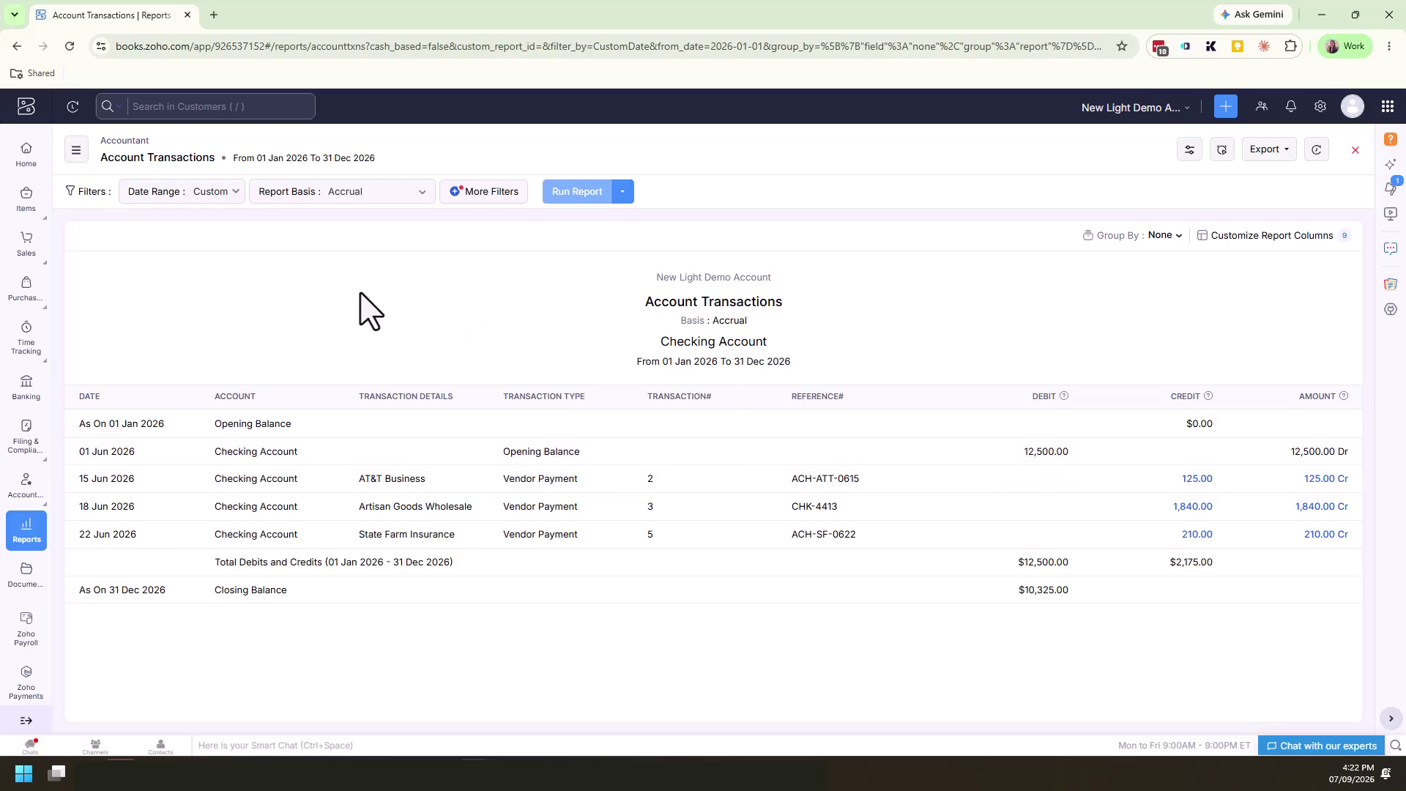
{"action": "left_click", "coordinate": [18, 47]}
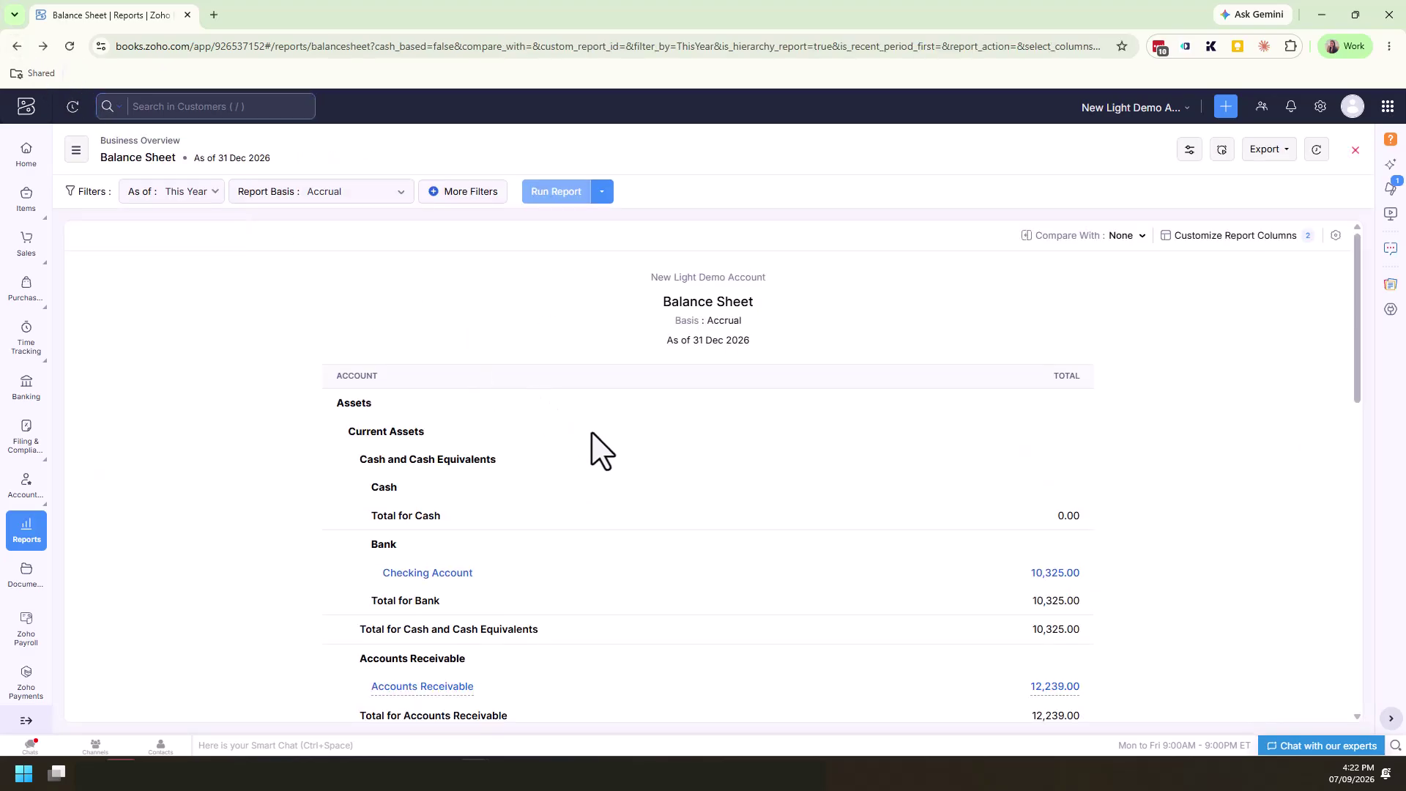
Check the Accounts Receivable account transactions for the customer opening balance entry, and return to the Balance Sheet
{"action": "scroll", "coordinate": [688, 472], "scroll_direction": "down", "scroll_amount": 2}
{"action": "scroll", "coordinate": [689, 472], "scroll_direction": "down", "scroll_amount": 1}
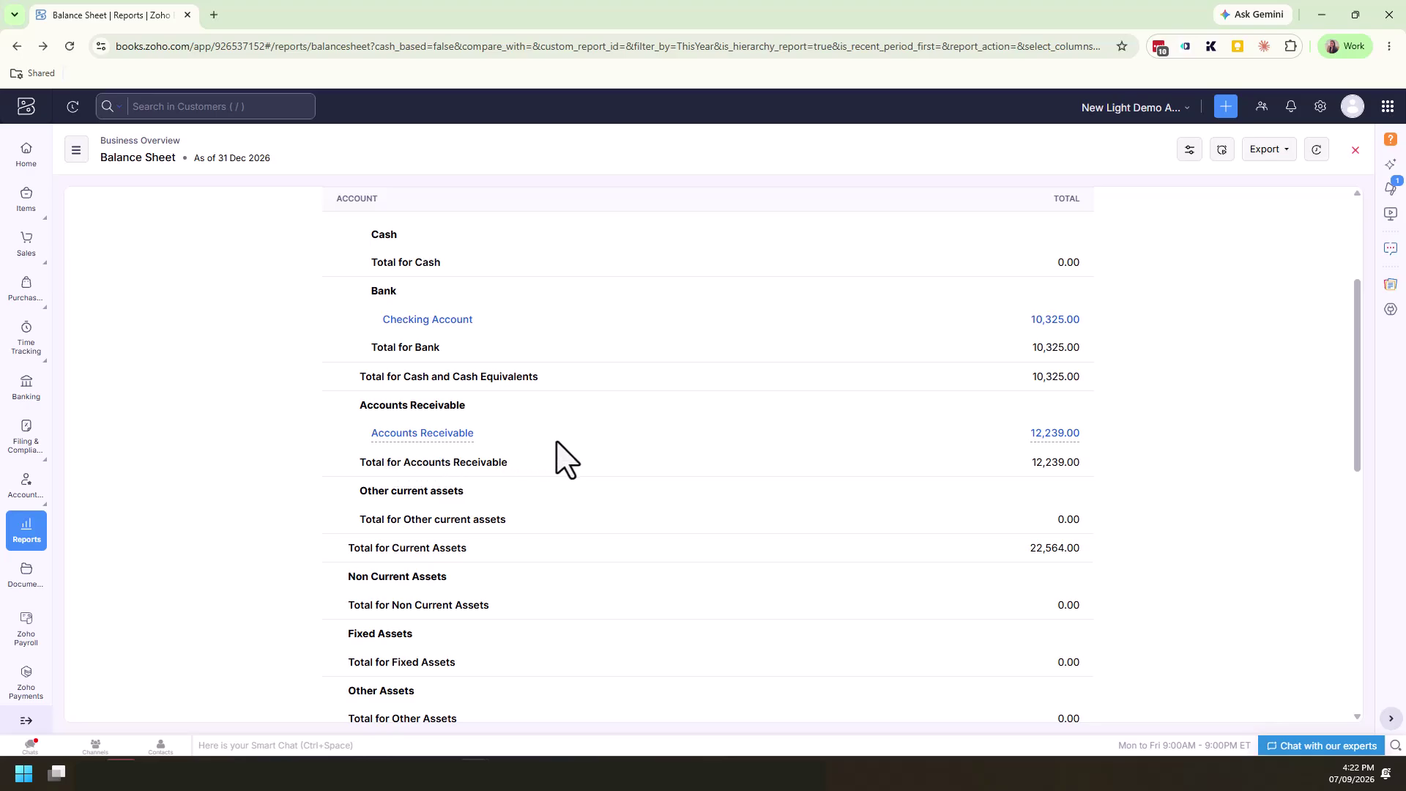
{"action": "left_click", "coordinate": [1051, 438]}
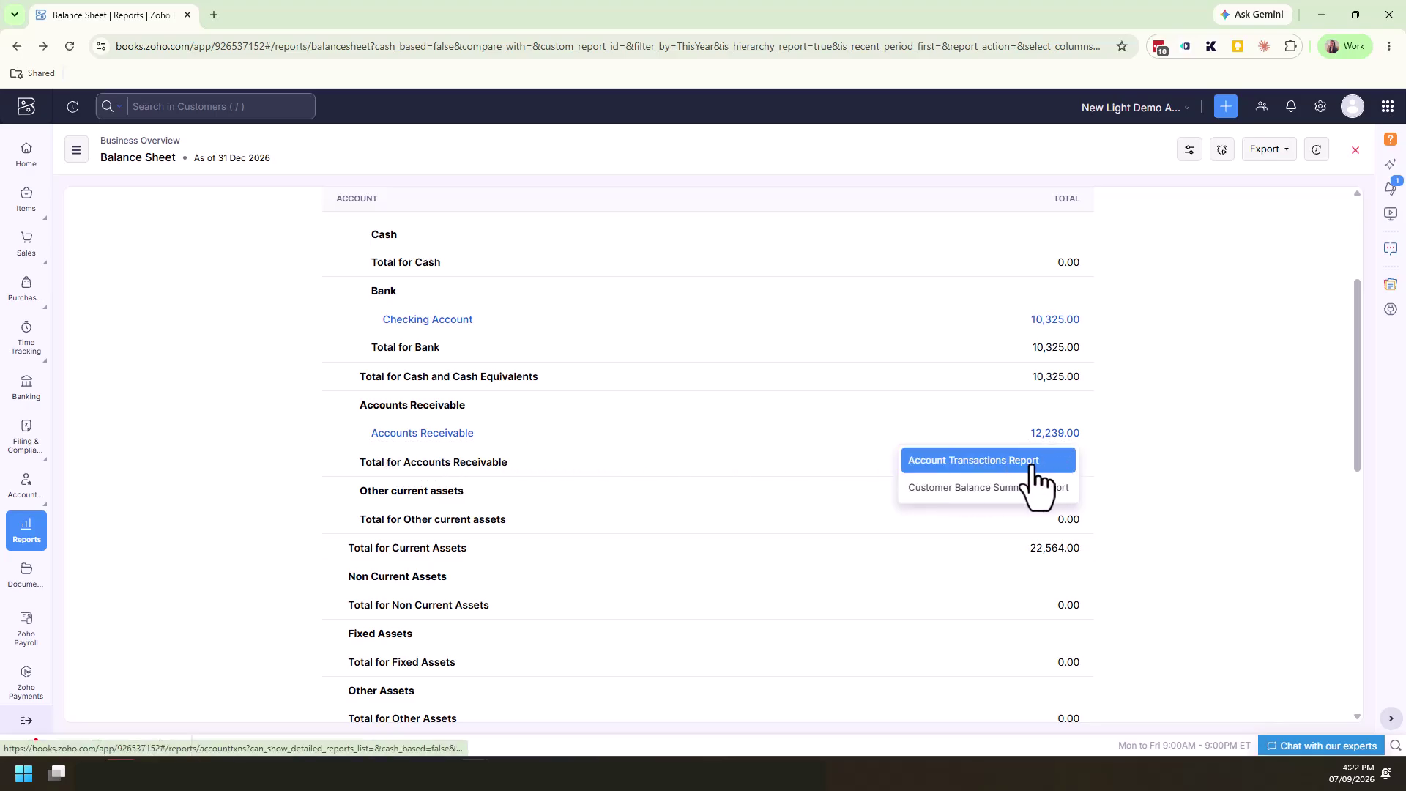
{"action": "left_click", "coordinate": [1034, 468]}
{"action": "scroll", "coordinate": [937, 414], "scroll_direction": "down", "scroll_amount": 1}
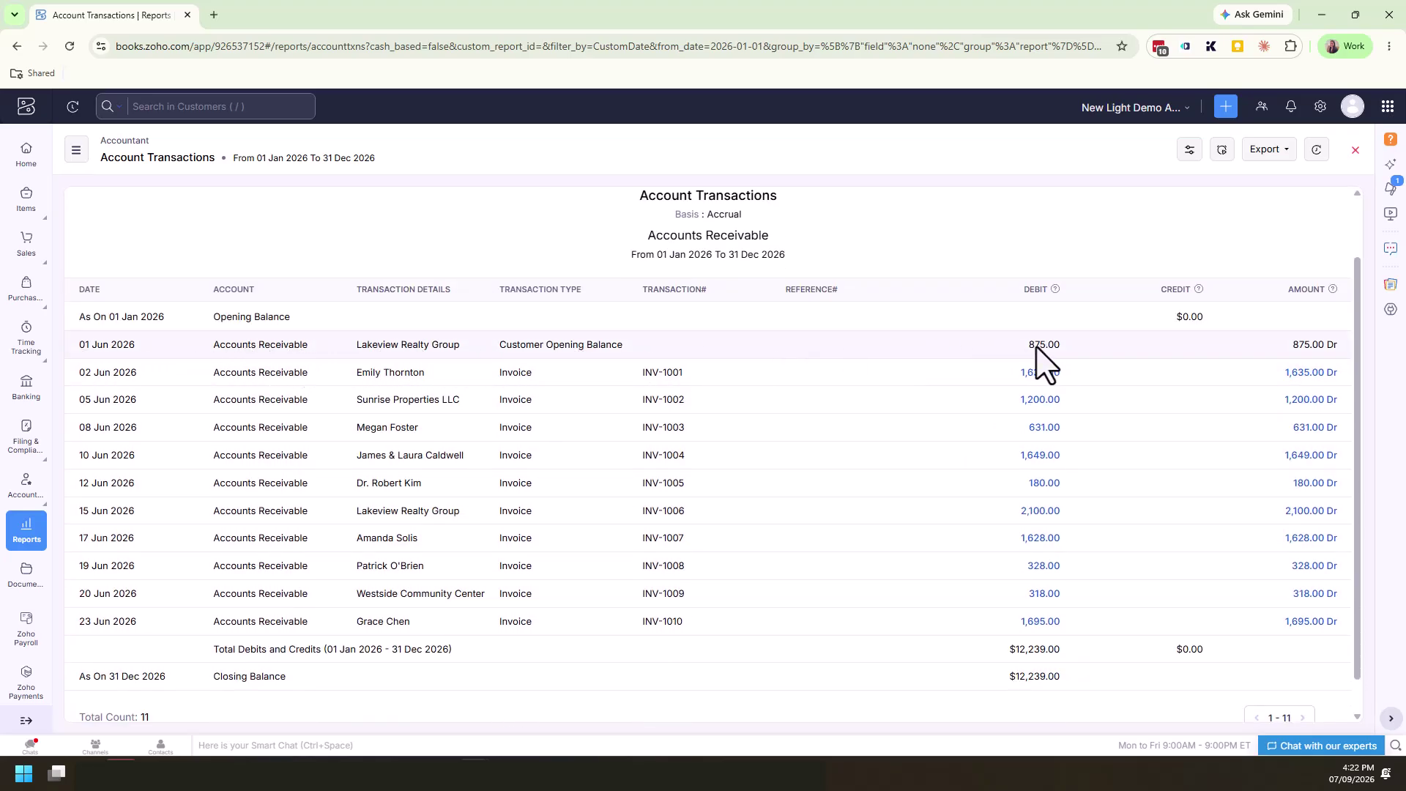
{"action": "left_click", "coordinate": [16, 48]}
Check the Accounts Payable account transactions for the vendor opening balance entry, and return to the Balance Sheet
{"action": "scroll", "coordinate": [924, 485], "scroll_direction": "down", "scroll_amount": 5}
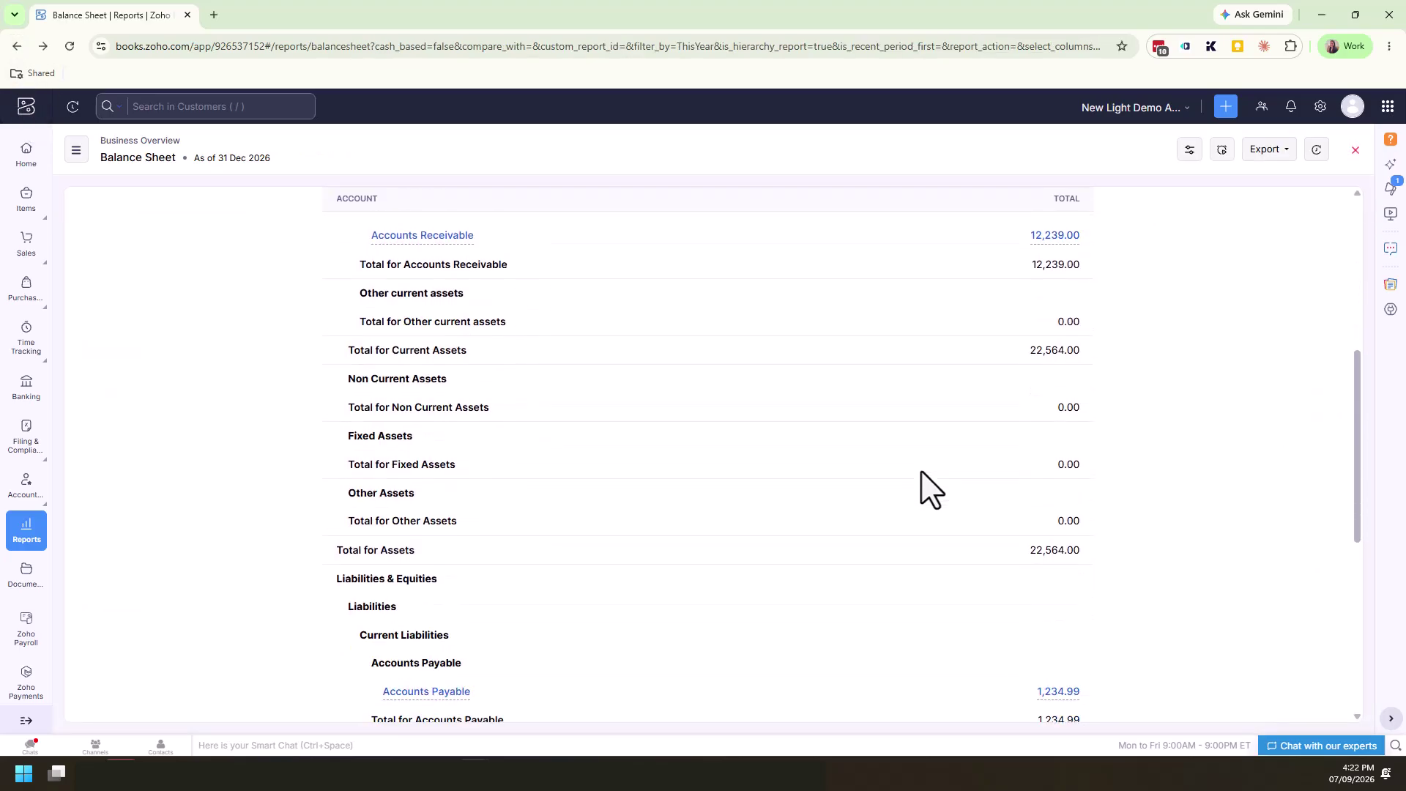
{"action": "scroll", "coordinate": [926, 487], "scroll_direction": "down", "scroll_amount": 3}
{"action": "left_click", "coordinate": [1063, 524]}
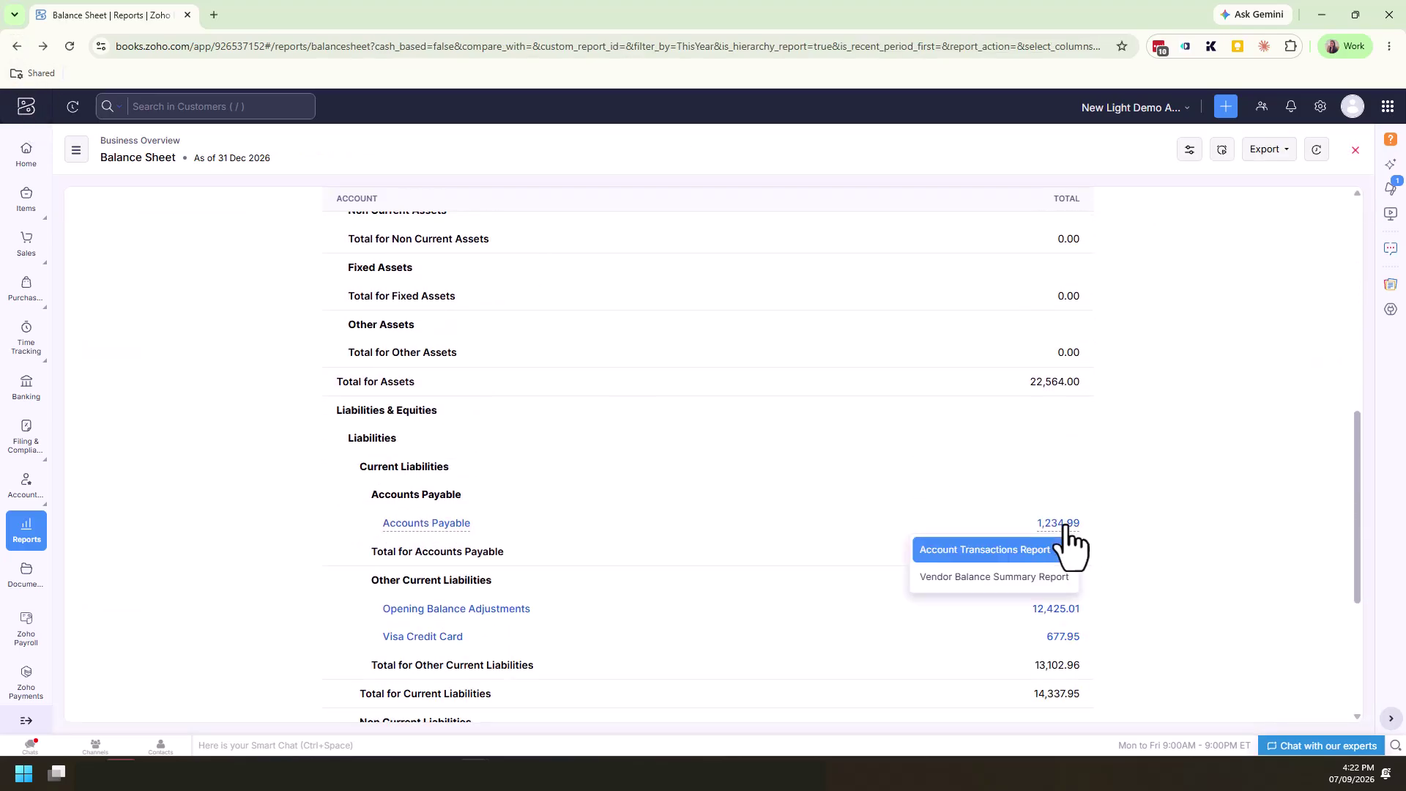
{"action": "left_click", "coordinate": [1066, 551]}
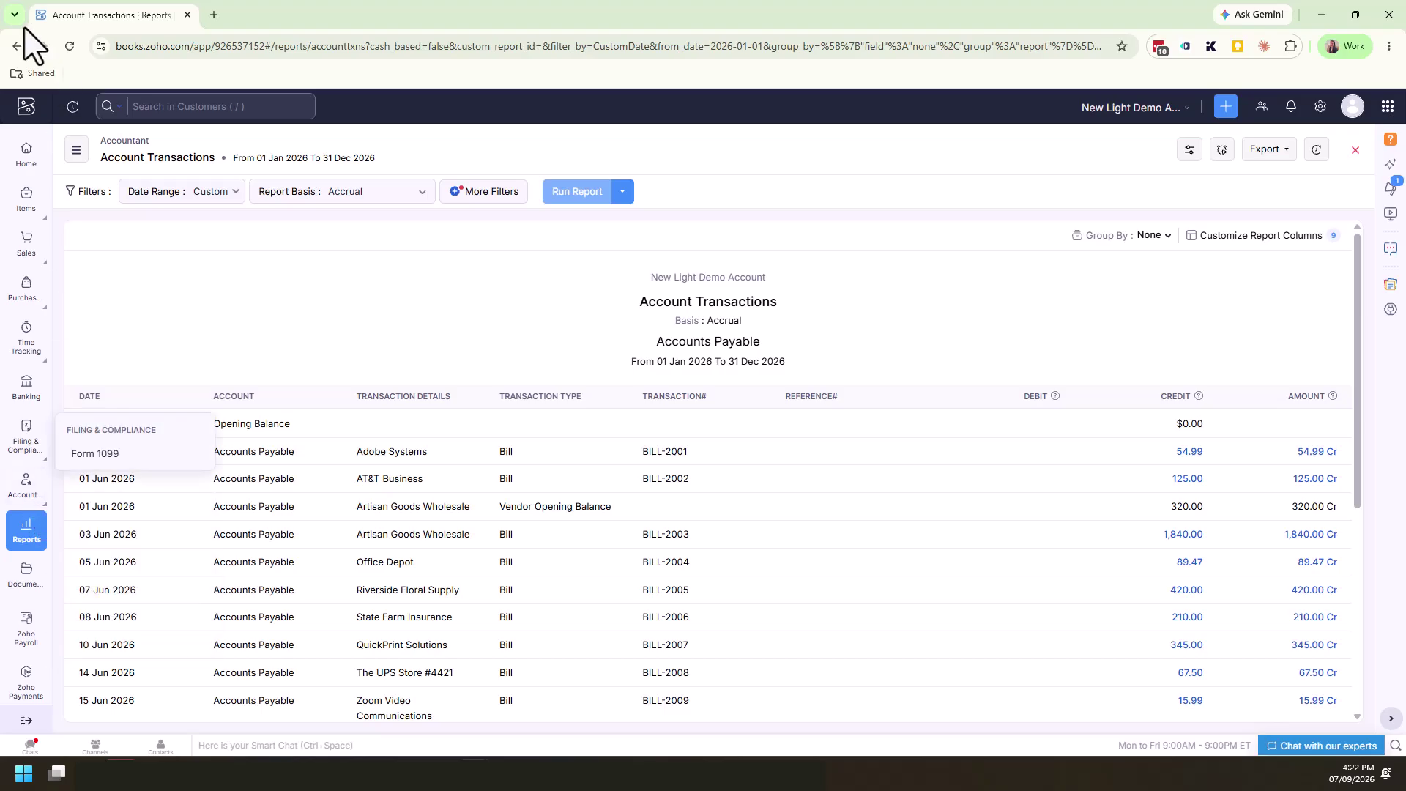
{"action": "left_click", "coordinate": [16, 47]}
Review the Opening Balance Adjustments and Visa Credit Card amounts under Other Current Liabilities in the Balance Sheet
{"action": "scroll", "coordinate": [304, 464], "scroll_direction": "down", "scroll_amount": 8}
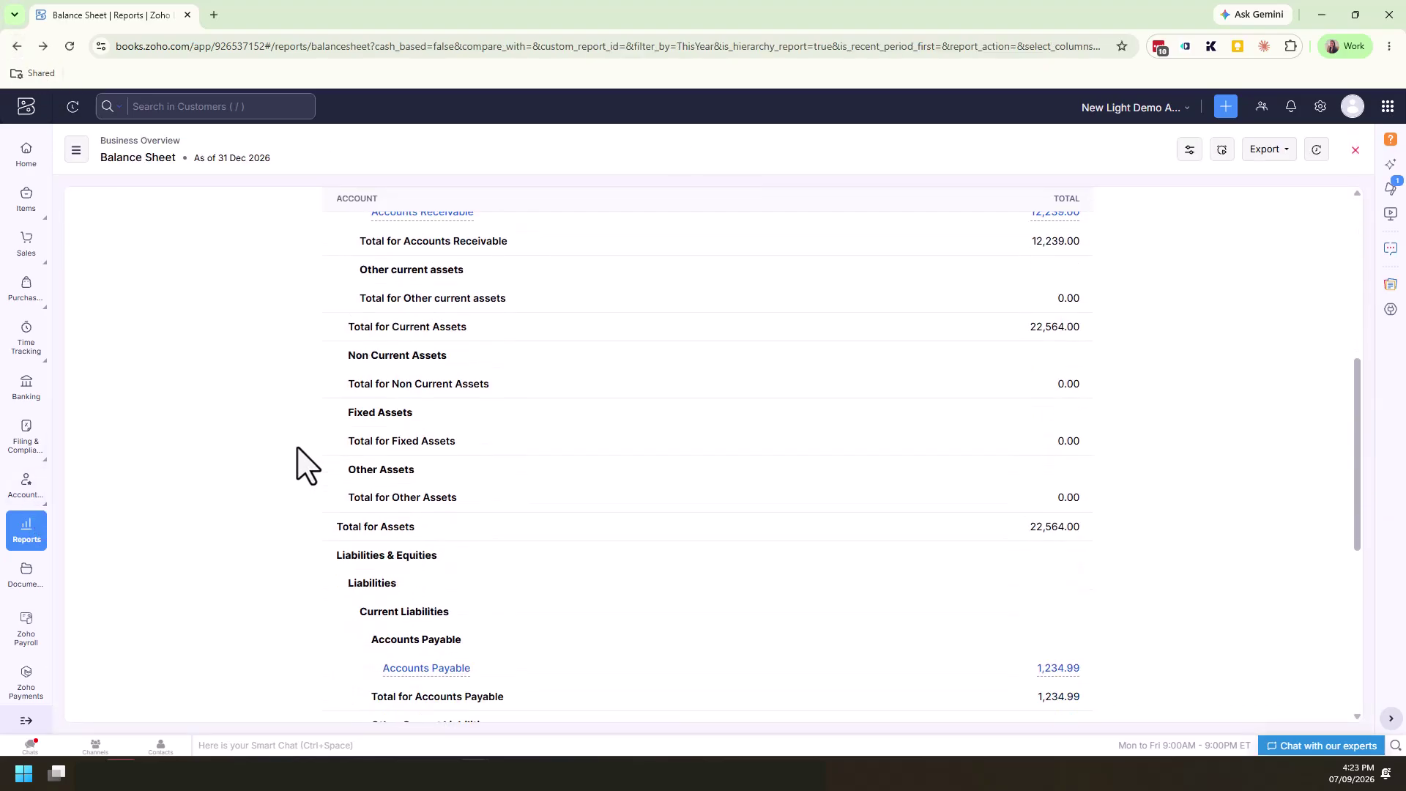
{"action": "scroll", "coordinate": [305, 465], "scroll_direction": "down", "scroll_amount": 1}
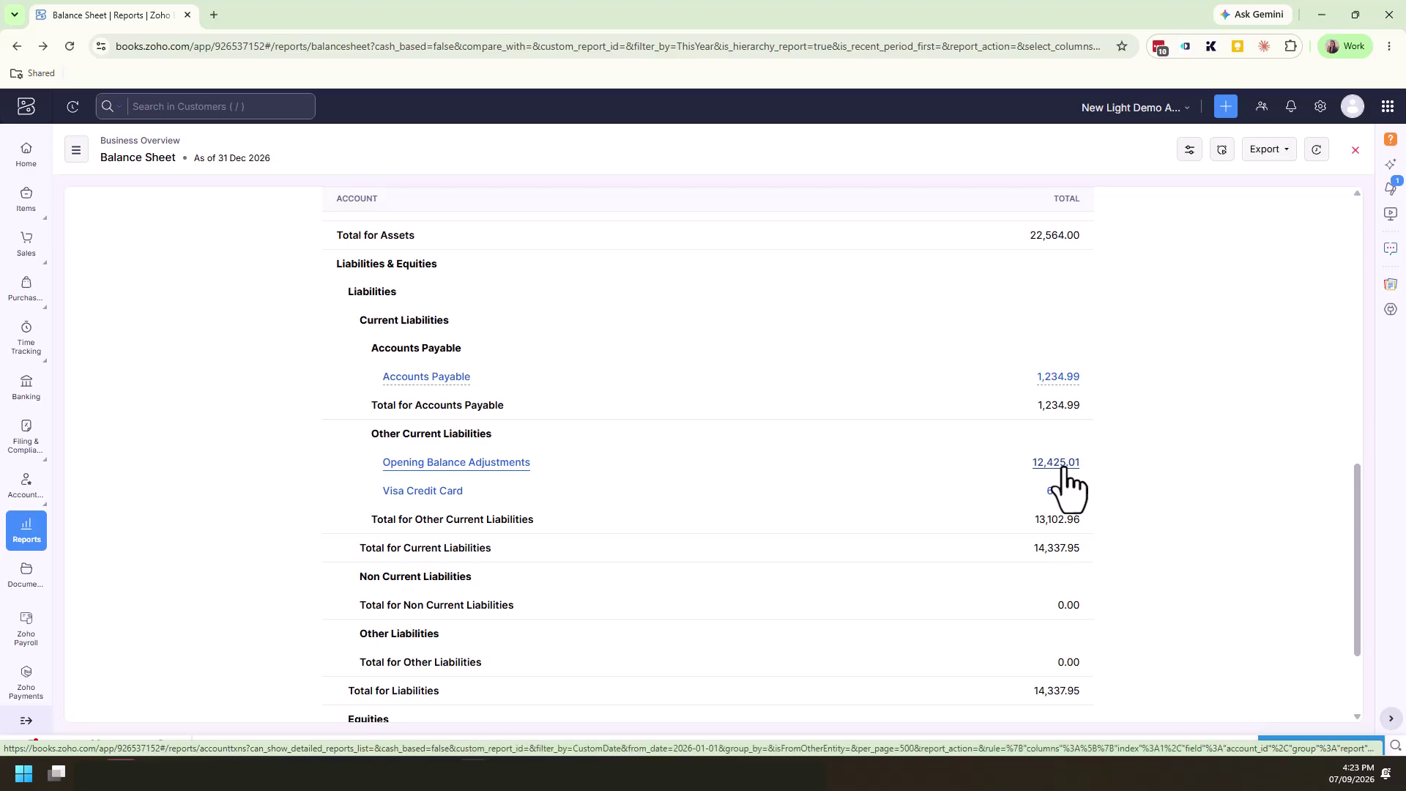
{"action": "scroll", "coordinate": [1164, 505], "scroll_direction": "up", "scroll_amount": 10}
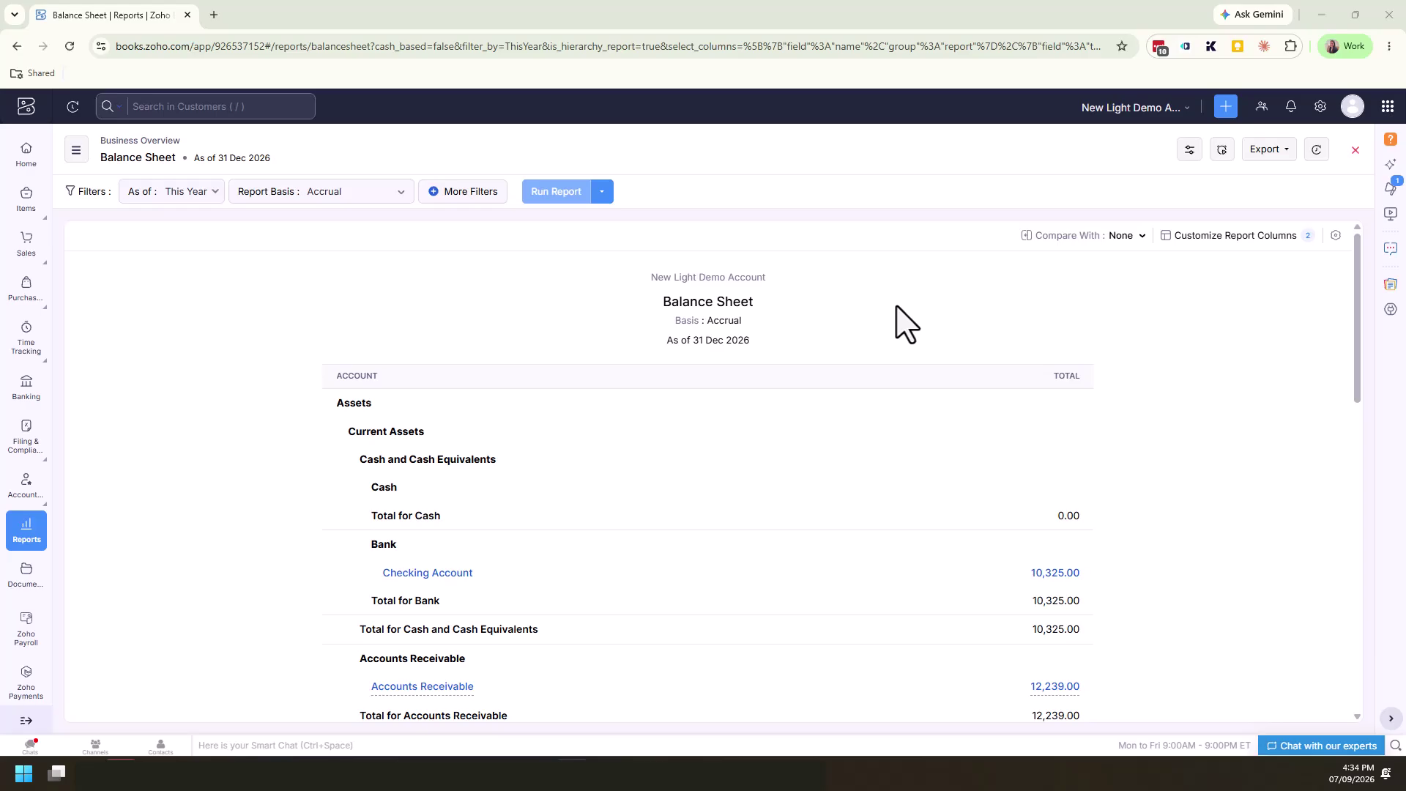
Open the Checking Account's uncategorized bank statement transactions from the Banking overview
{"action": "left_click", "coordinate": [26, 389]}
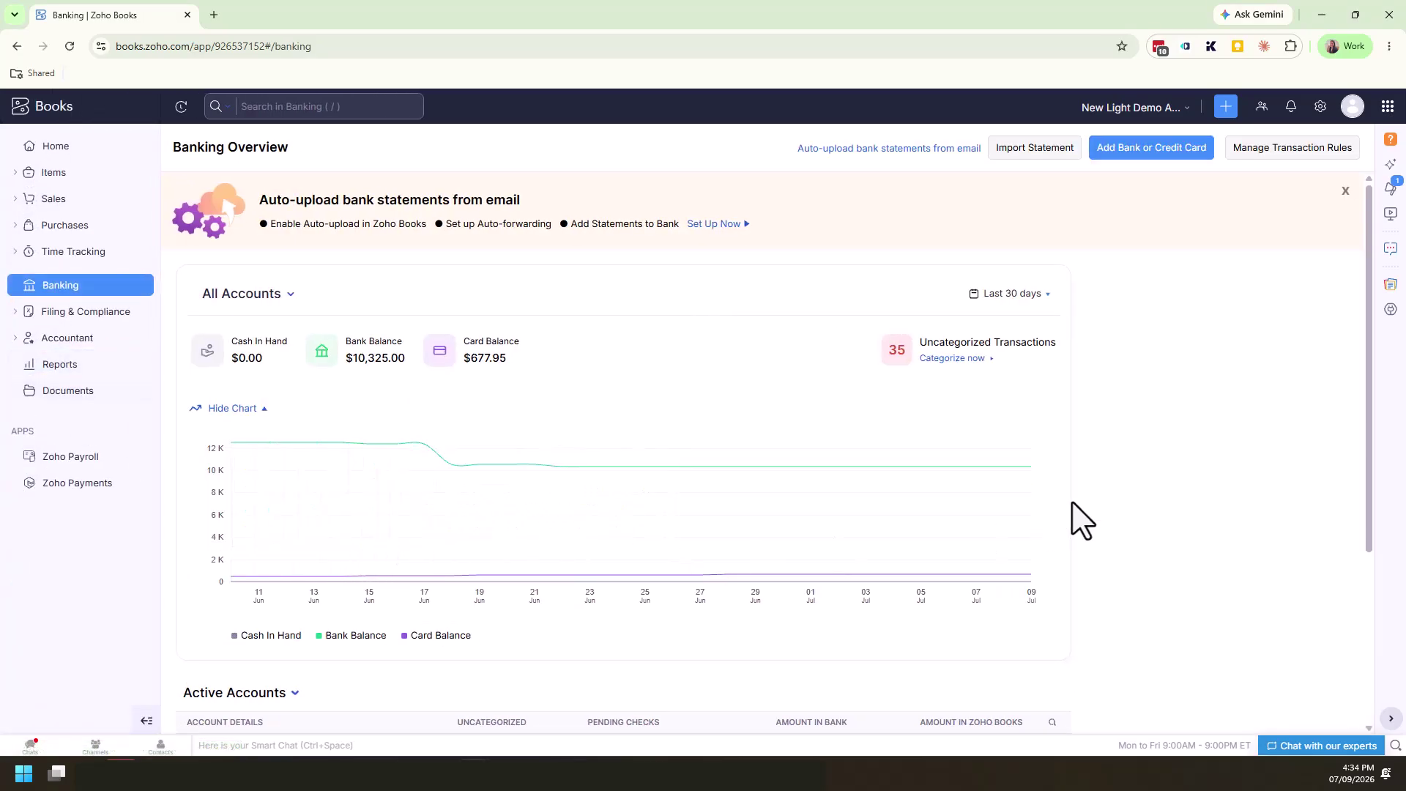
{"action": "scroll", "coordinate": [1081, 521], "scroll_direction": "down", "scroll_amount": 4}
{"action": "left_click", "coordinate": [272, 502]}
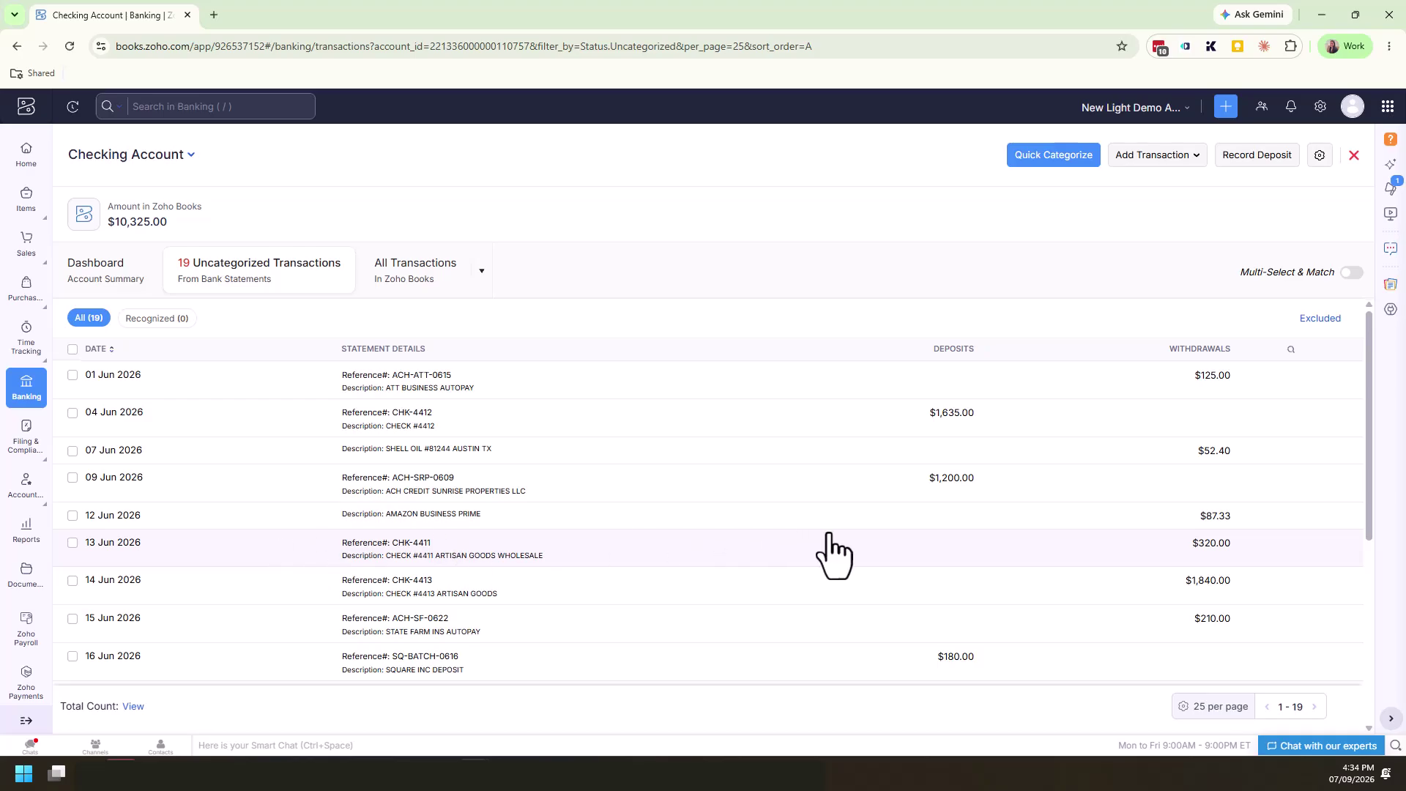
Match the 13 Jun 2026 withdrawal CHK-4411 for $320.00 to Artisan Goods Wholesale's vendor opening balance bill
{"action": "left_click", "coordinate": [588, 558]}
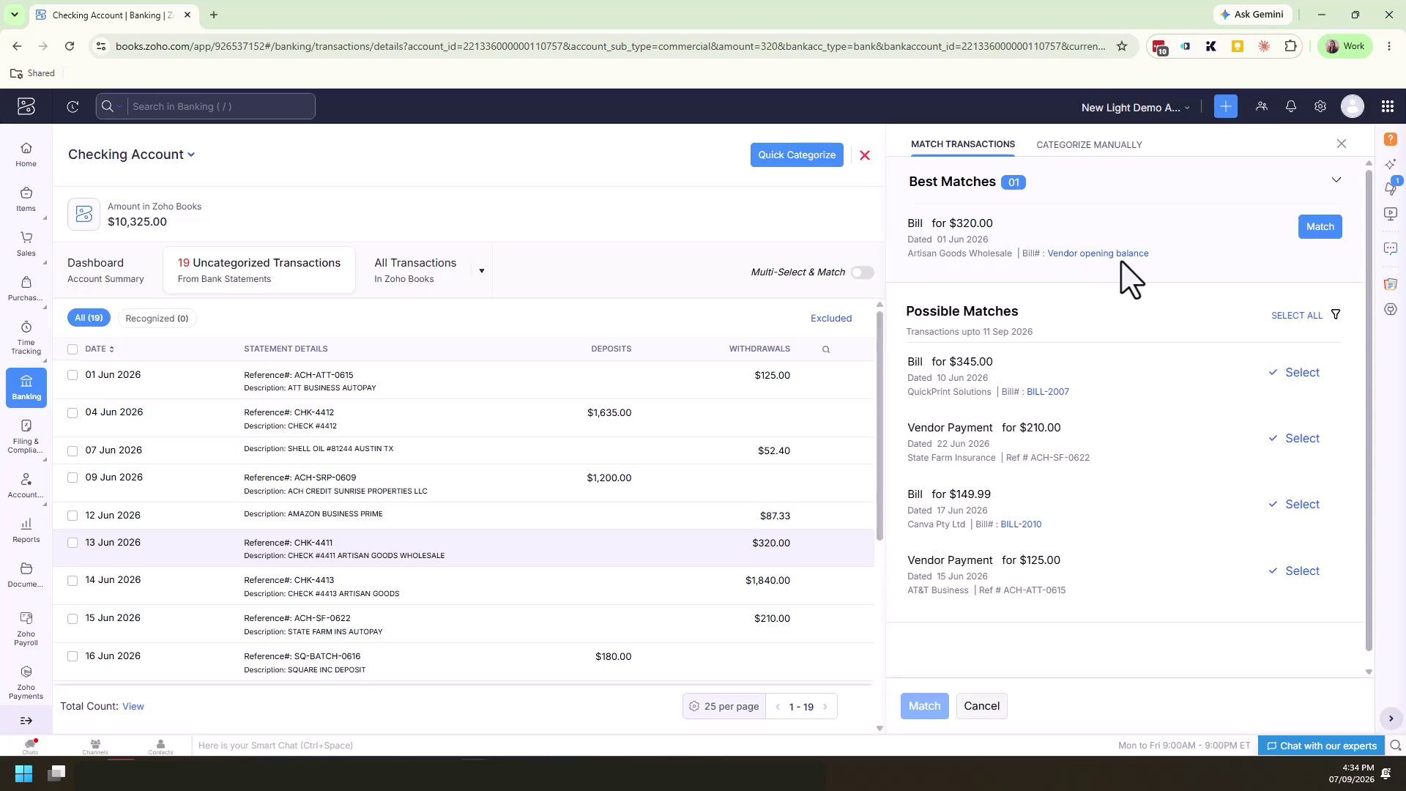
{"action": "left_click", "coordinate": [1314, 229]}
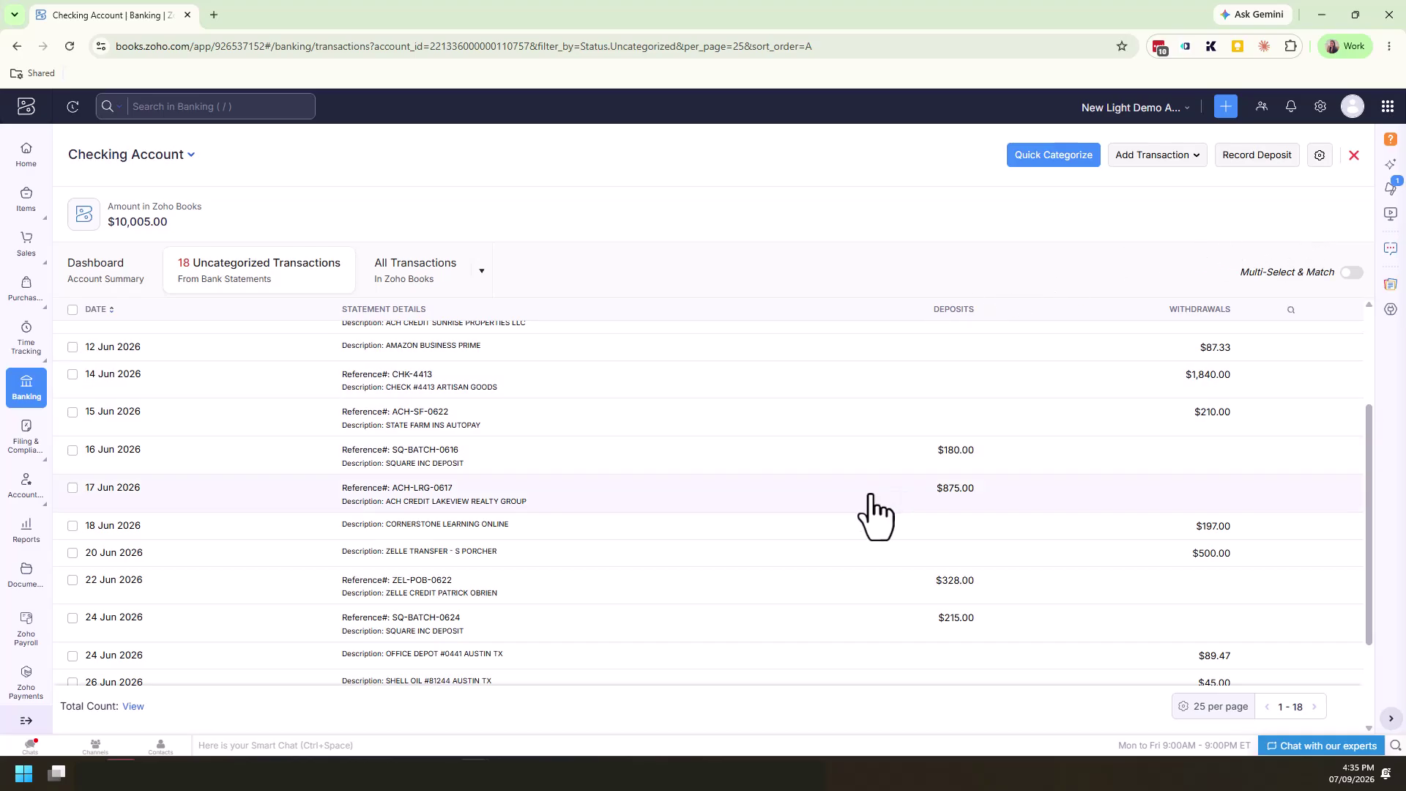
Manually categorize the 17 Jun 2026 deposit ACH-LRG-0617 as a Customer Payment from Lakeview Realty Group
{"action": "left_click", "coordinate": [790, 501]}
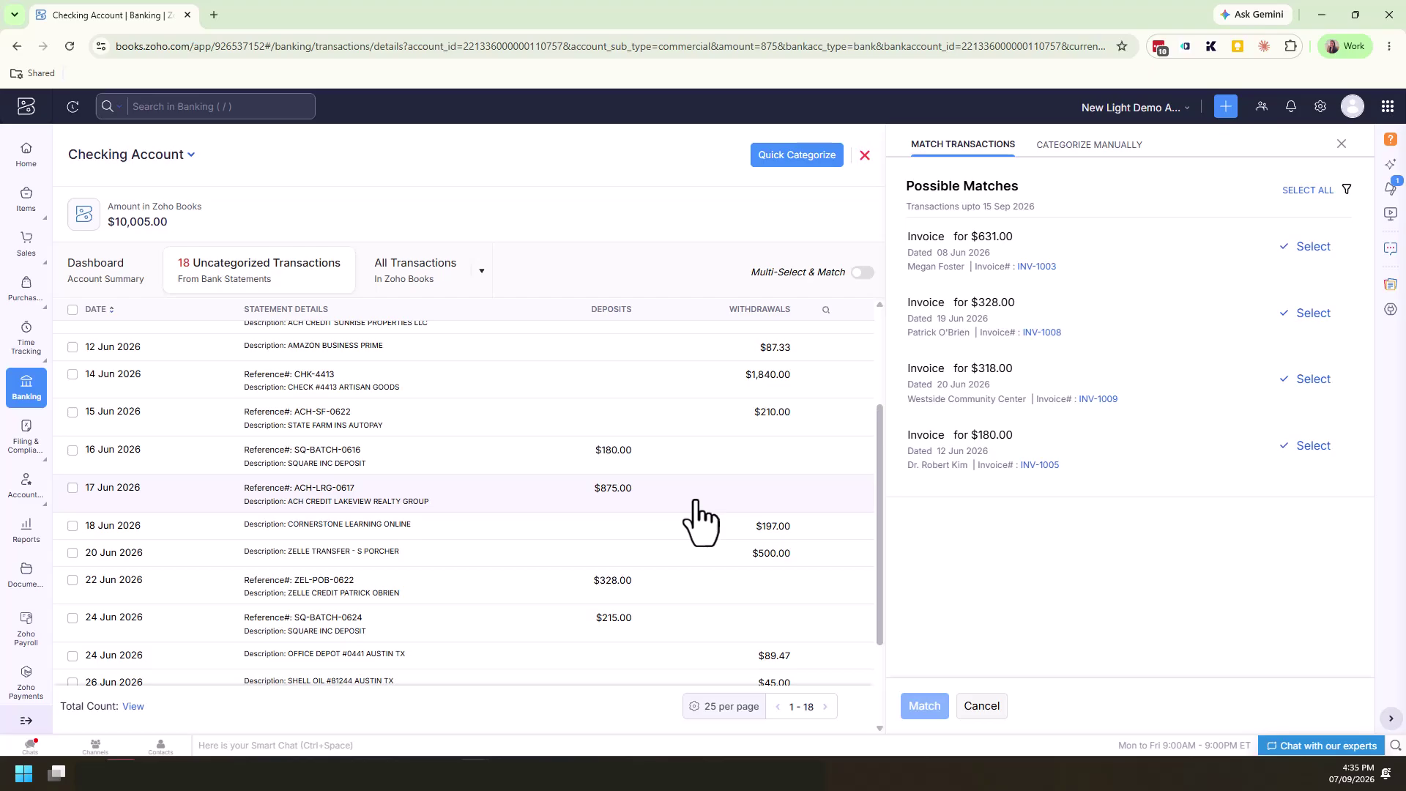
{"action": "left_click", "coordinate": [1073, 149]}
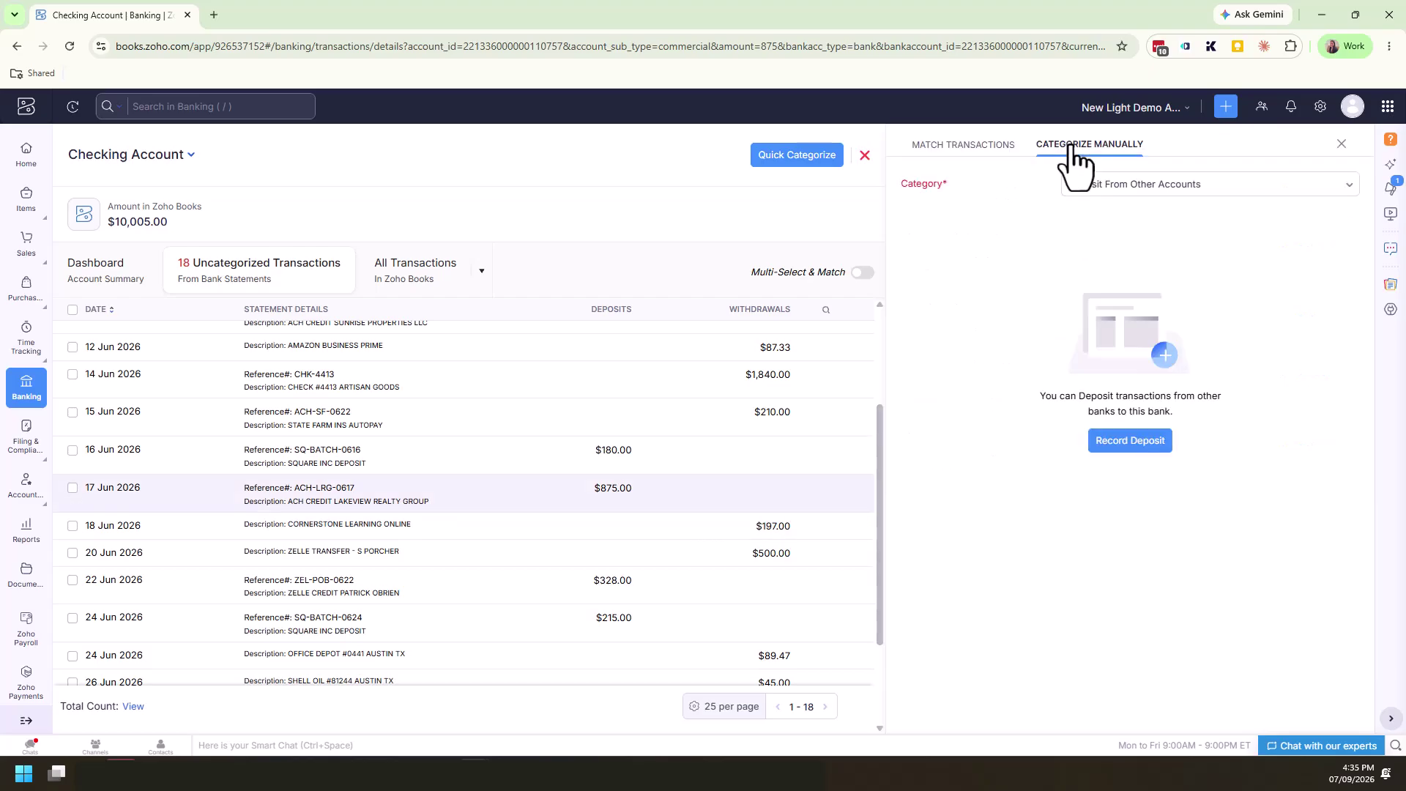
{"action": "left_click", "coordinate": [1117, 185]}
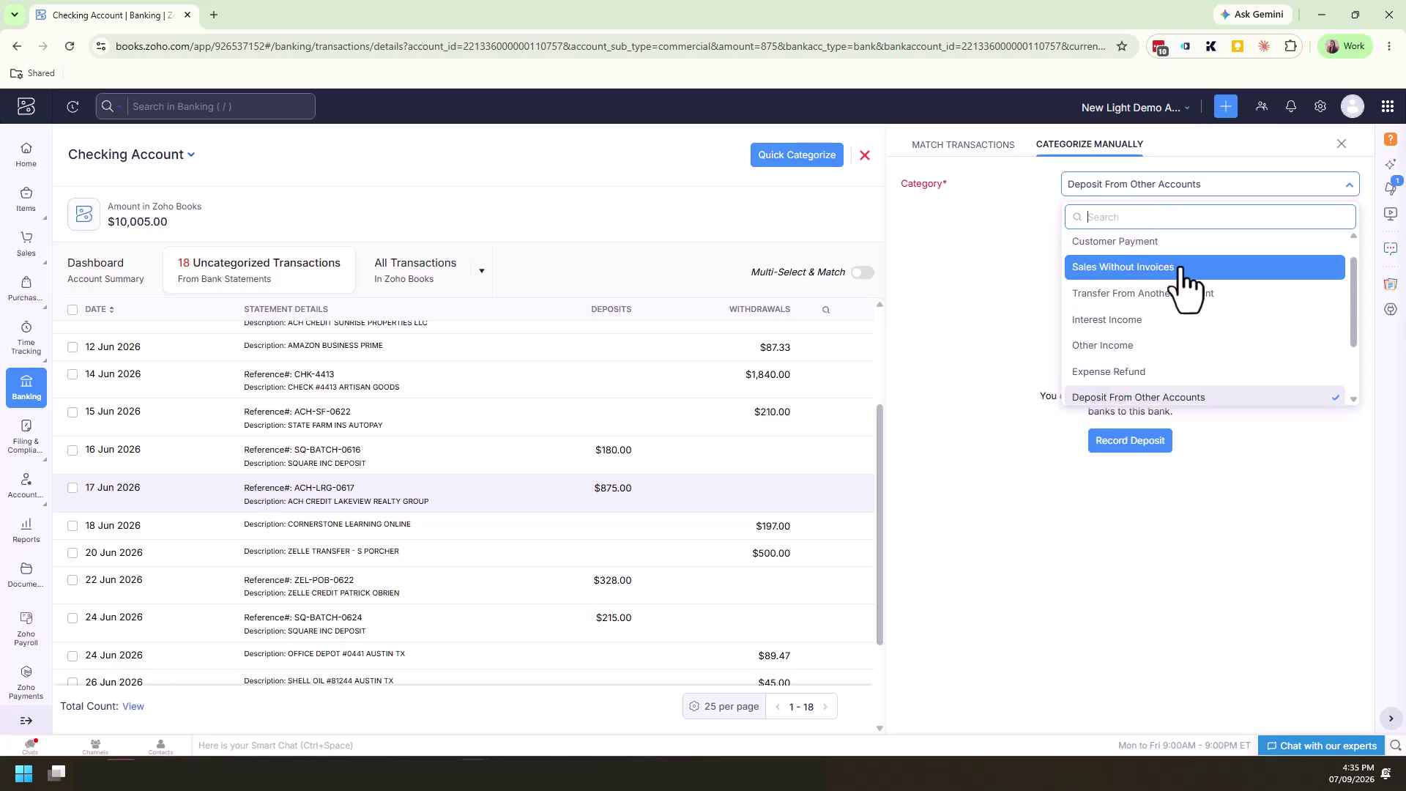
{"action": "scroll", "coordinate": [1180, 268], "scroll_direction": "up", "scroll_amount": 1}
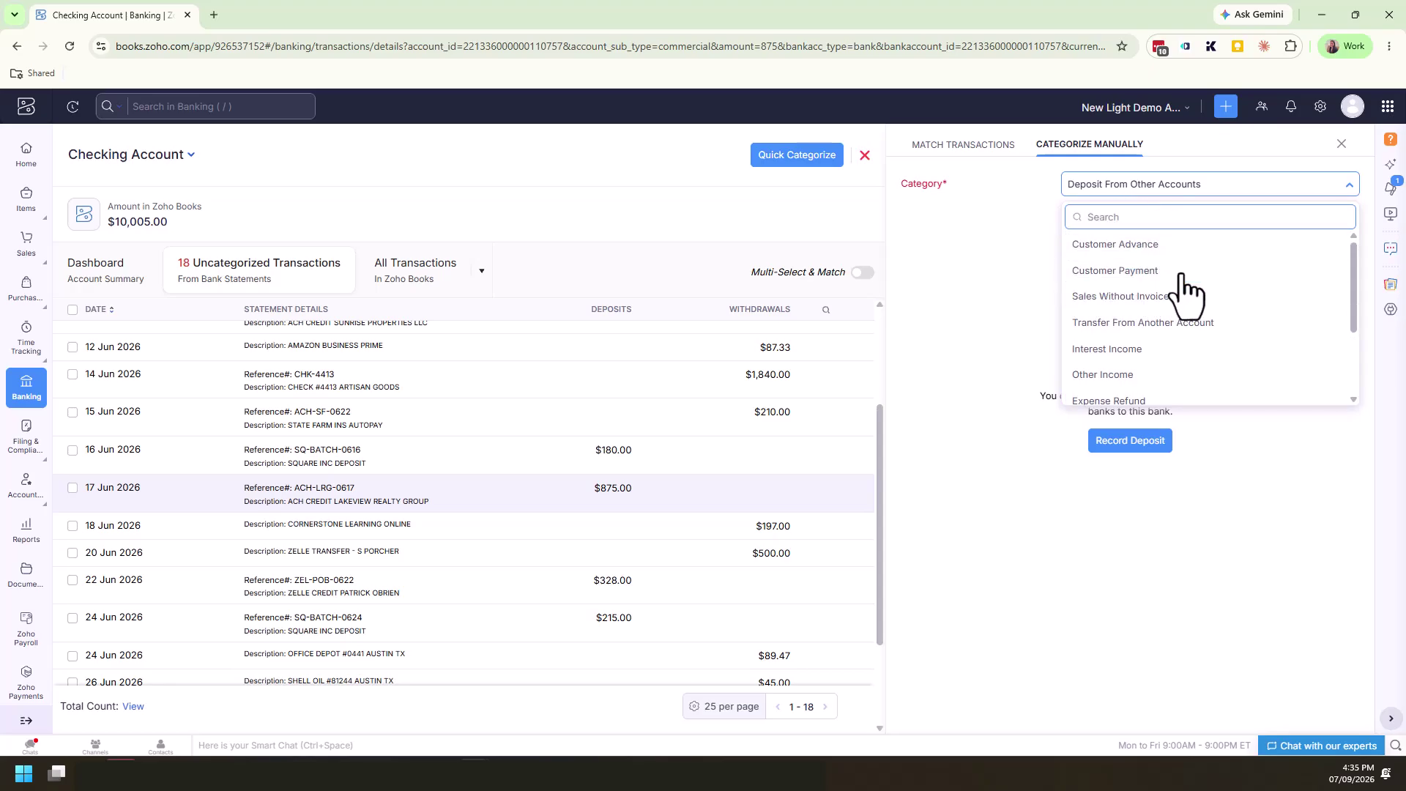
{"action": "left_click", "coordinate": [1181, 271]}
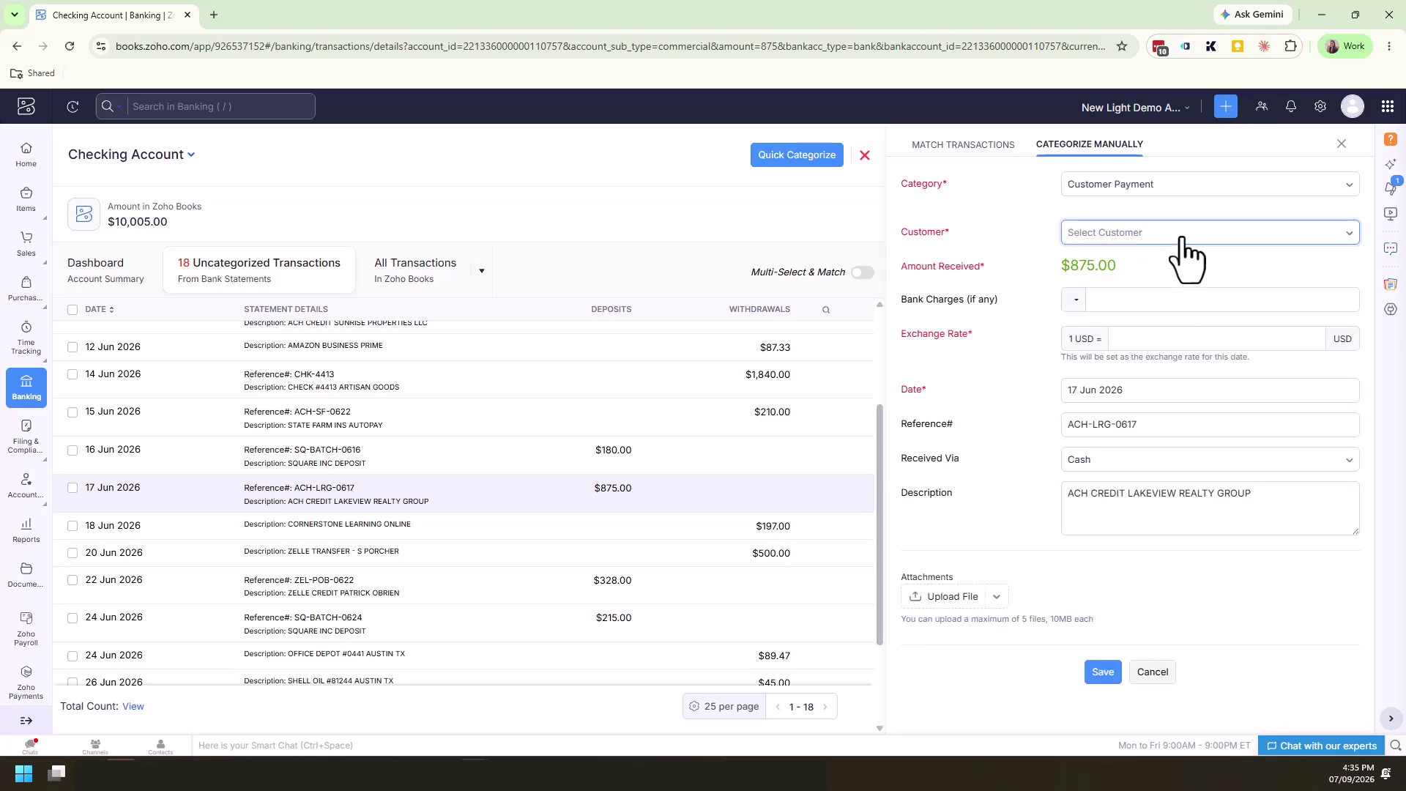
{"action": "left_click", "coordinate": [1184, 242]}
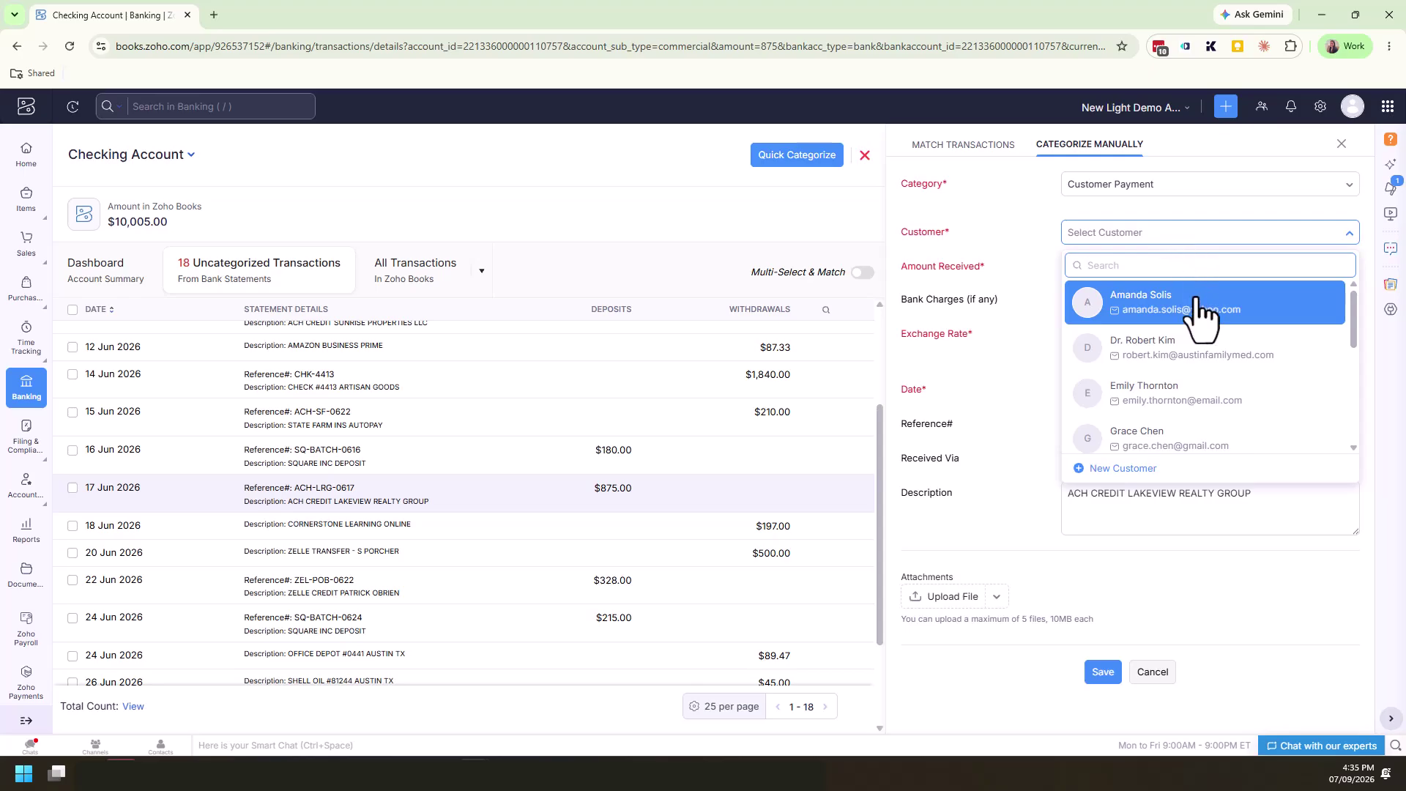
{"action": "scroll", "coordinate": [1197, 318], "scroll_direction": "down", "scroll_amount": 3}
{"action": "left_click", "coordinate": [1193, 395]}
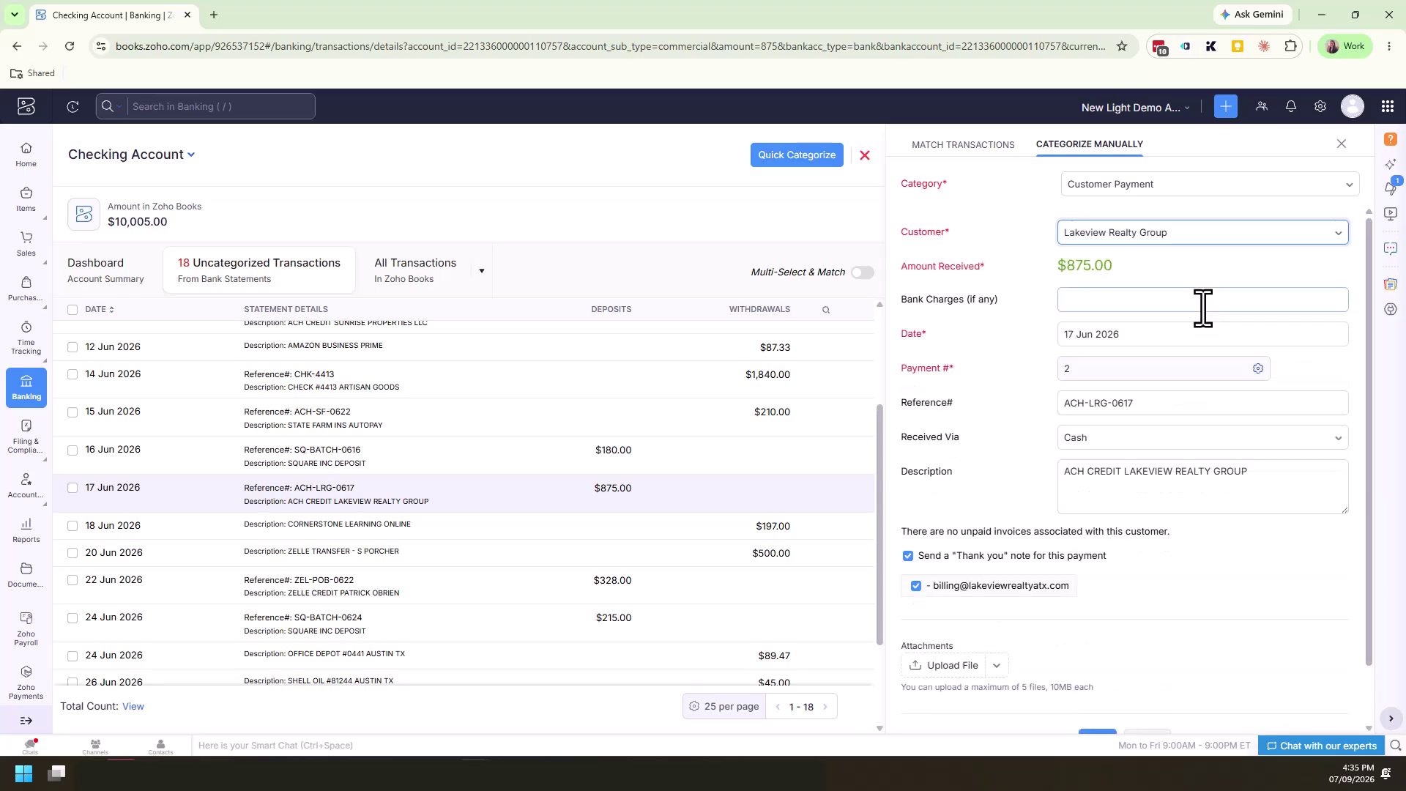
Set the payment as received via Bank Remittance, apply $875.00 to the customer opening balance, and save it
{"action": "left_click", "coordinate": [1151, 440]}
{"action": "left_click", "coordinate": [1132, 524]}
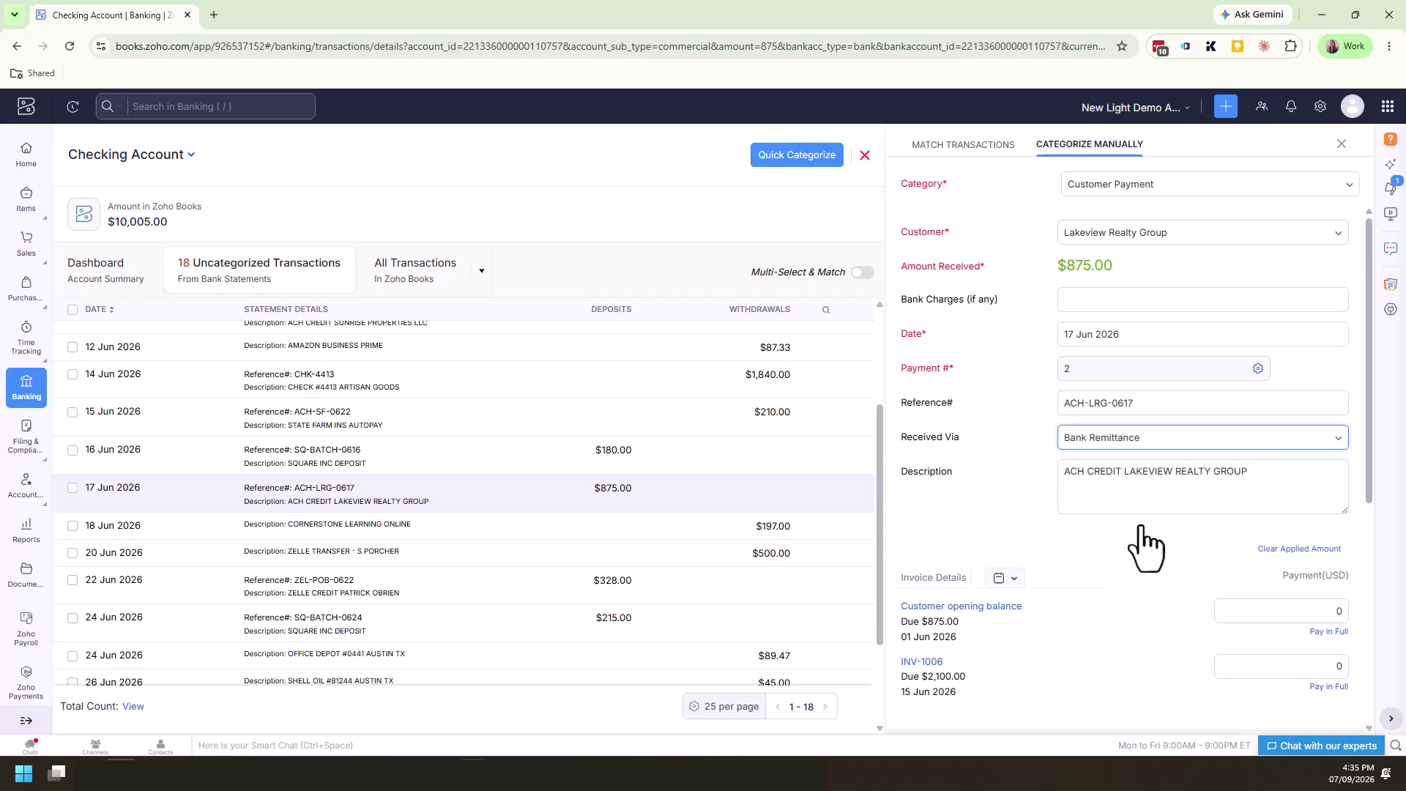
{"action": "scroll", "coordinate": [1148, 553], "scroll_direction": "down", "scroll_amount": 3}
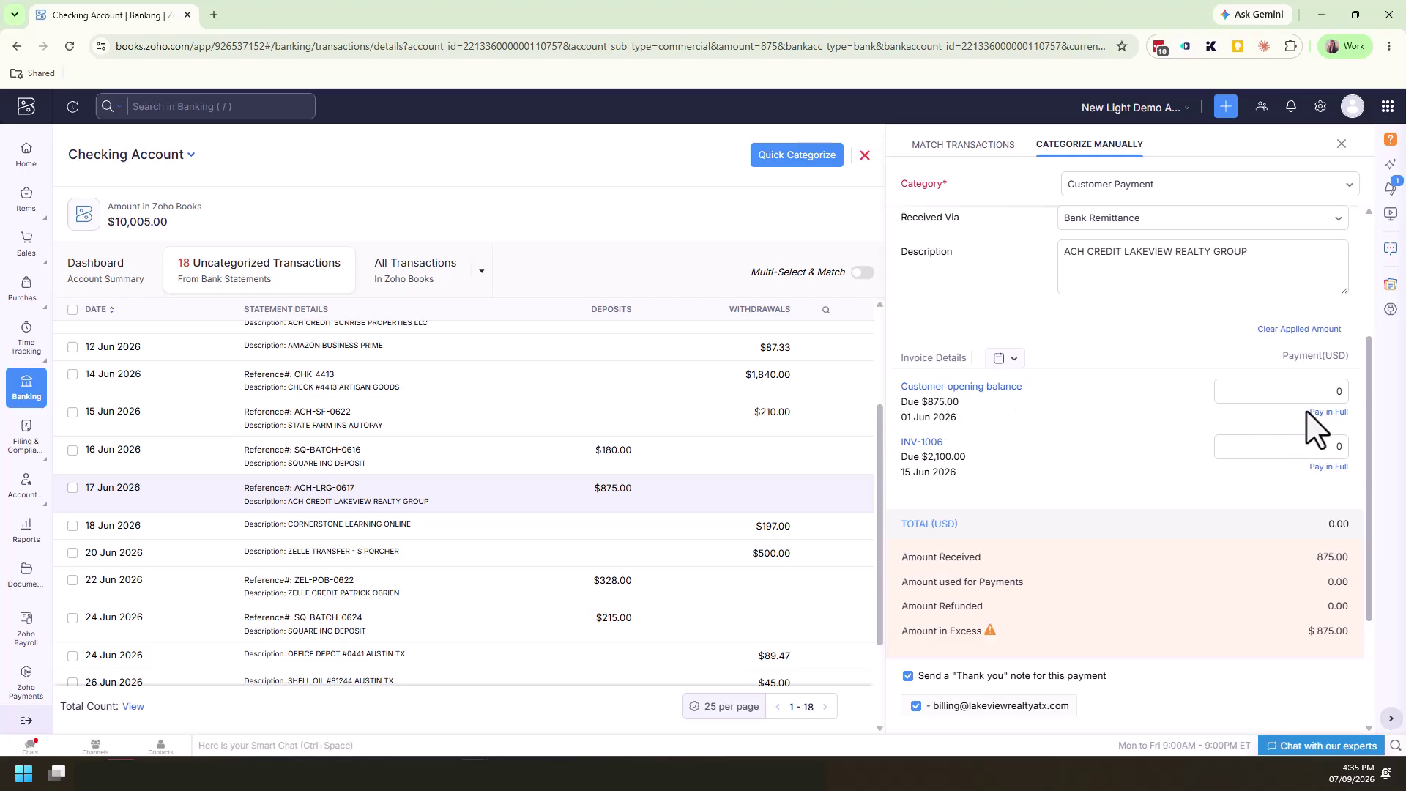
{"action": "left_click", "coordinate": [1344, 392]}
{"action": "left_click", "coordinate": [1148, 412]}
{"action": "scroll", "coordinate": [1182, 472], "scroll_direction": "down", "scroll_amount": 3}
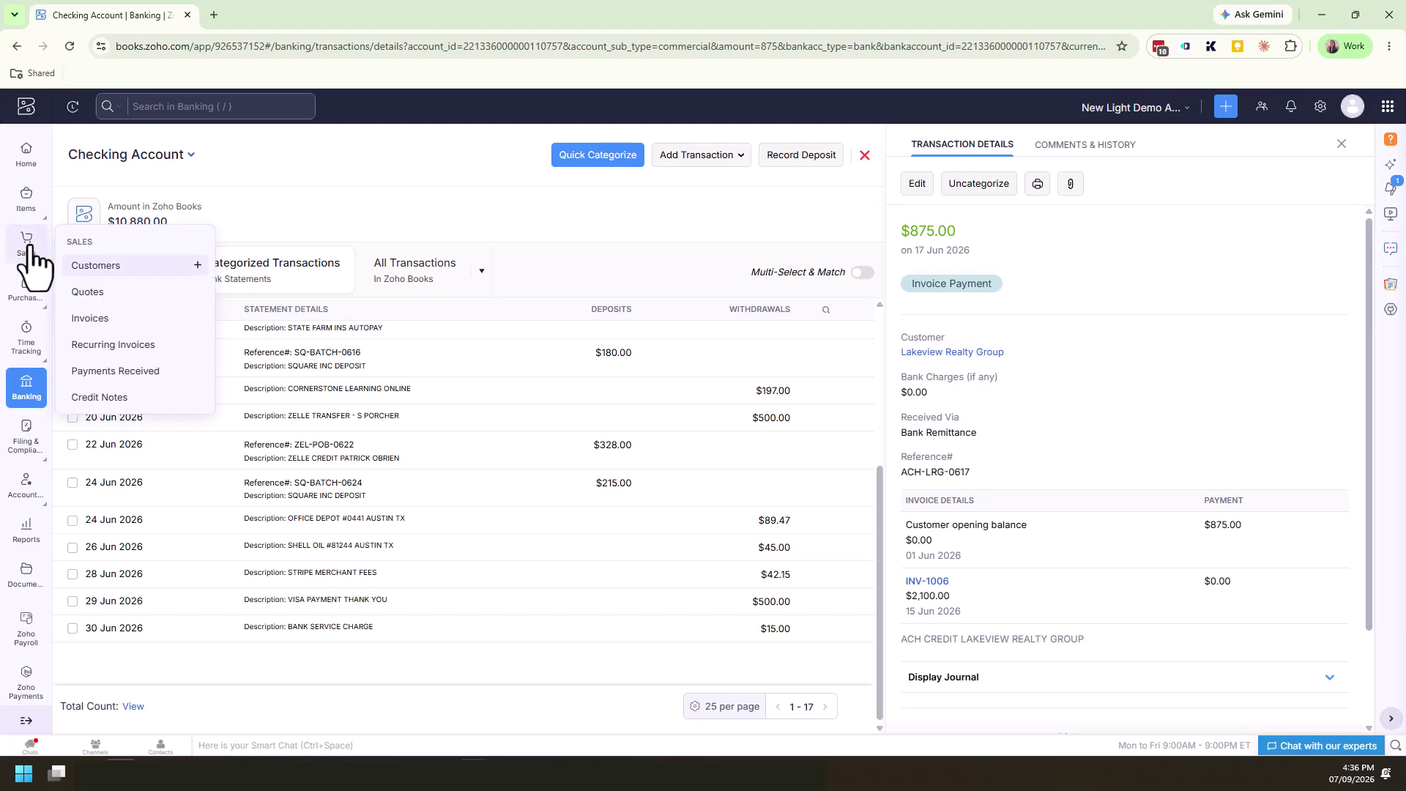
Check the opening balance details of the vendor Artisan Goods Wholesale and close them without changes
{"action": "mouse_move", "coordinate": [29, 296]}
{"action": "left_click", "coordinate": [88, 311]}
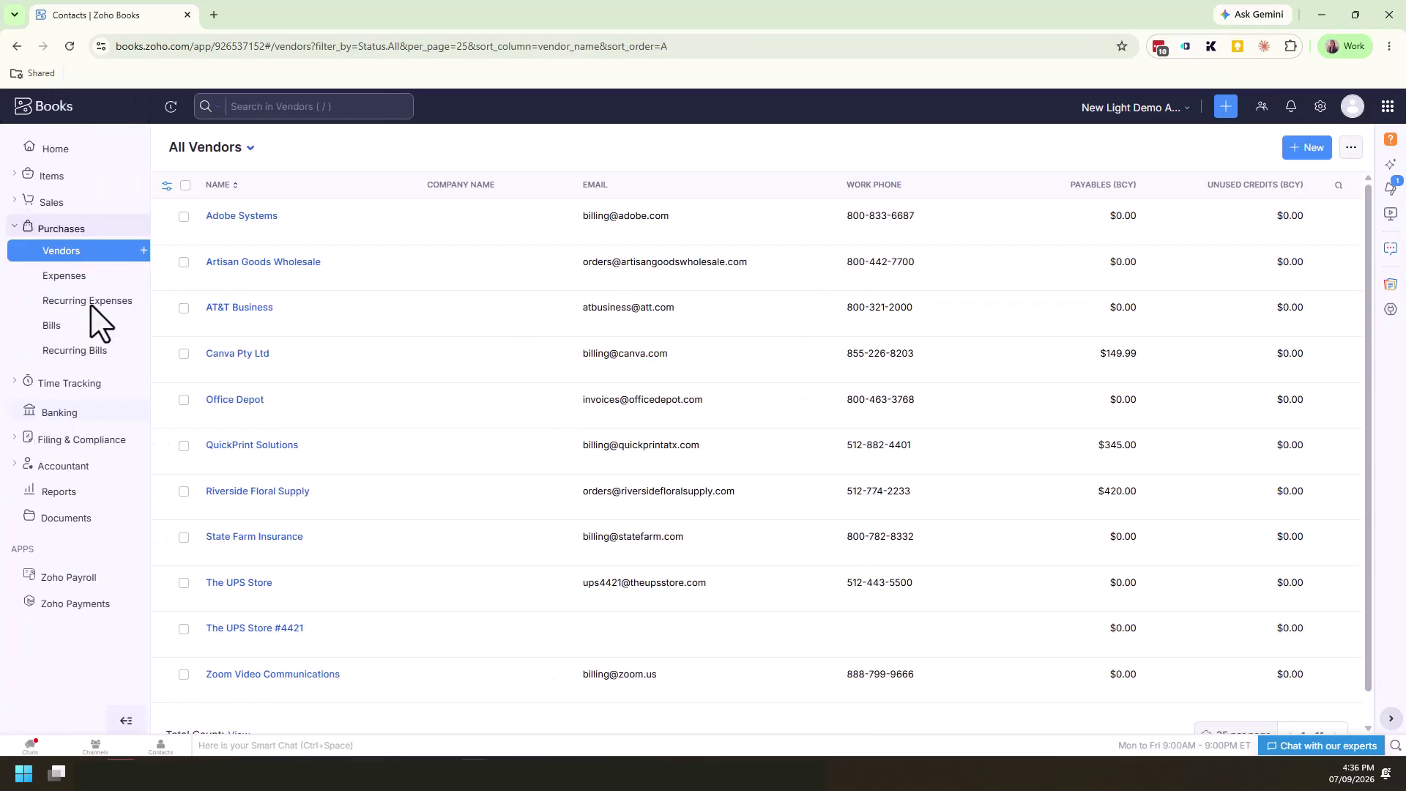
{"action": "left_click", "coordinate": [237, 276]}
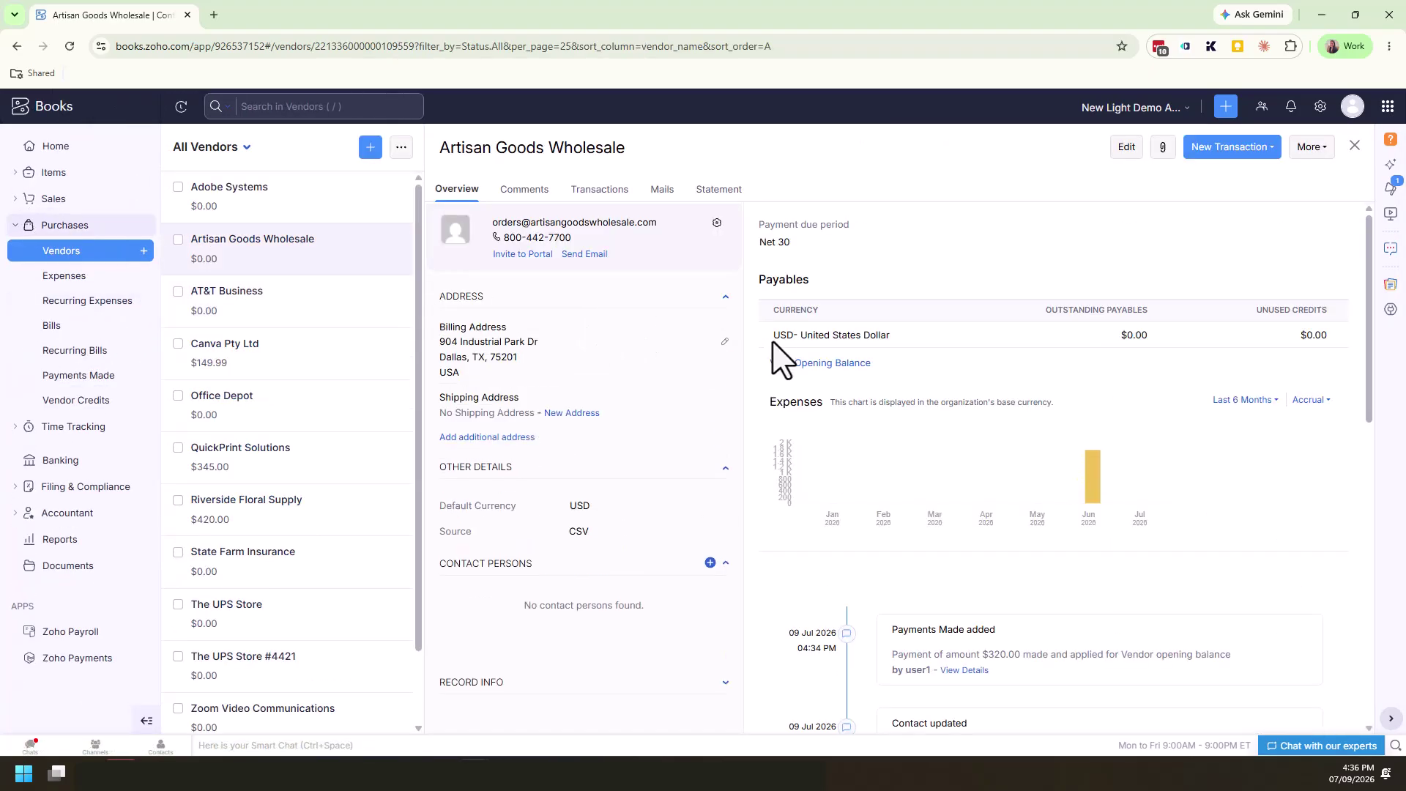
{"action": "left_click", "coordinate": [807, 363]}
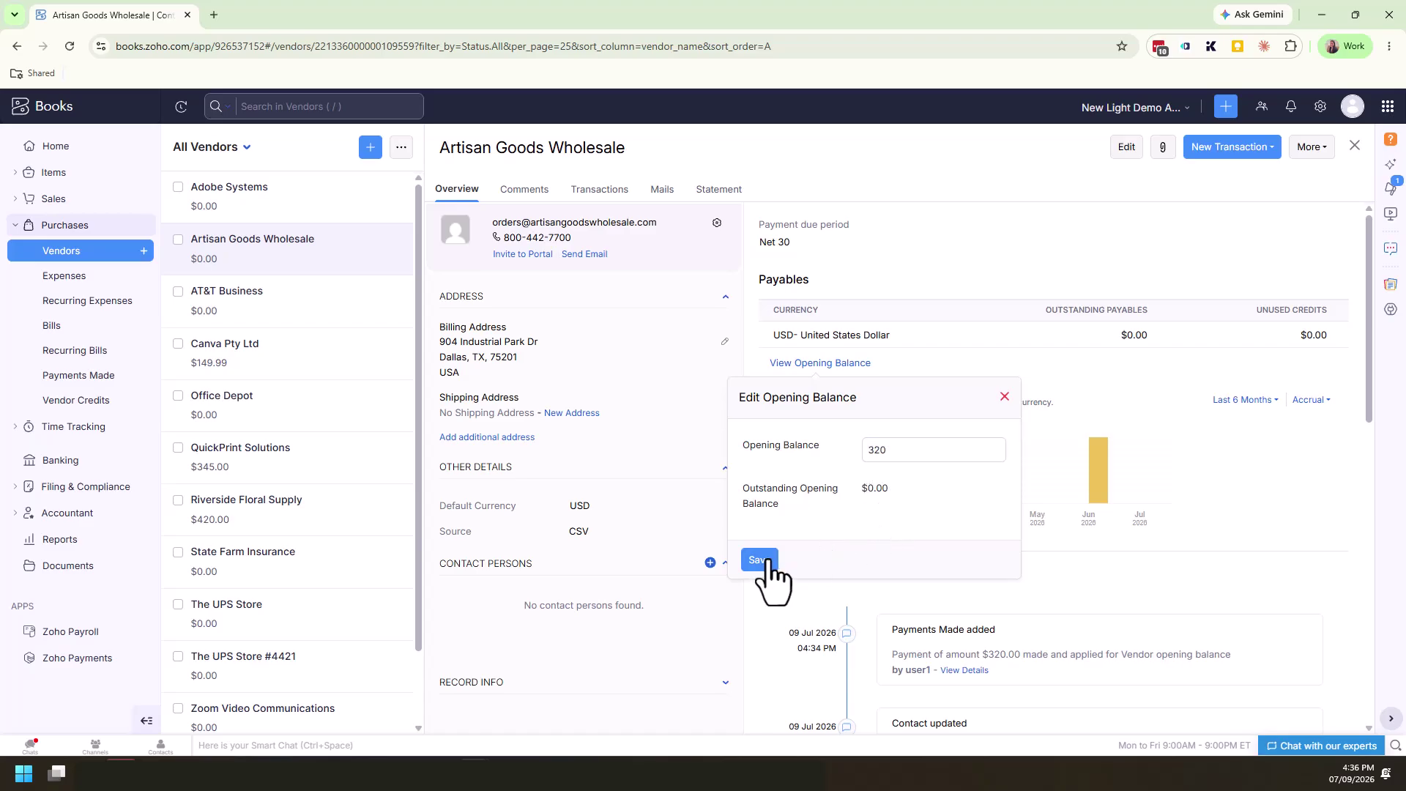
{"action": "left_click", "coordinate": [1004, 396]}
View the opening balance details of the customer Lakeview Realty Group
{"action": "left_click", "coordinate": [58, 200]}
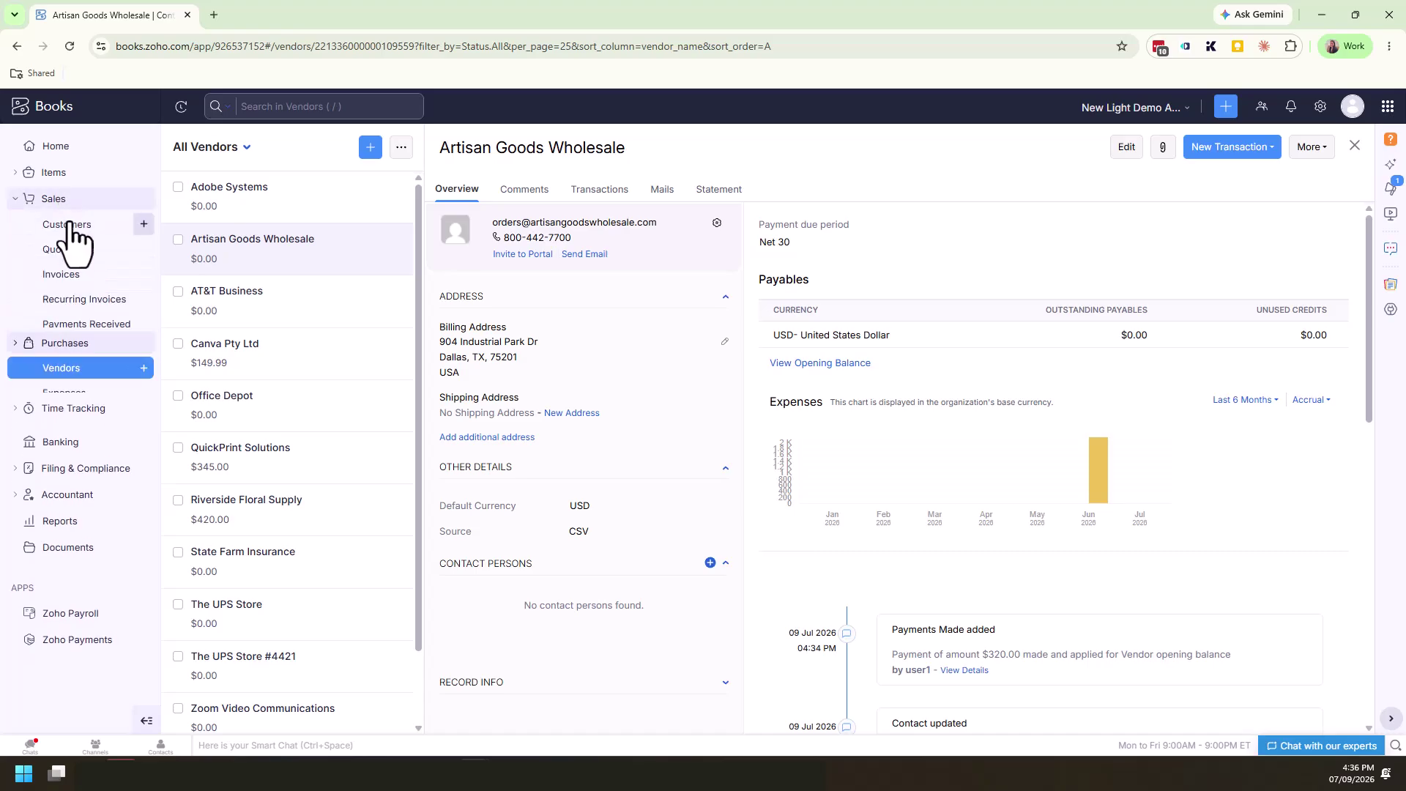
{"action": "left_click", "coordinate": [66, 225]}
{"action": "left_click", "coordinate": [277, 444]}
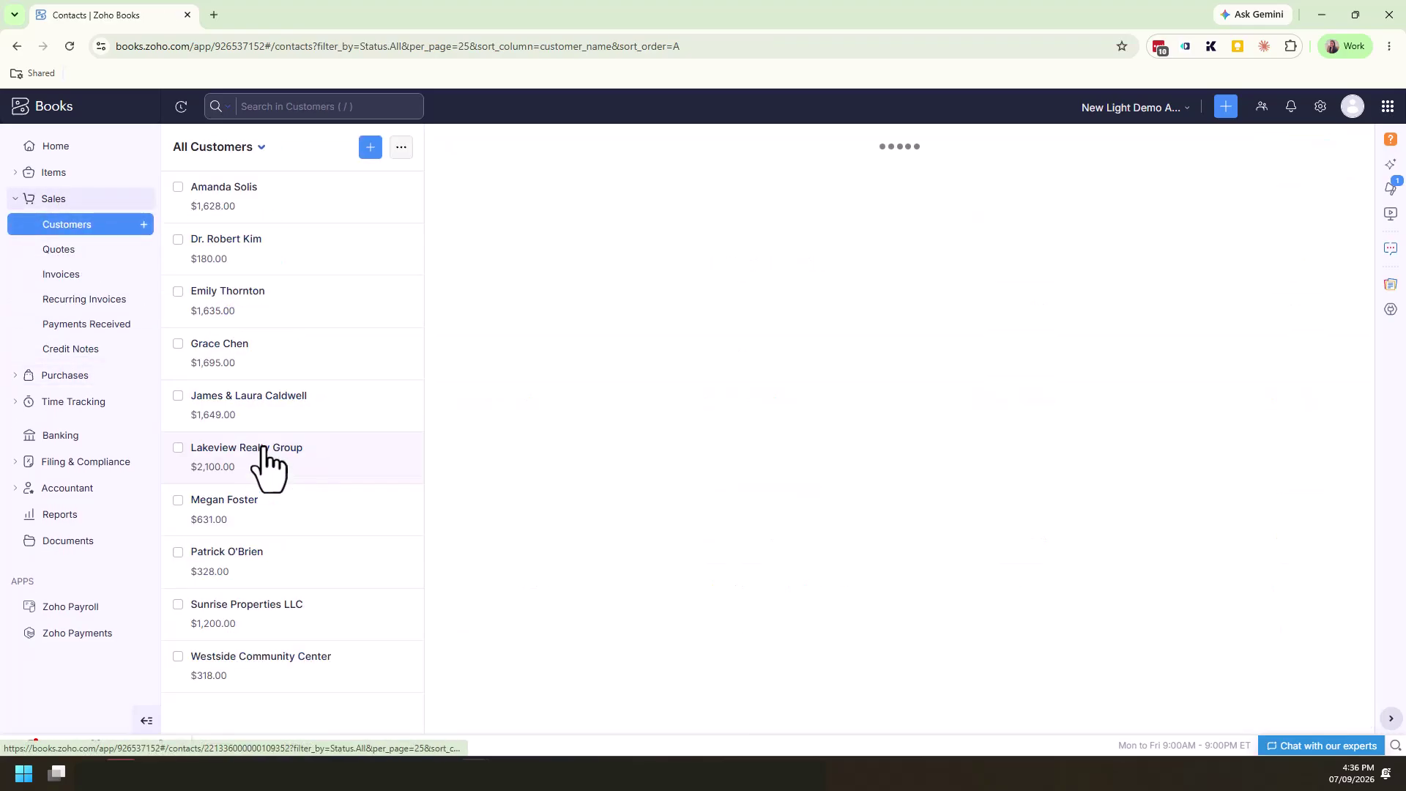
{"action": "left_click", "coordinate": [808, 367]}
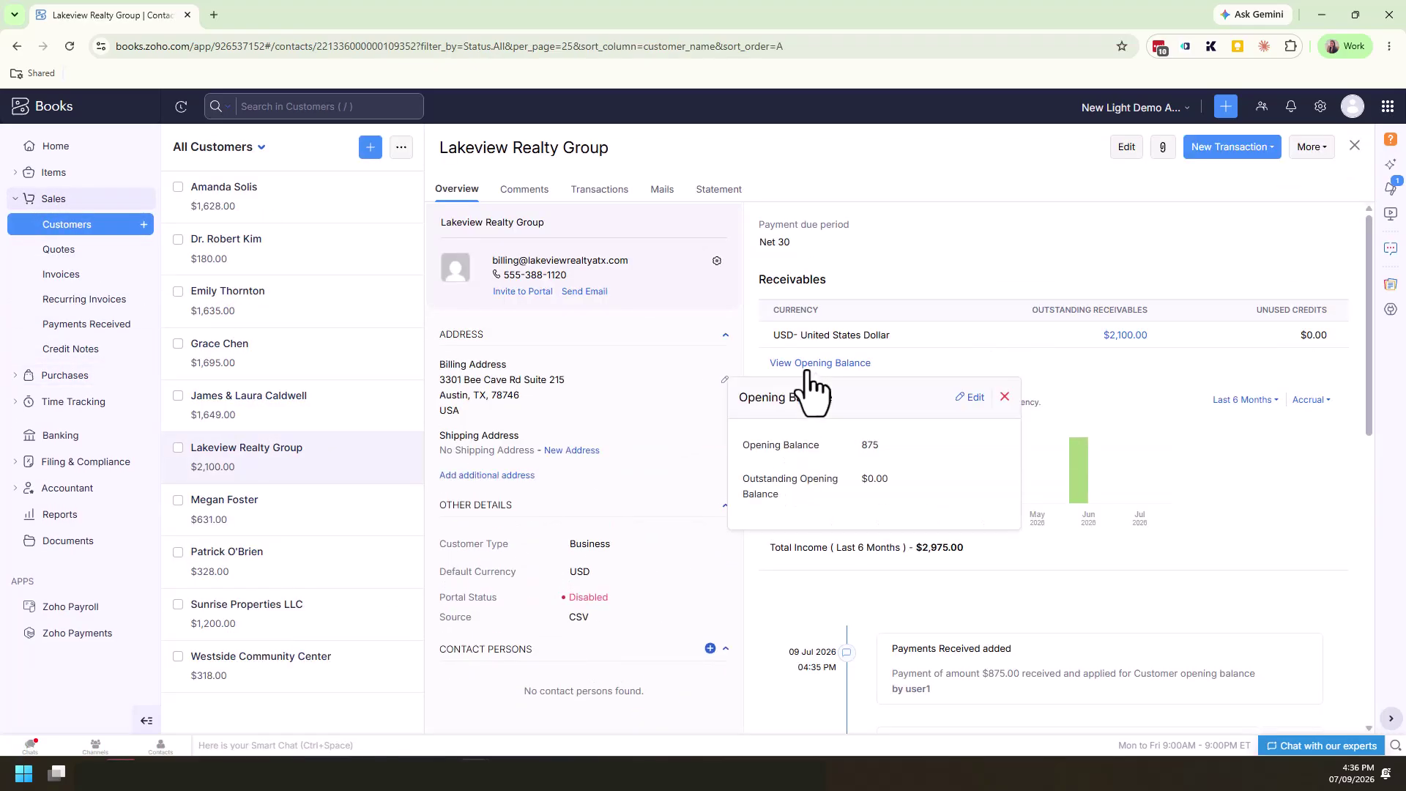